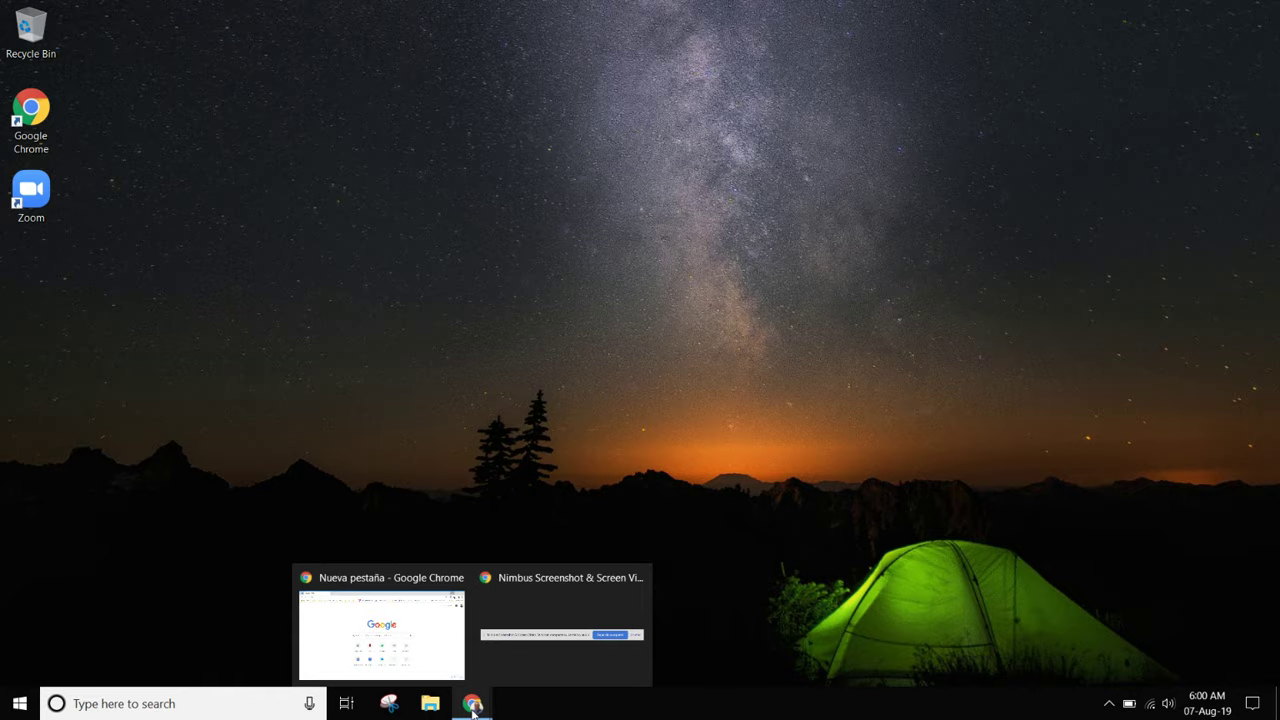
Search the web for e-sword in Chrome and open the e-sword.net site from the results.
click(444, 660)
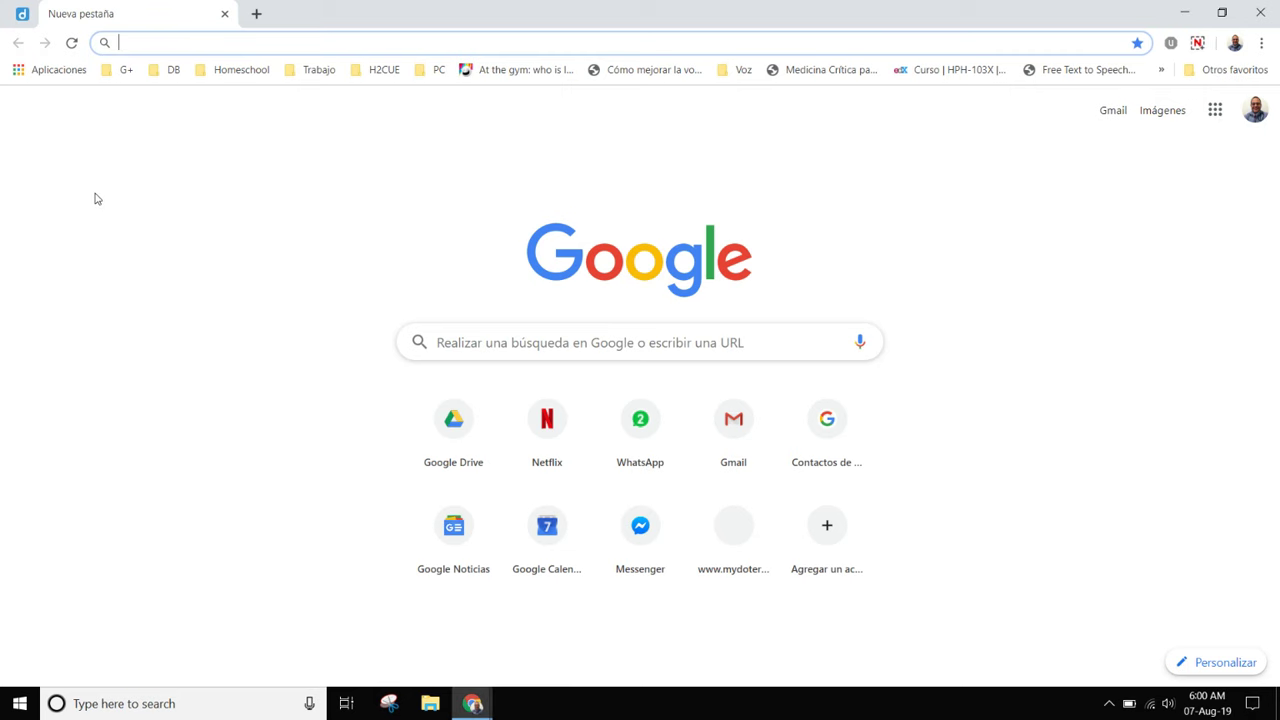
click(185, 43)
text(e-s)
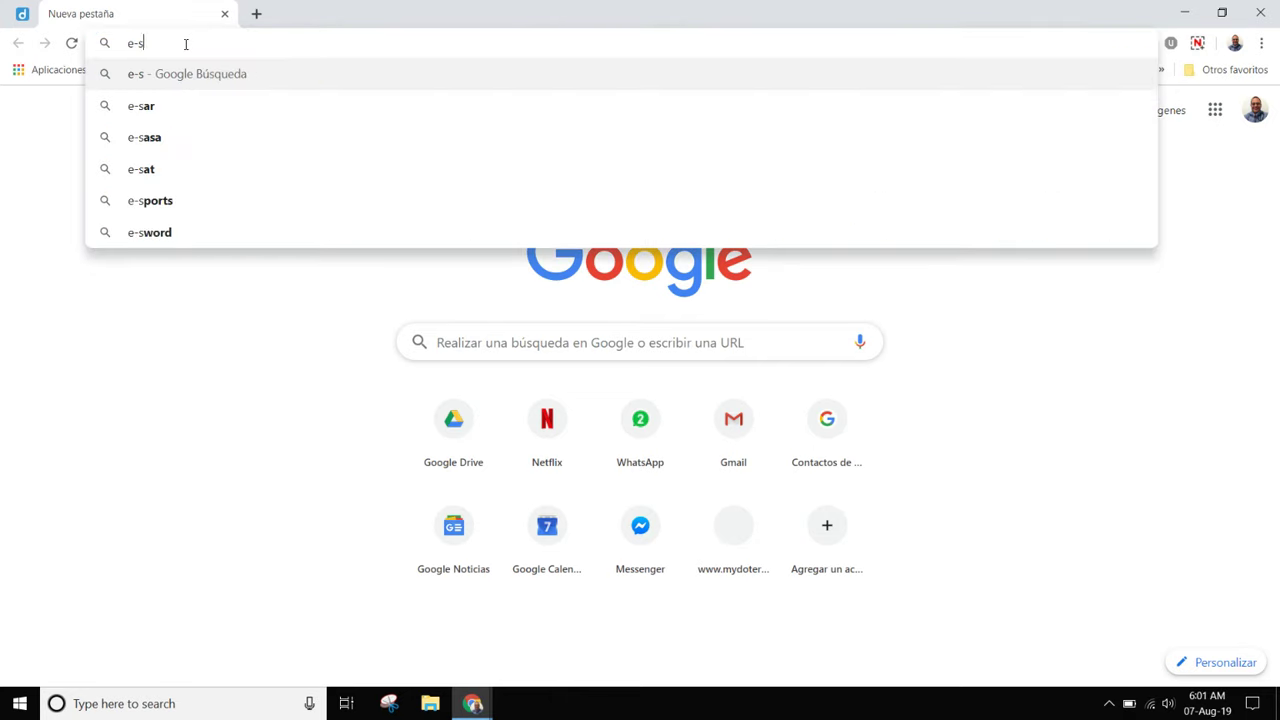
text(word)
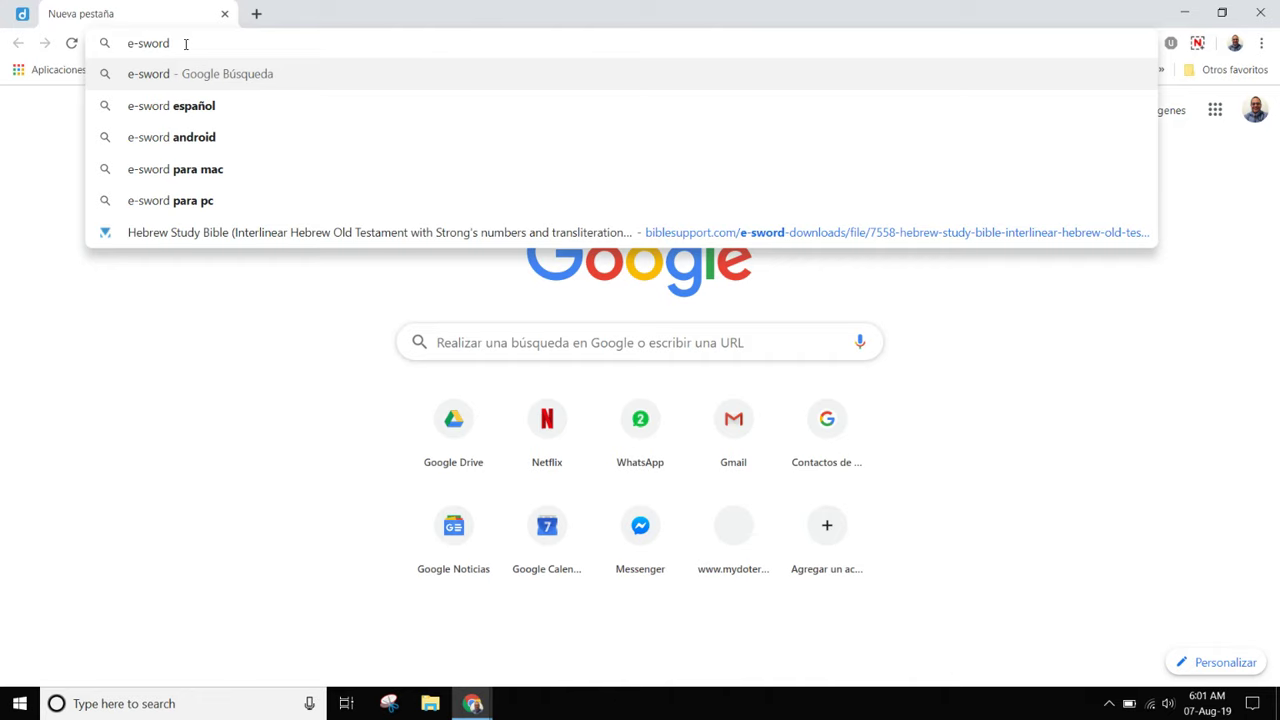
key(Return)
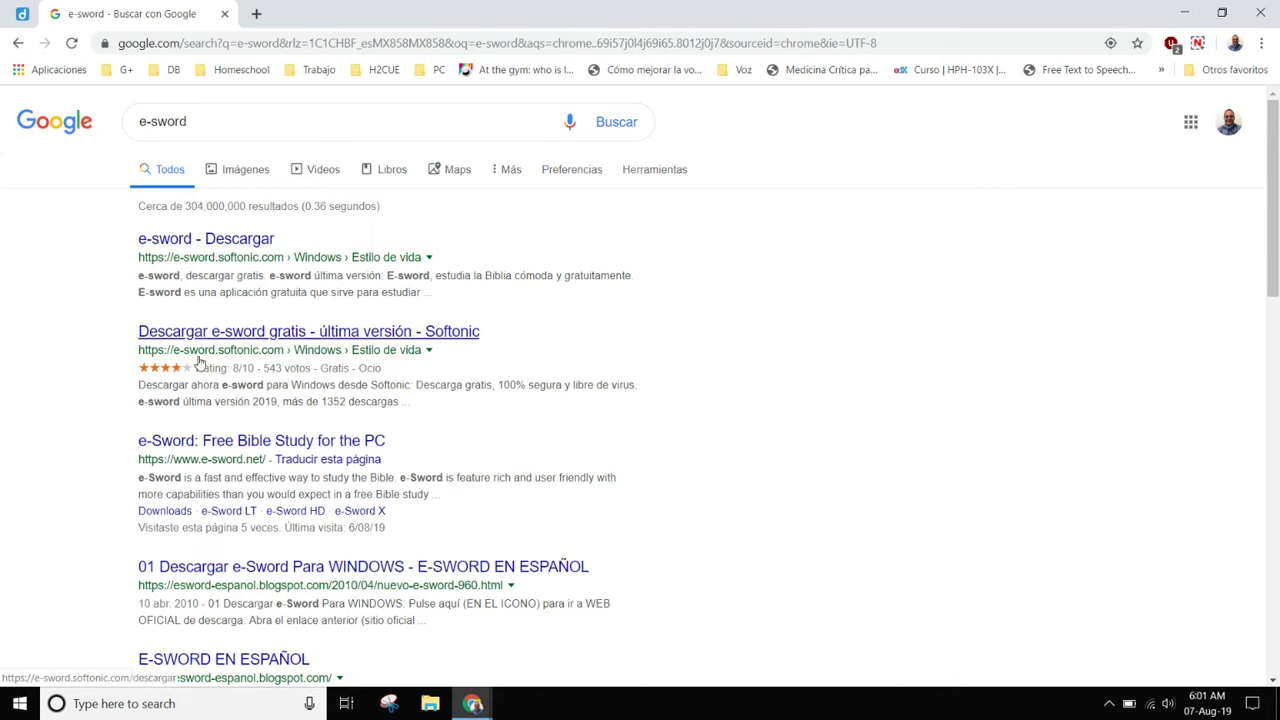
click(234, 446)
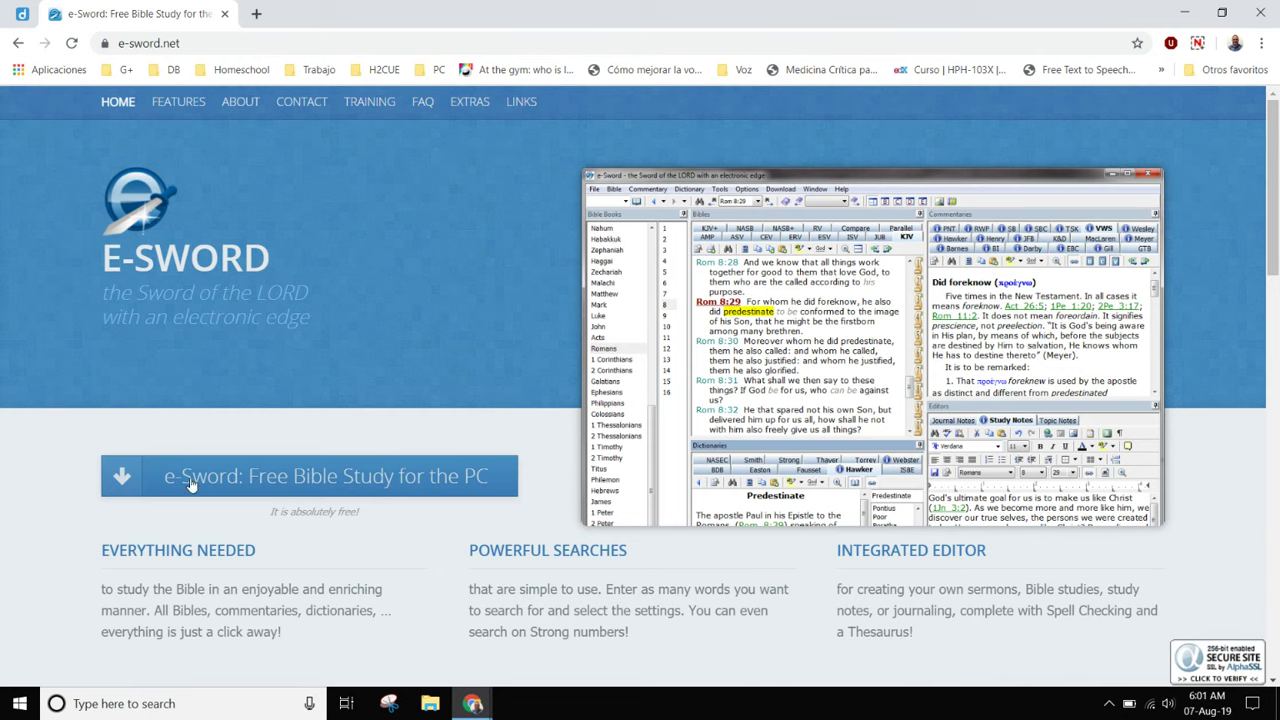
Download the e-Sword v11.2.2 installer from the site, saving it as setup1122 in the Downloads folder.
click(338, 478)
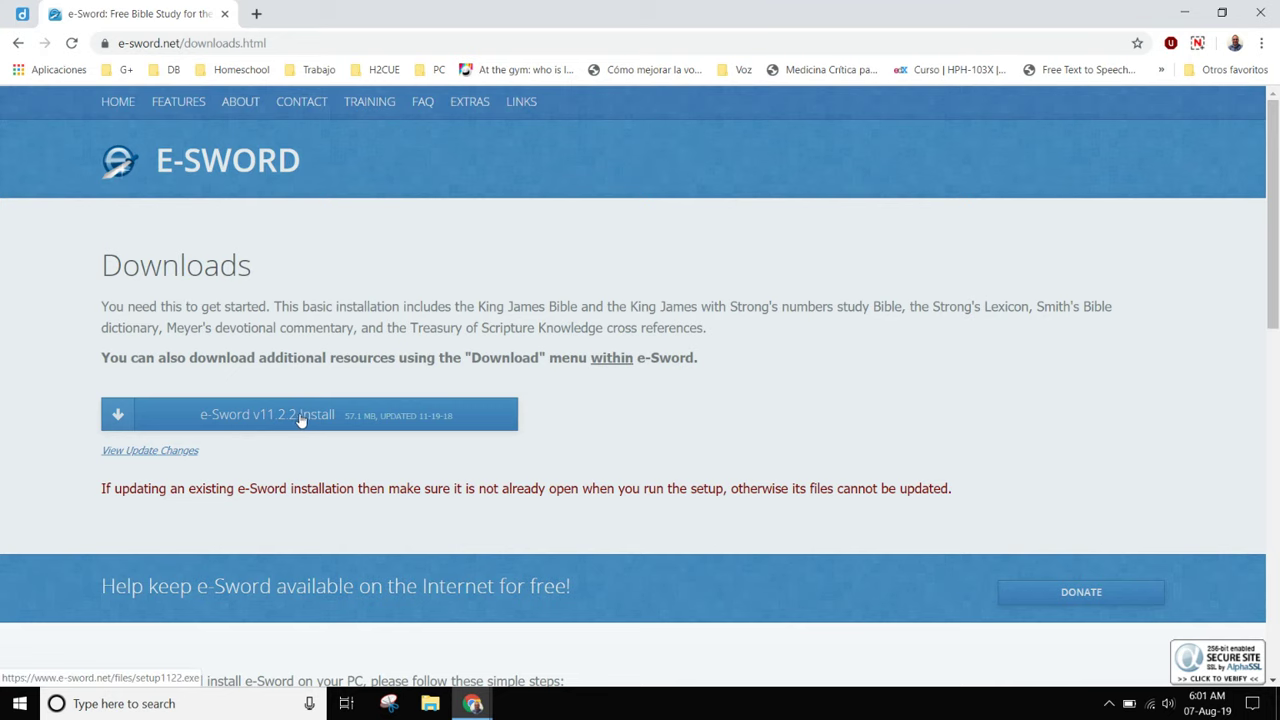
scroll(350, 450, down, 3)
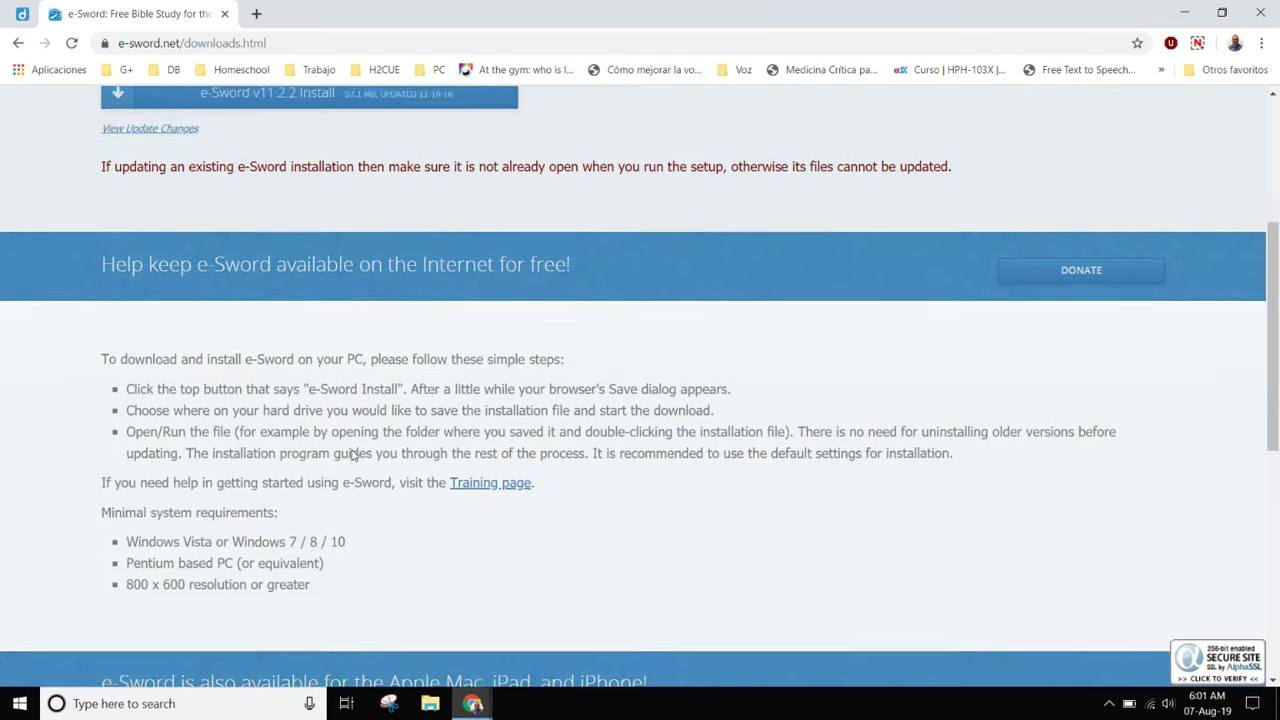
scroll(355, 452, up, 3)
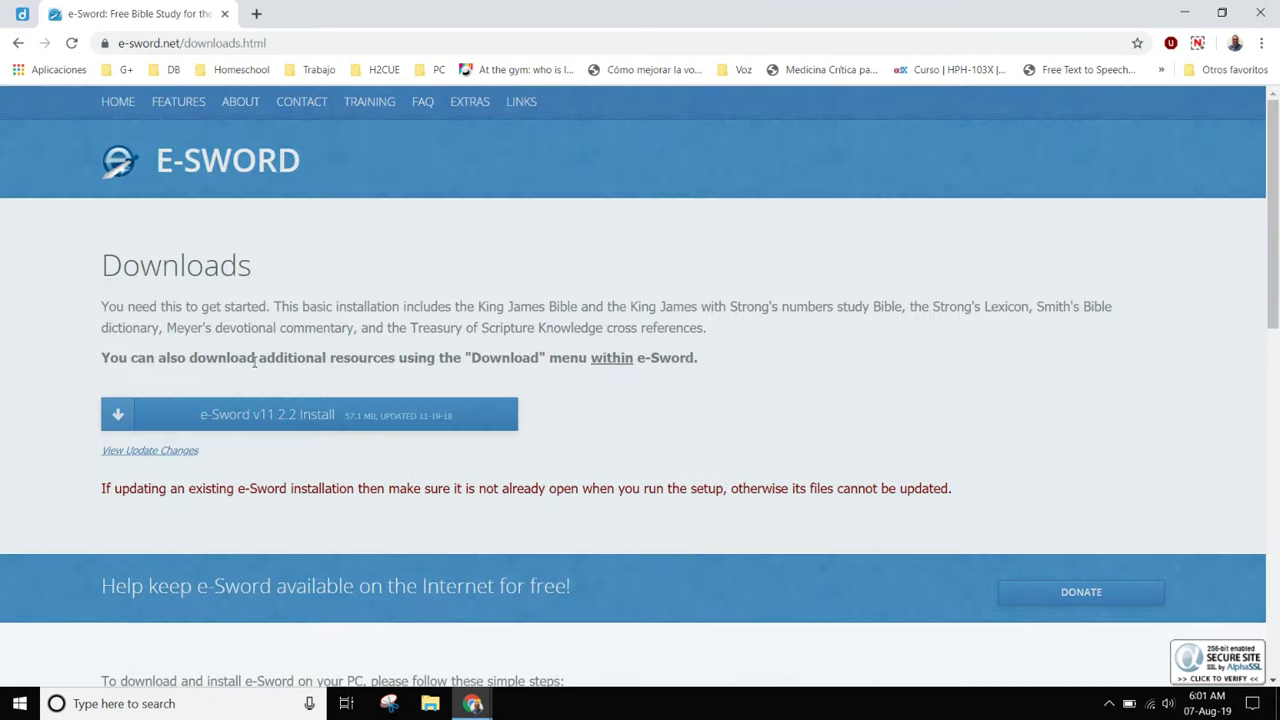
click(273, 416)
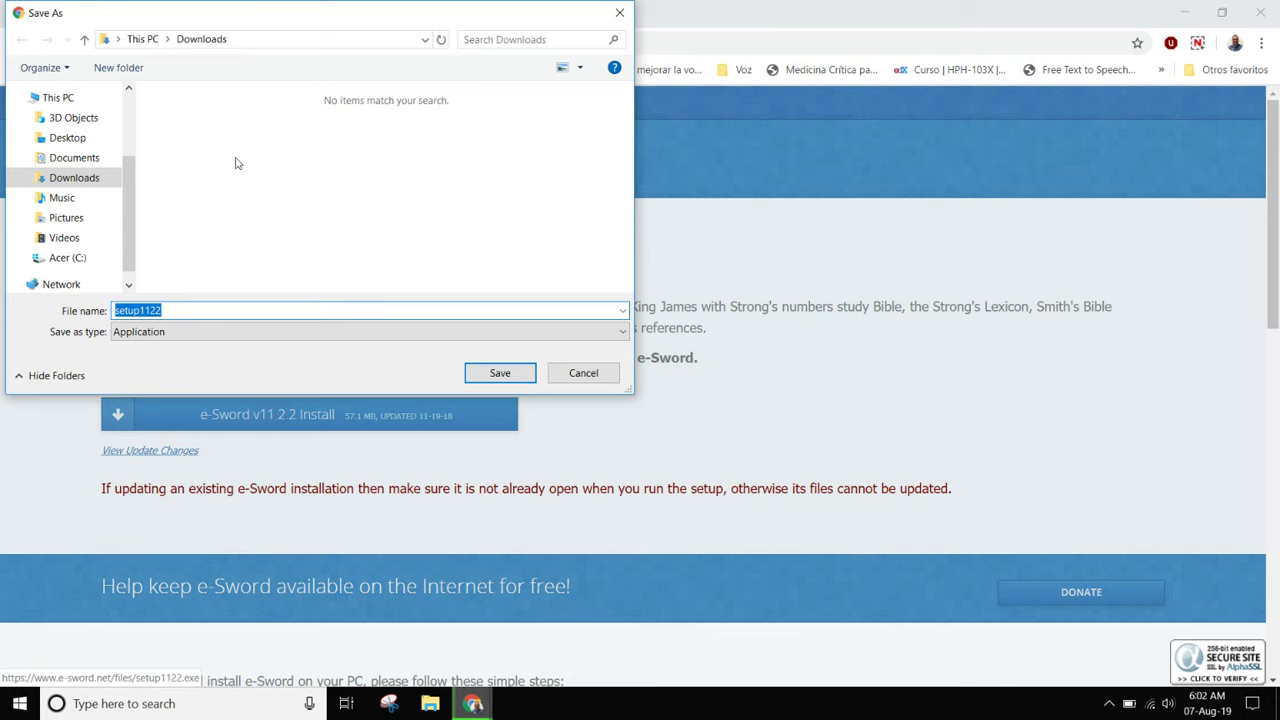
click(500, 373)
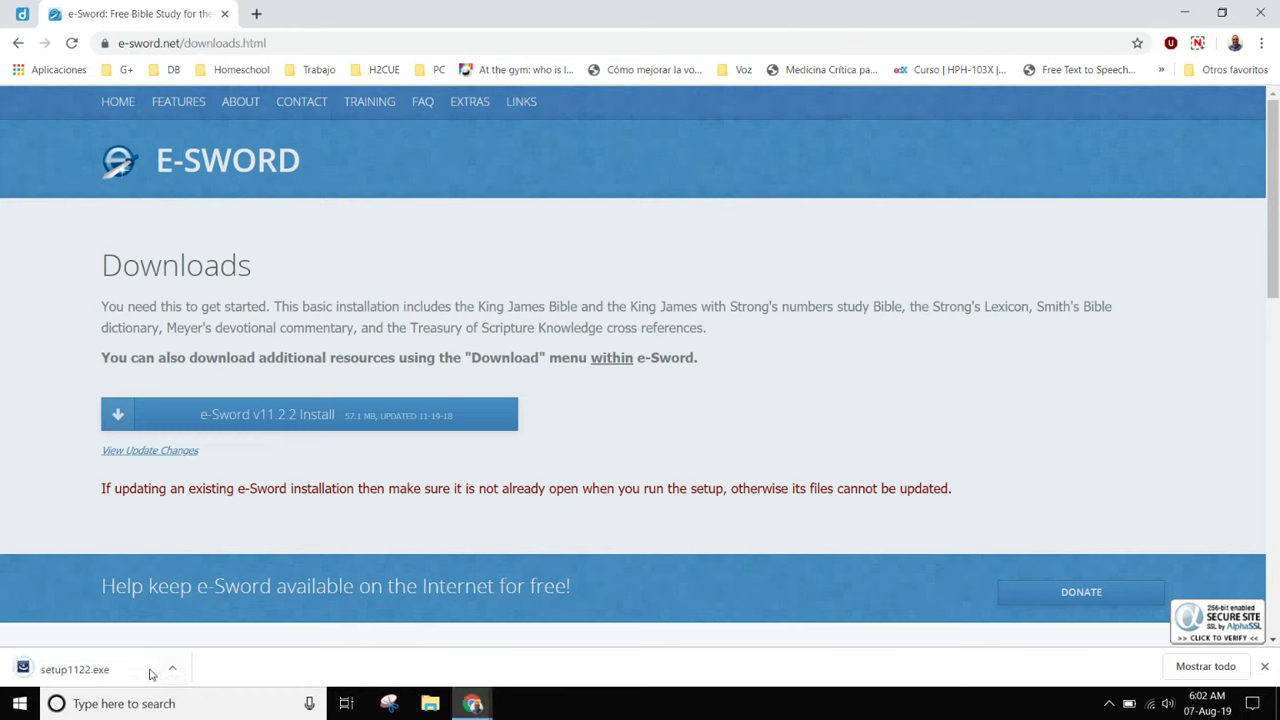
Run the downloaded setup1122.exe with the browser minimized and accept the e-Sword license agreement.
click(29, 671)
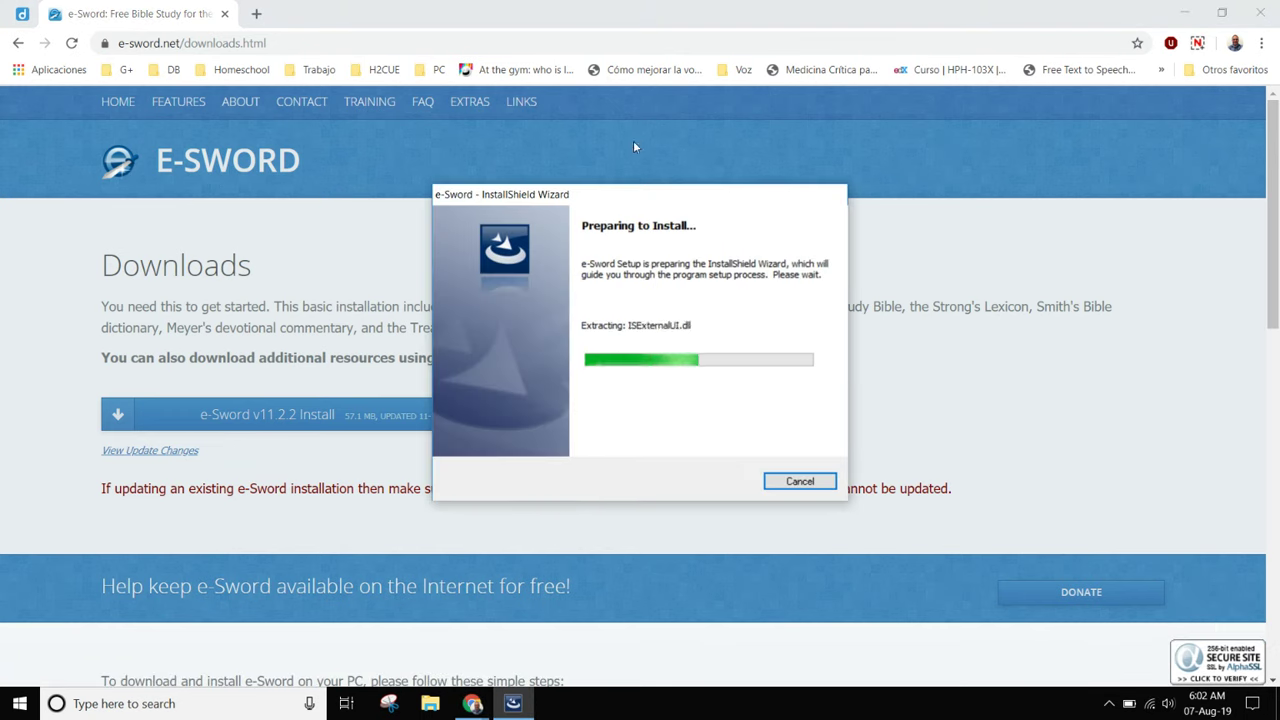
click(1185, 16)
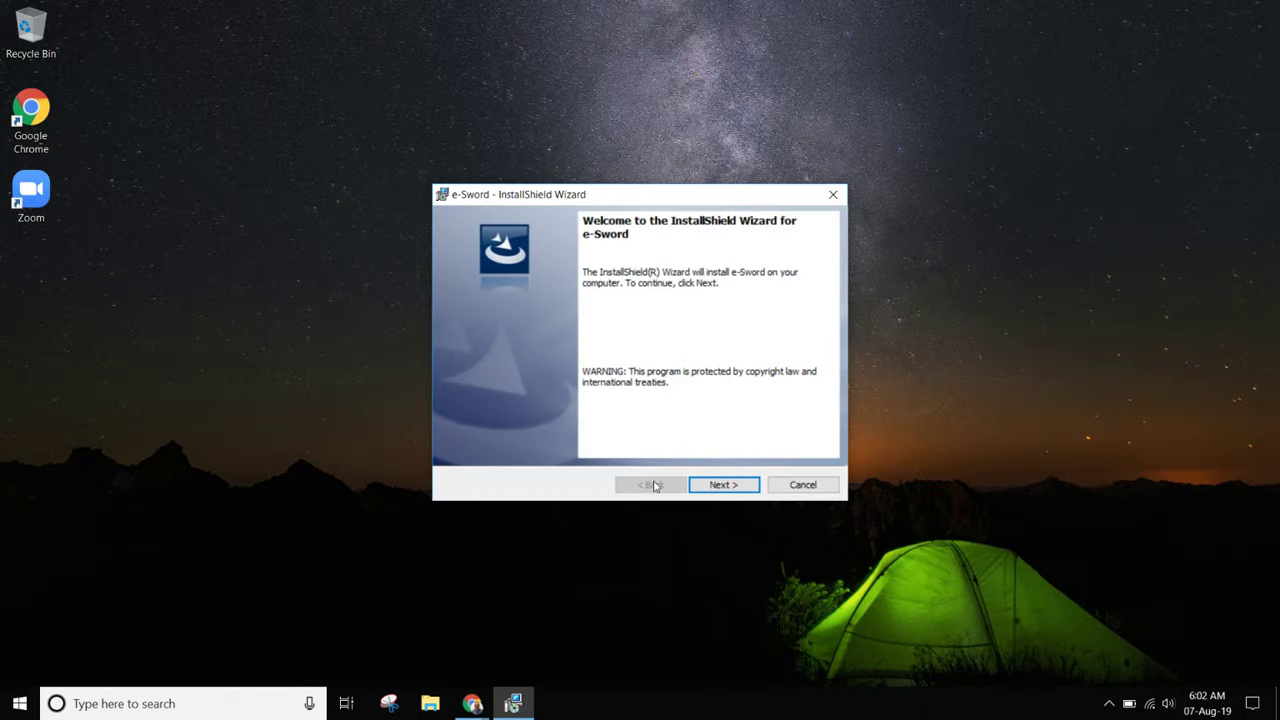
click(724, 485)
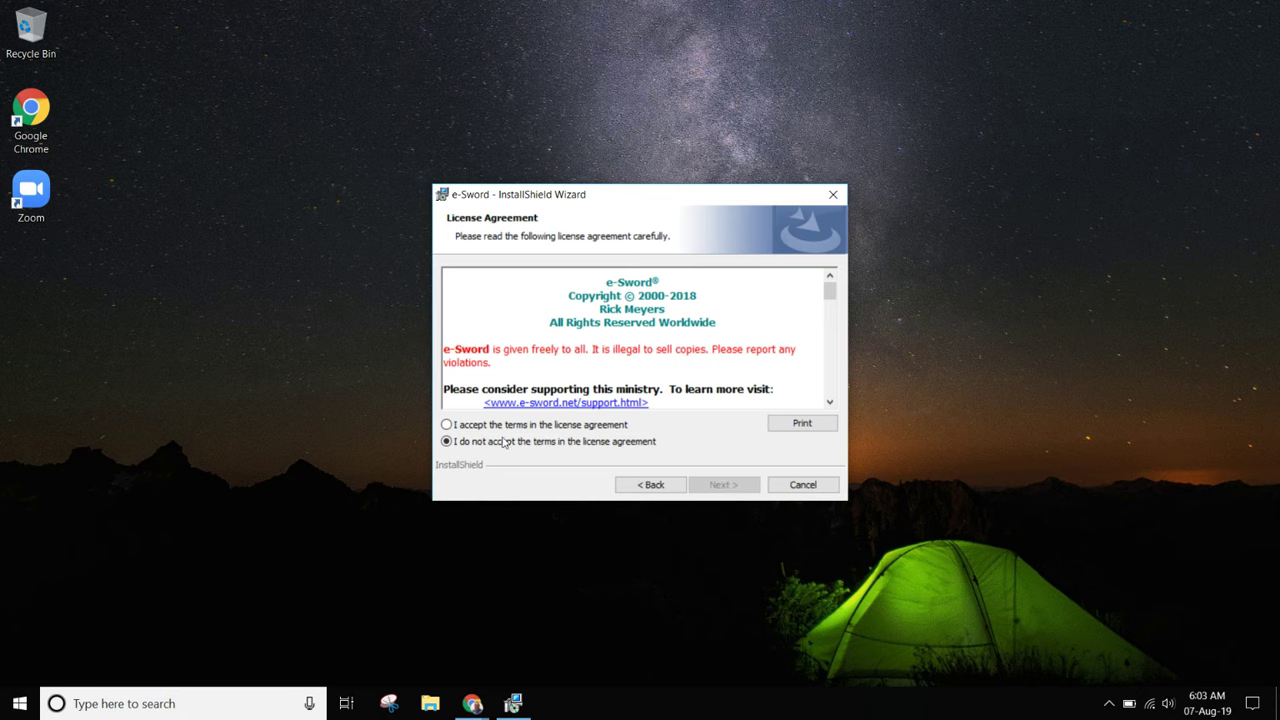
click(447, 424)
drag(830, 290, 842, 390)
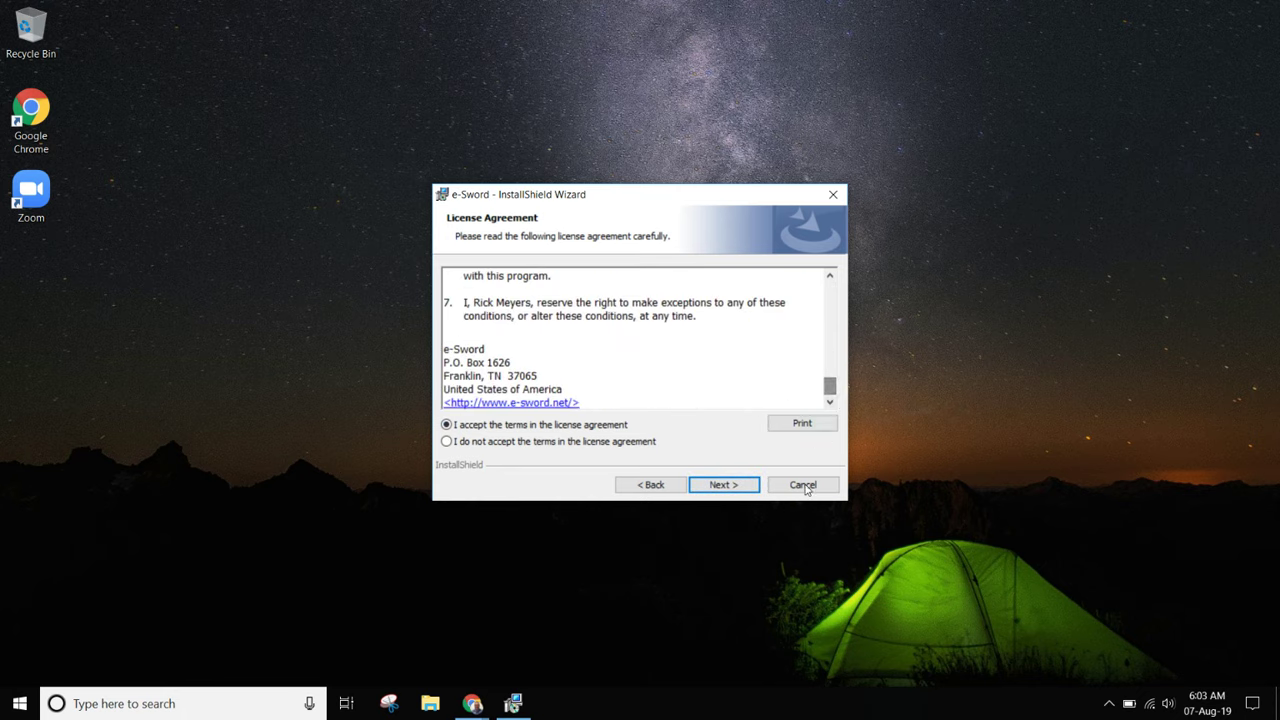
click(724, 484)
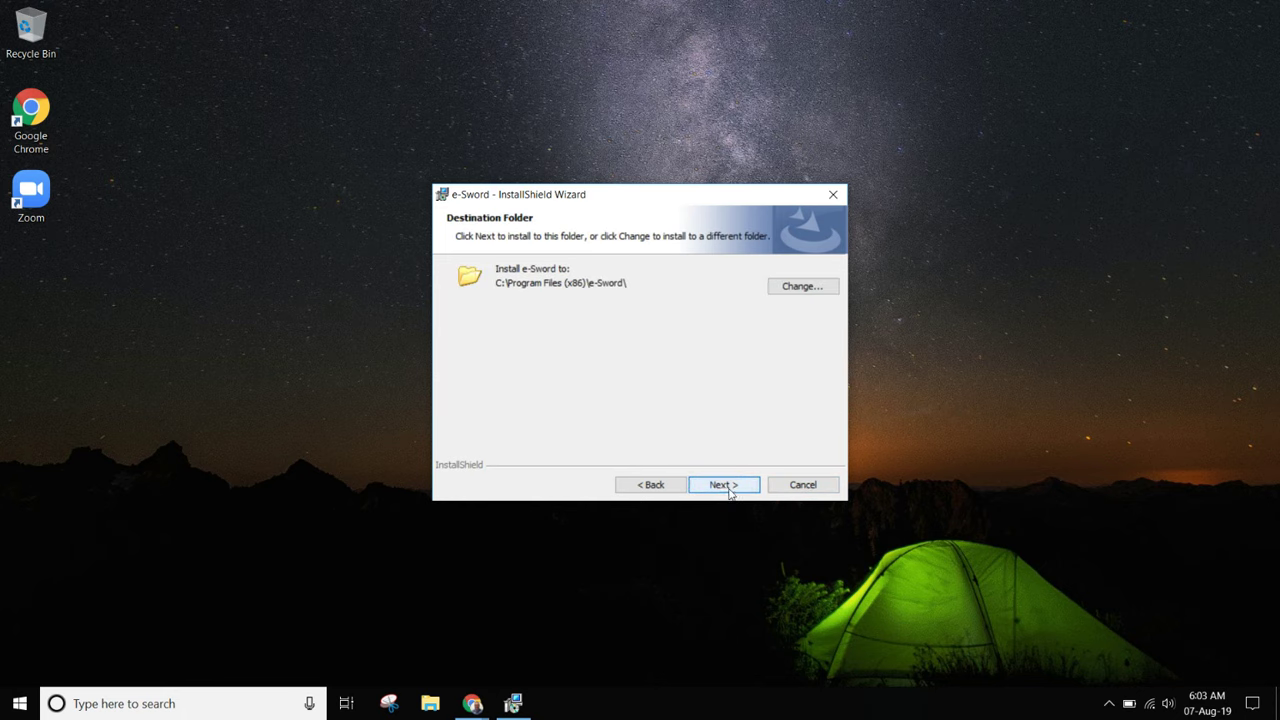
Install e-Sword to the default folder C:\Program Files (x86)\e-Sword\ and finish the wizard.
click(724, 485)
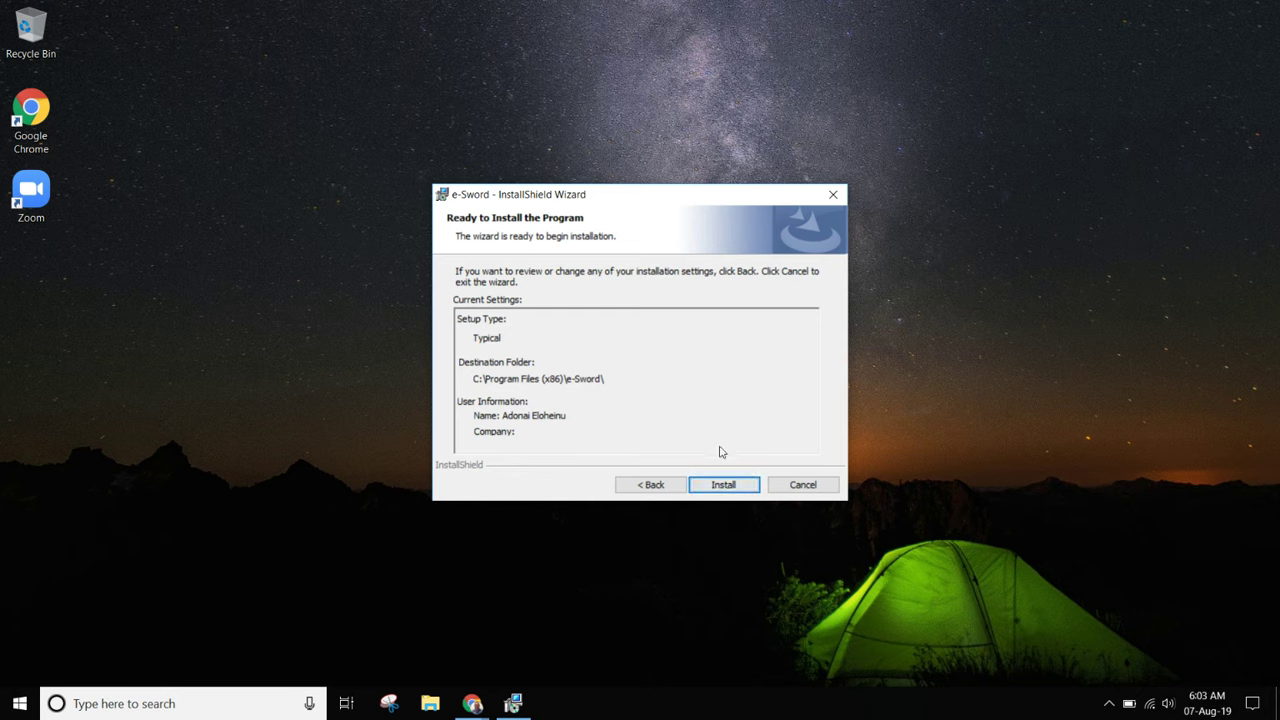
click(724, 485)
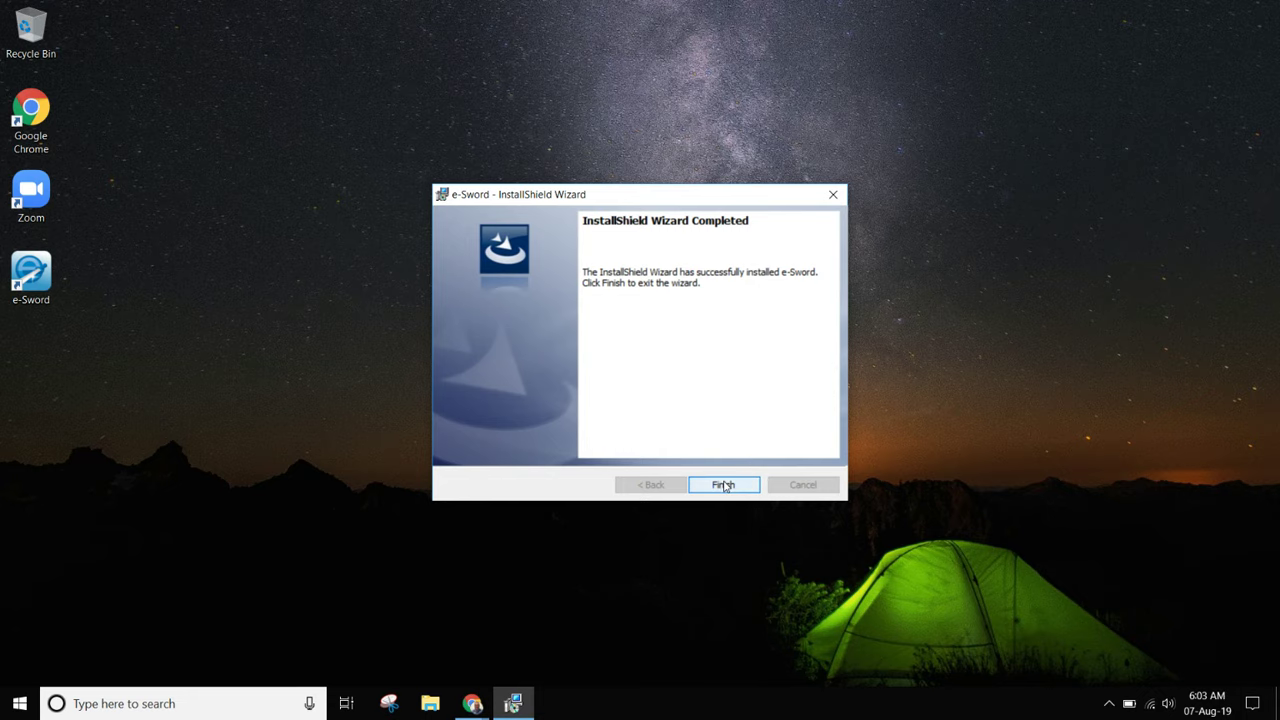
click(746, 486)
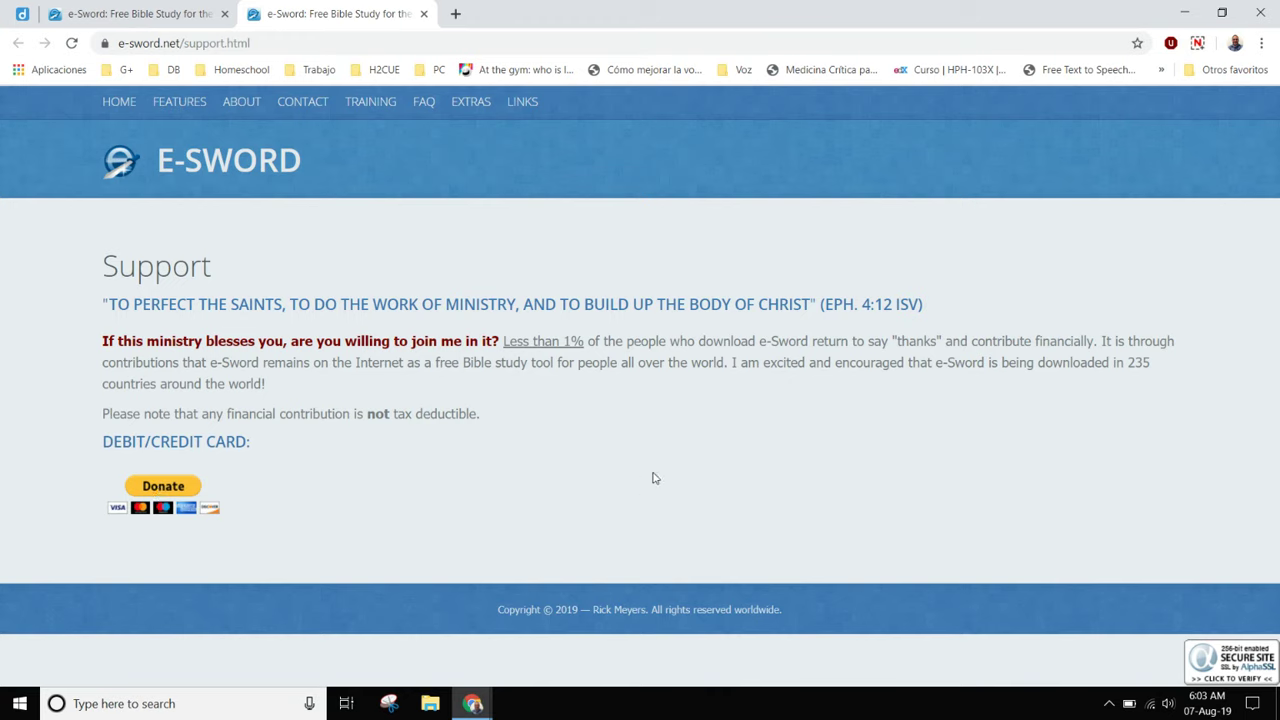
Launch e-Sword from the desktop, turn off showing tips at startup, and dismiss the daily tip.
click(1185, 13)
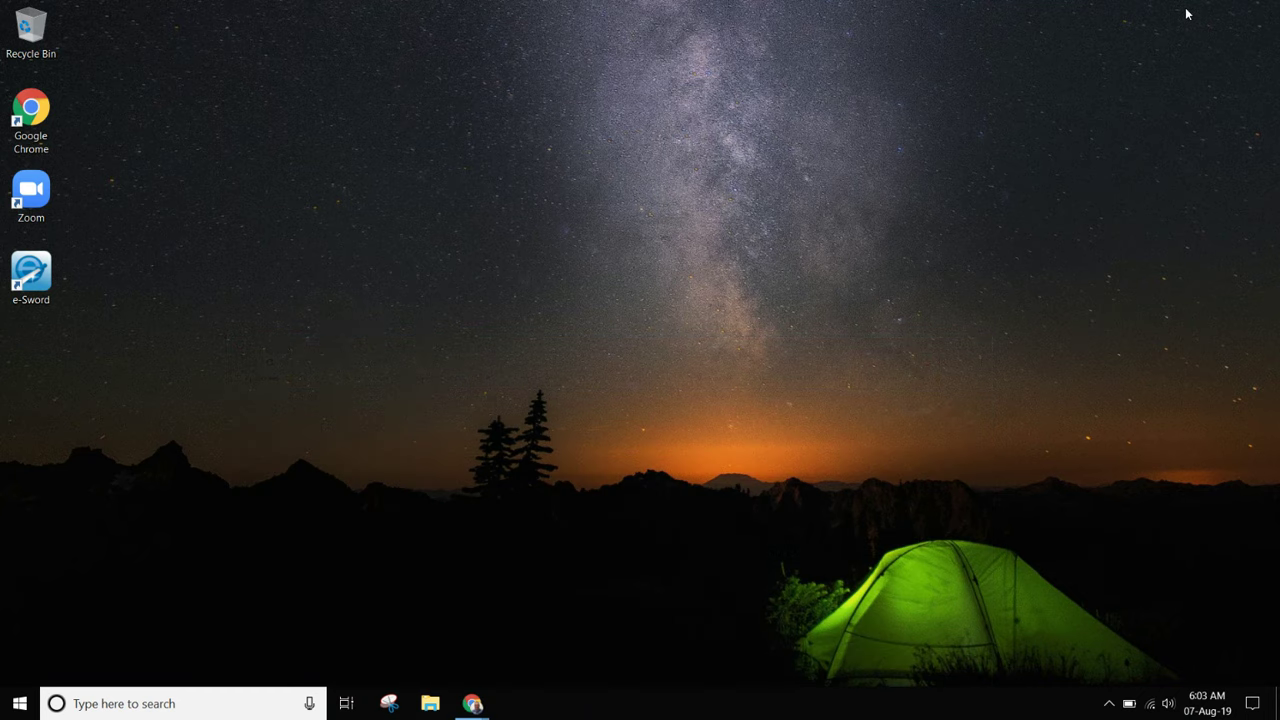
click(30, 275)
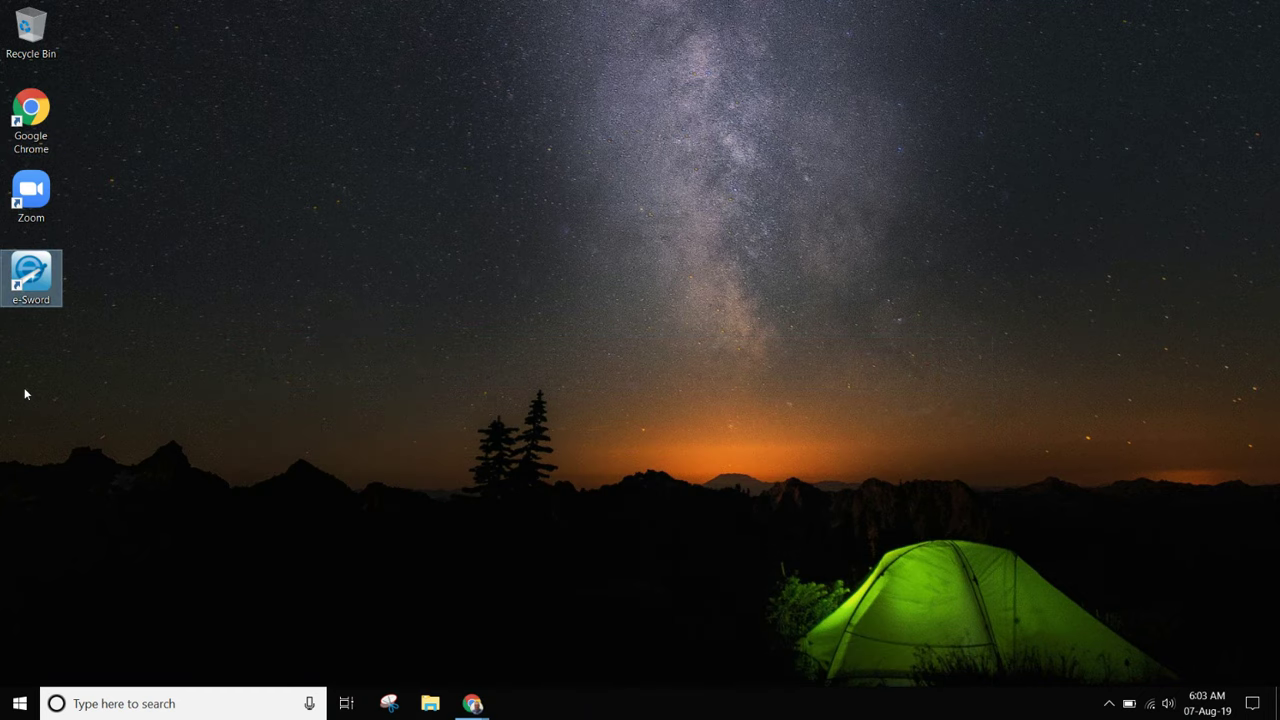
double_click(35, 277)
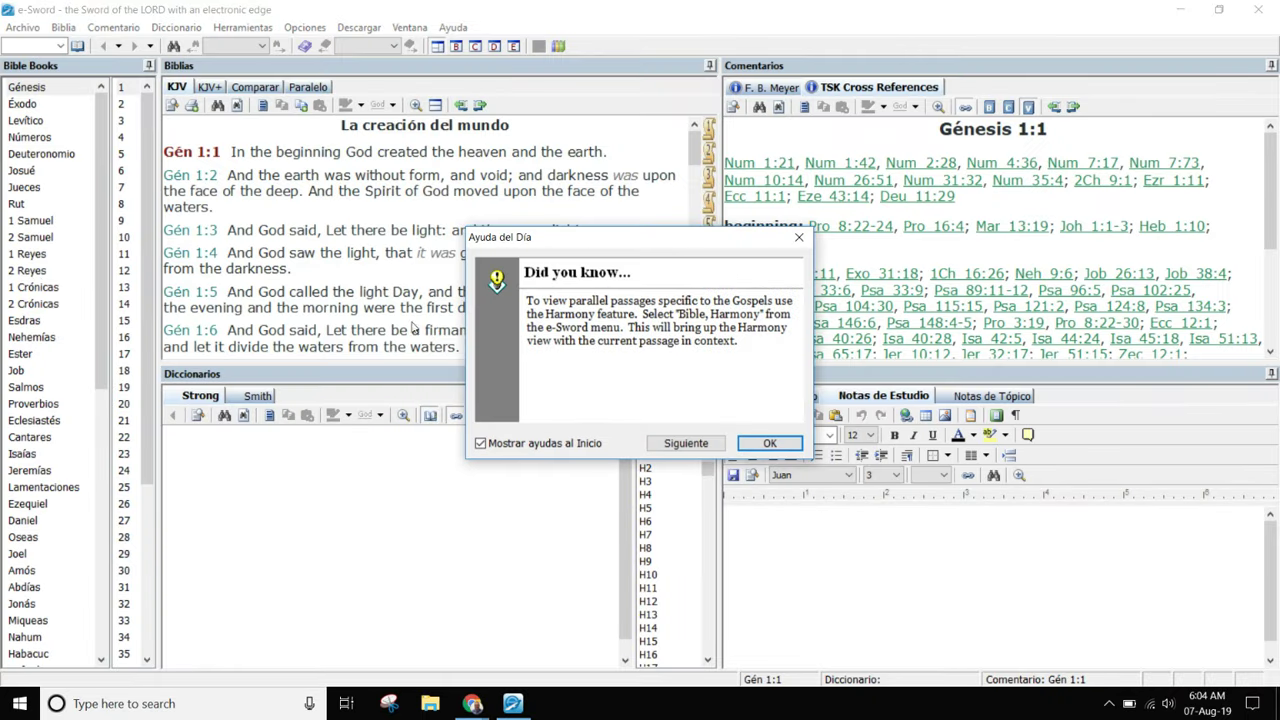
click(480, 444)
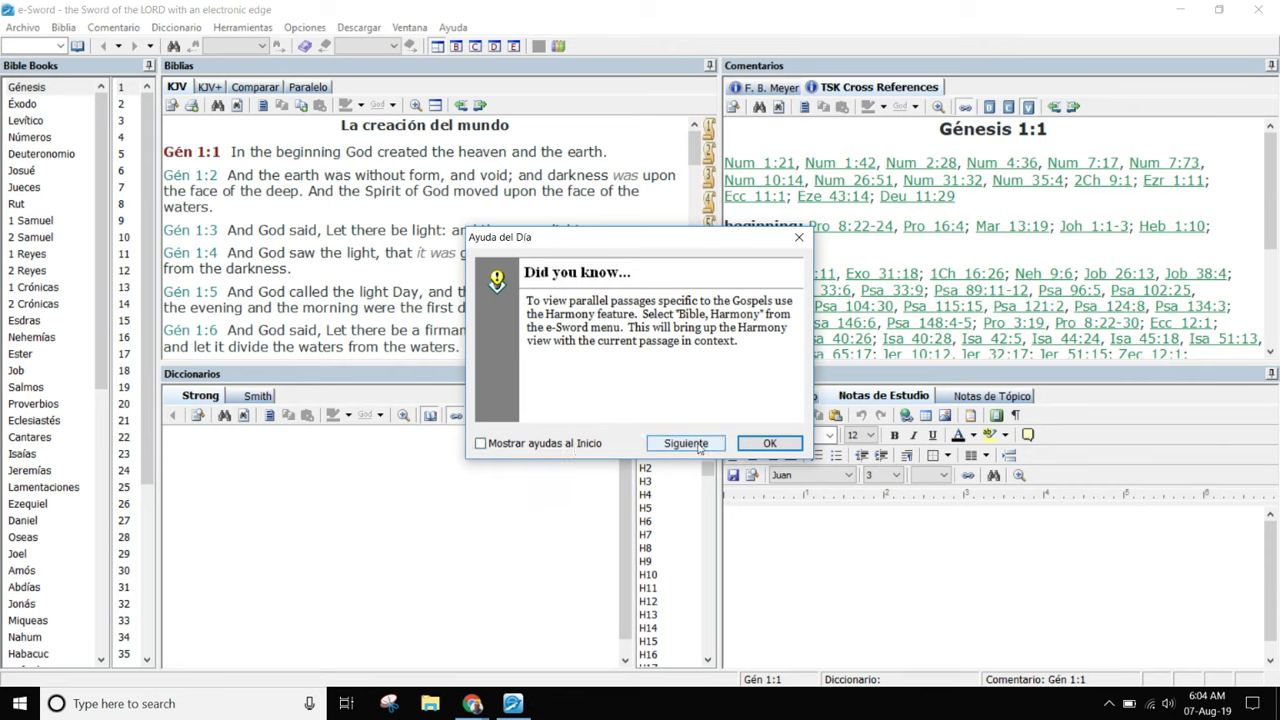
click(770, 445)
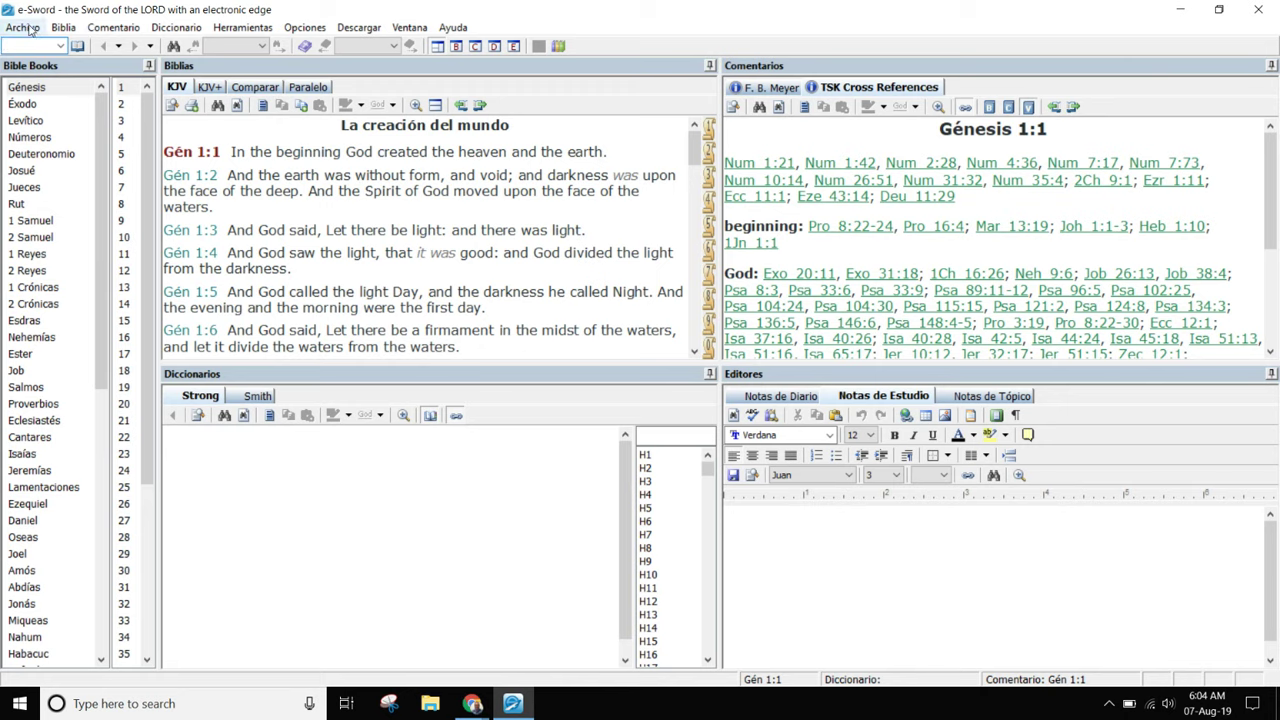
Set the e-Sword interface language to Español.
click(302, 30)
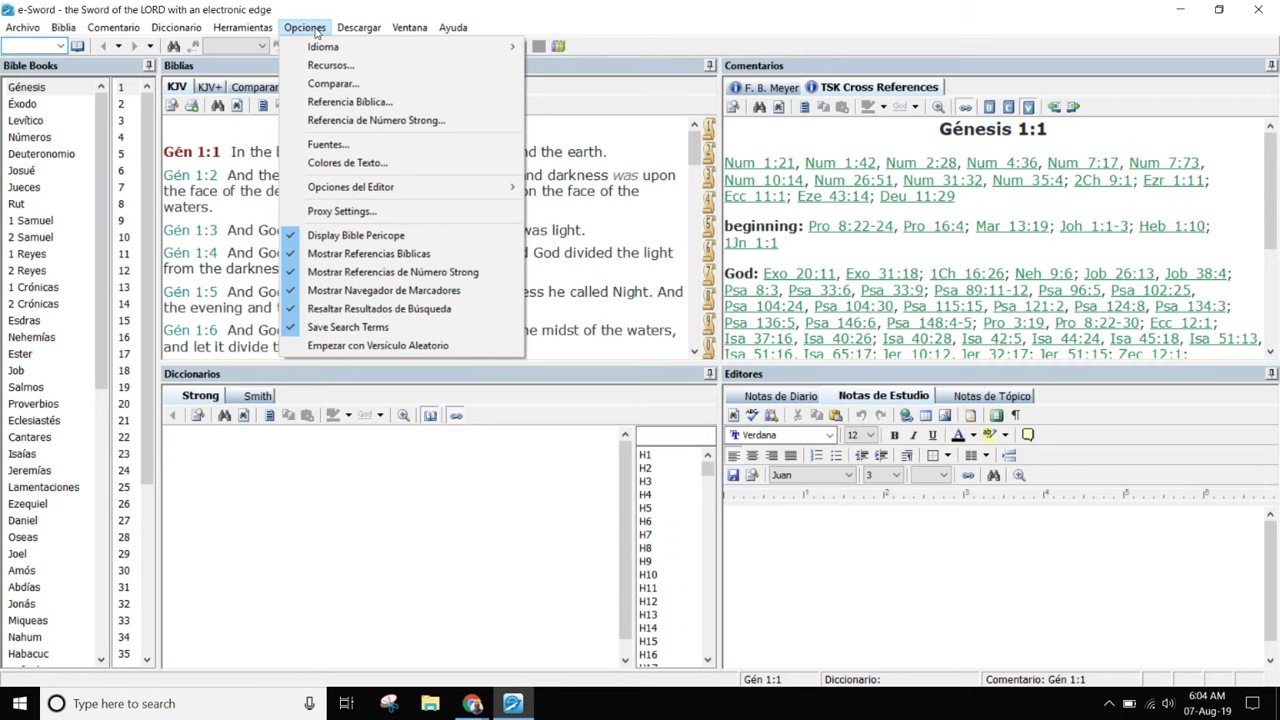
mouse_move(320, 48)
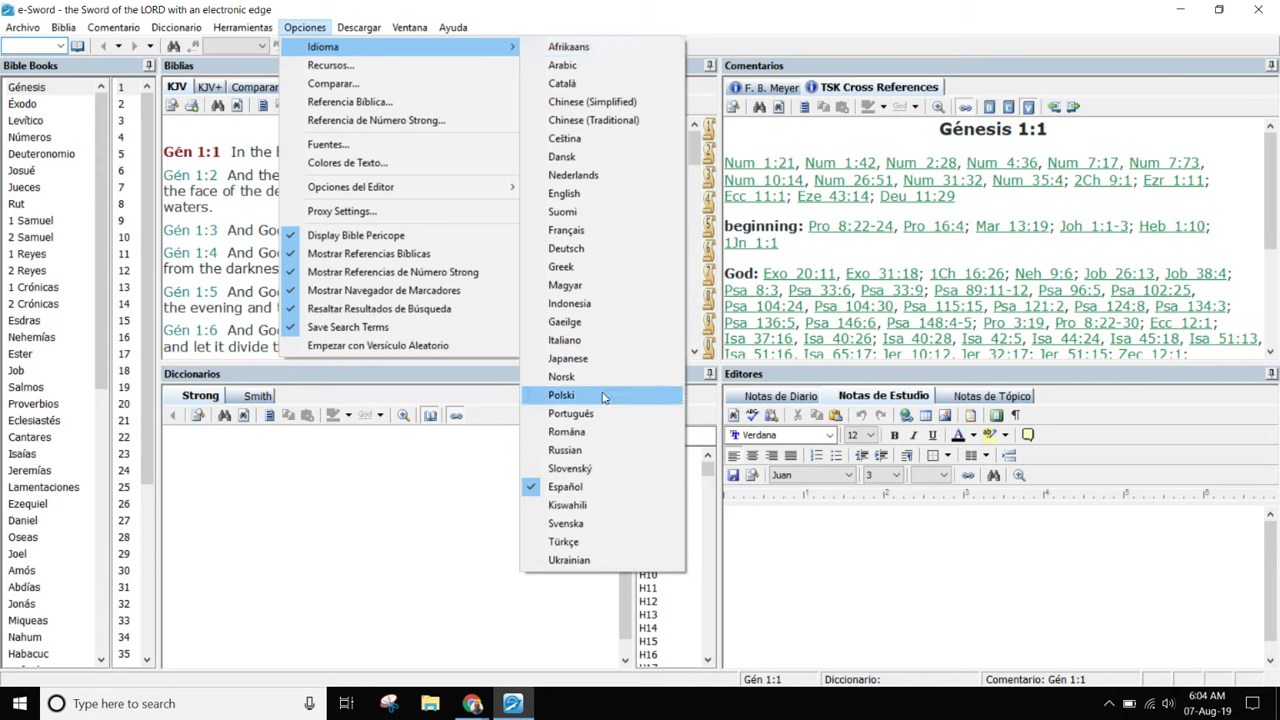
click(566, 488)
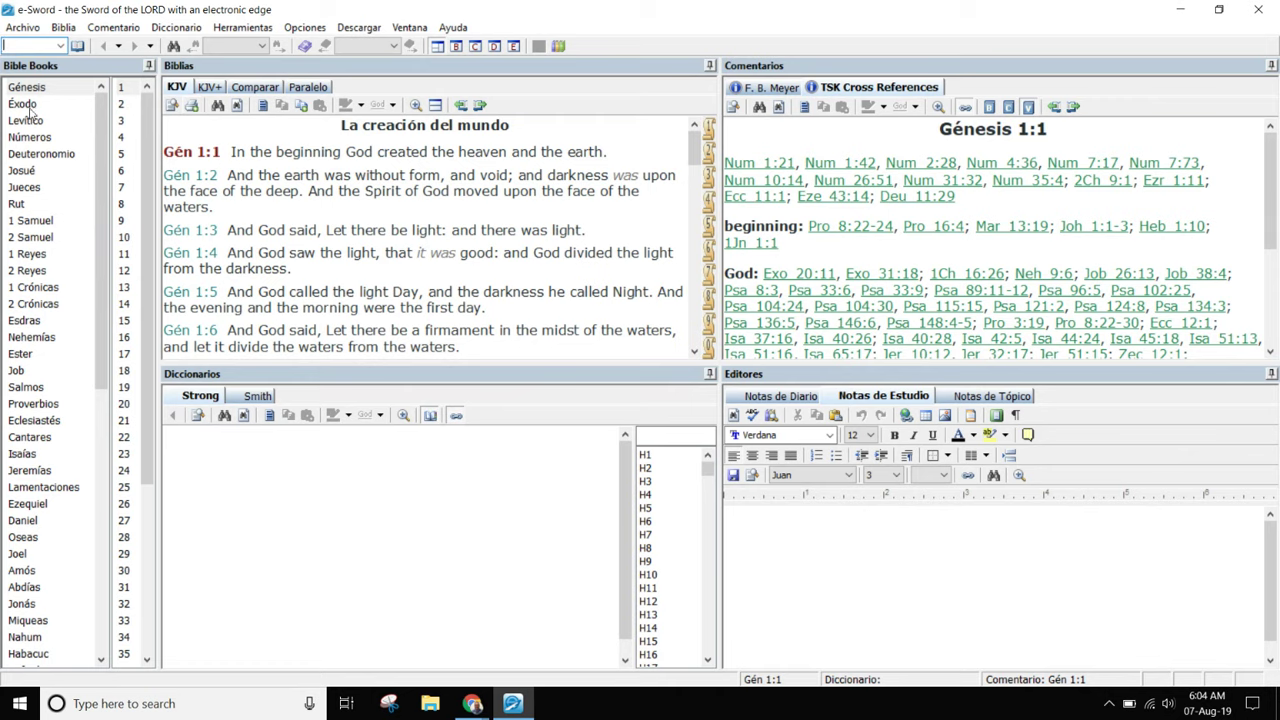
Open Jeremías chapter 31 in the KJV Bible and look through its verses.
click(34, 477)
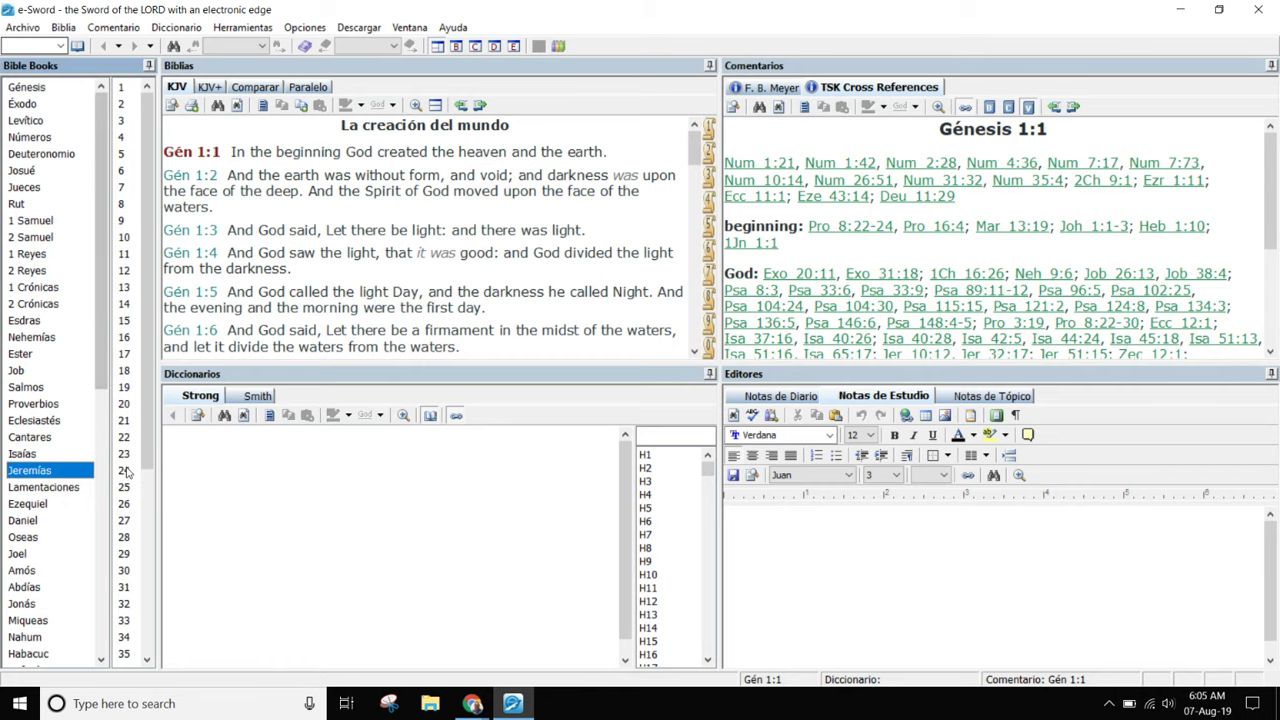
scroll(129, 473, down, 4)
click(124, 388)
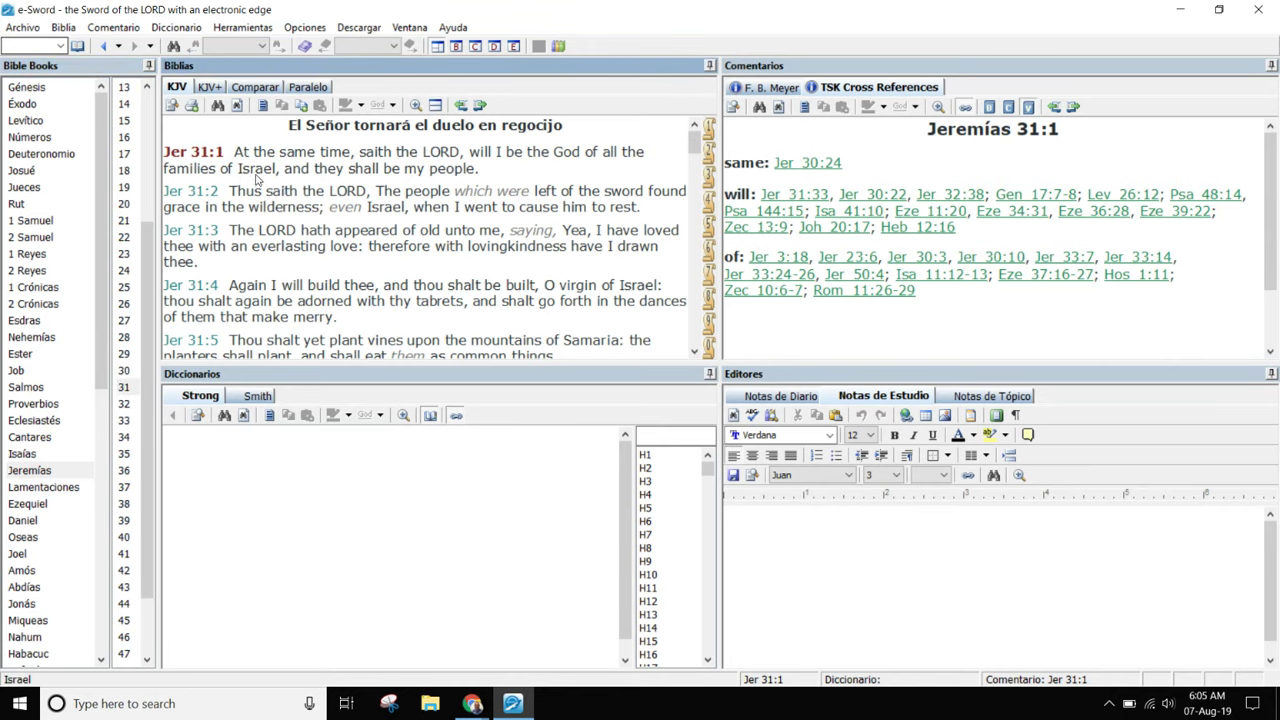
scroll(376, 186, down, 15)
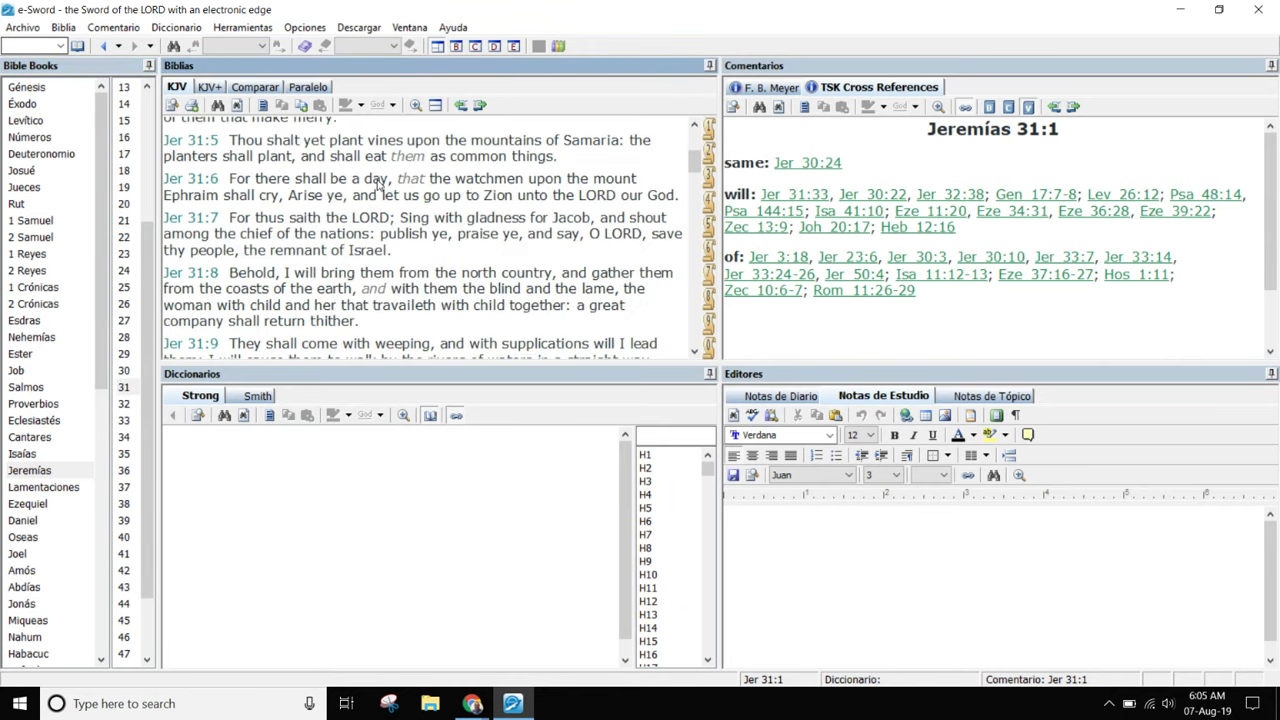
scroll(378, 184, down, 5)
scroll(378, 190, up, 8)
scroll(379, 204, up, 8)
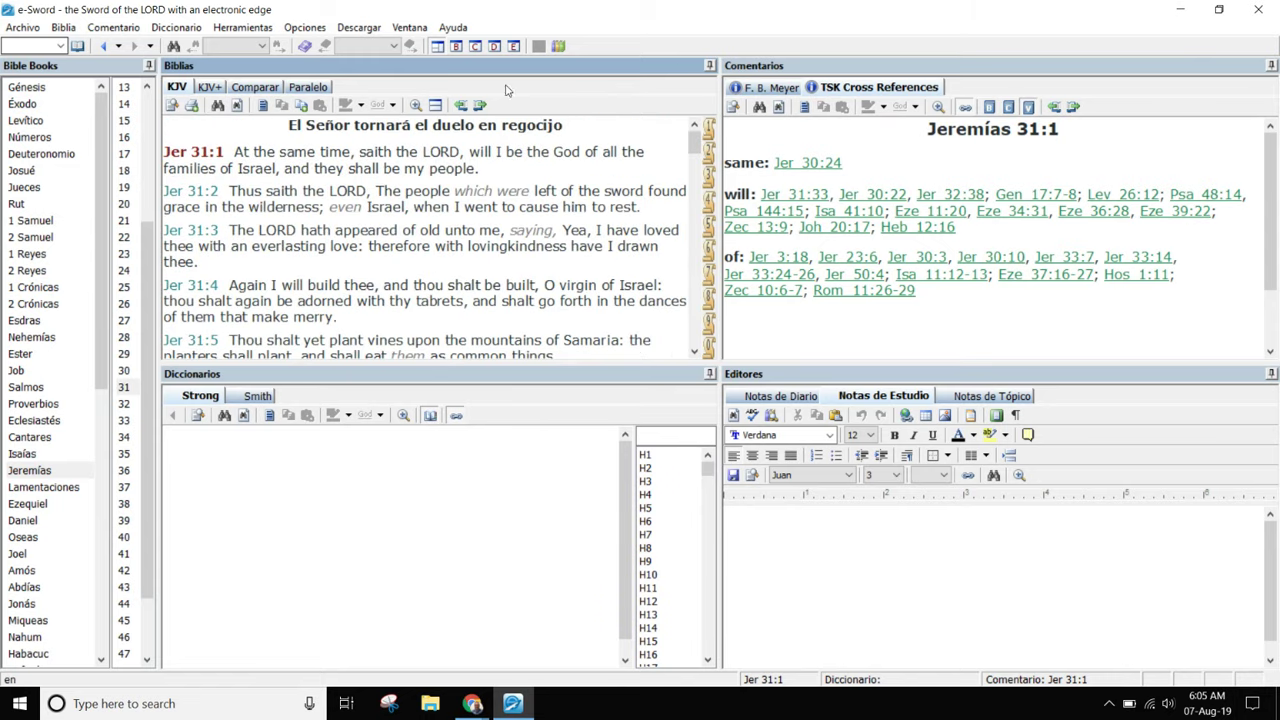
View Jeremías 31 in the KJV+, compare and parallel views, then return to the plain KJV text.
click(210, 88)
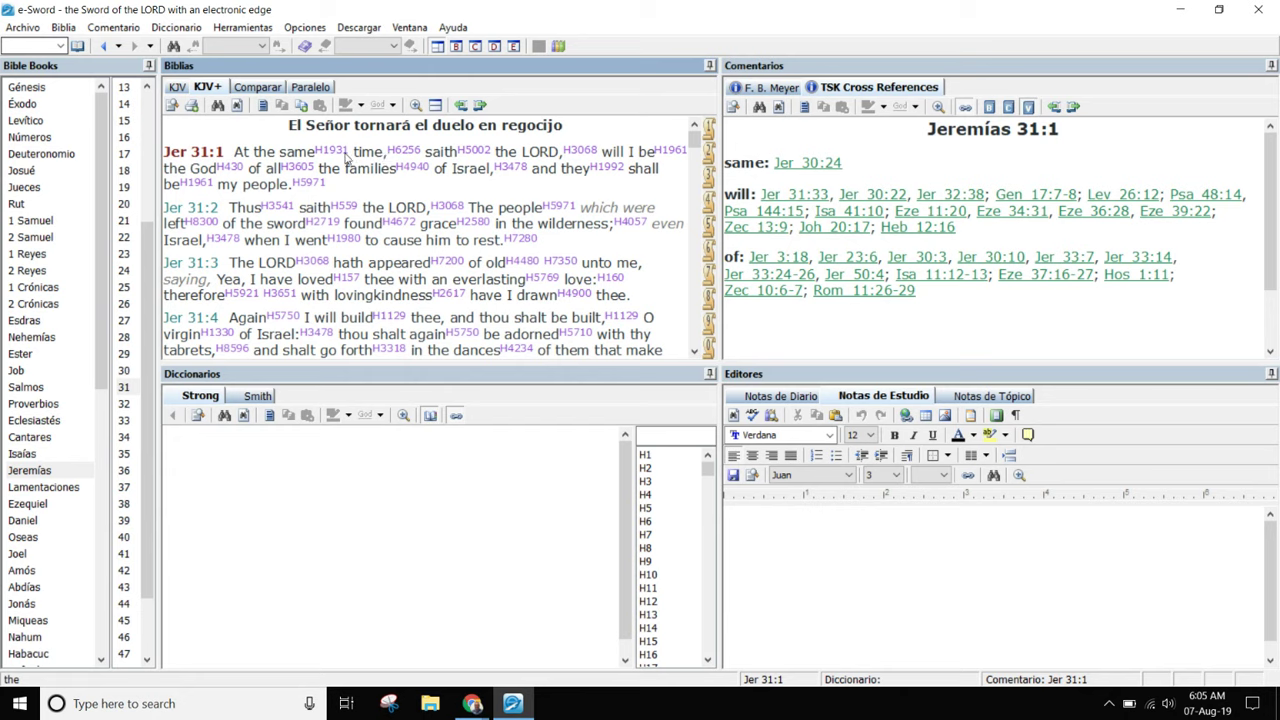
click(257, 88)
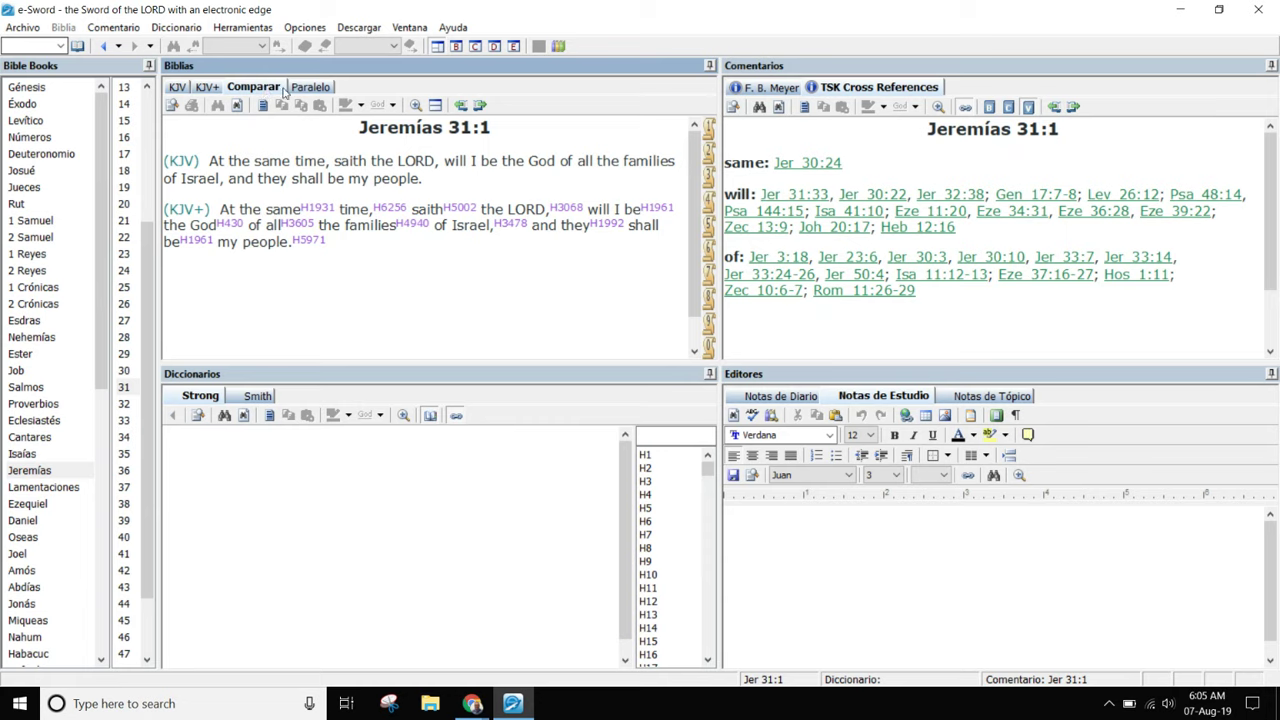
click(313, 88)
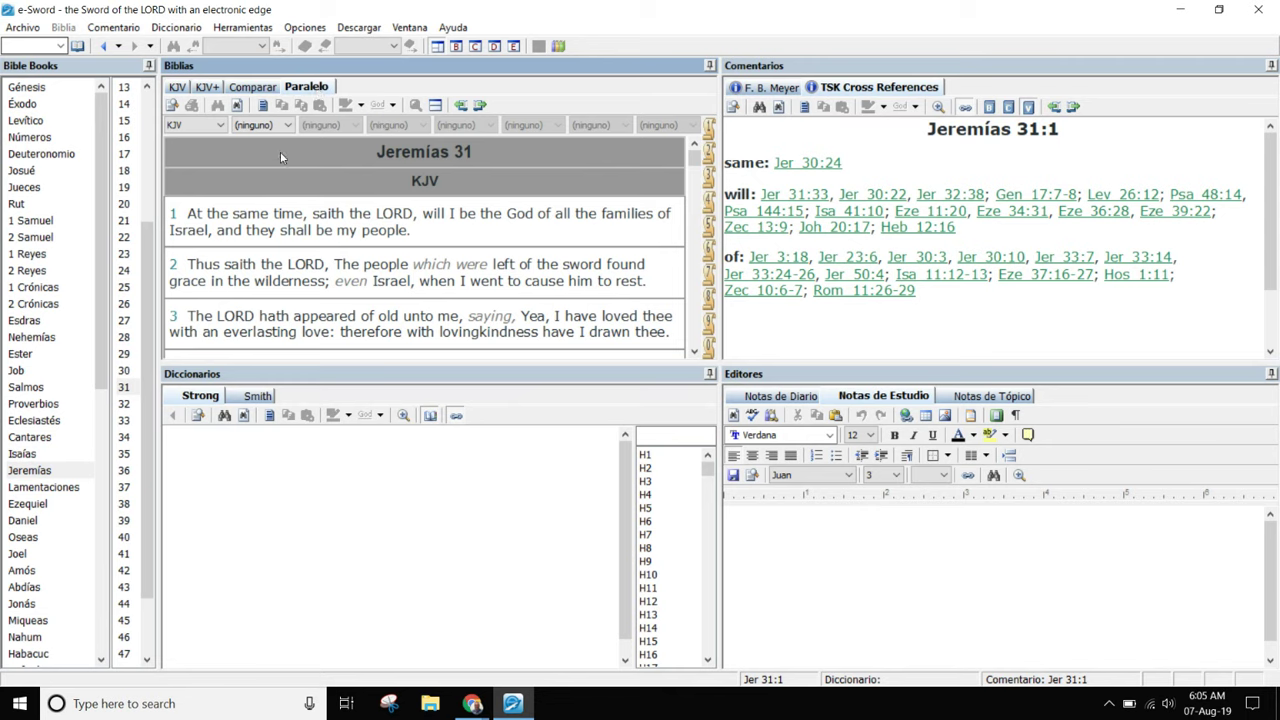
click(172, 88)
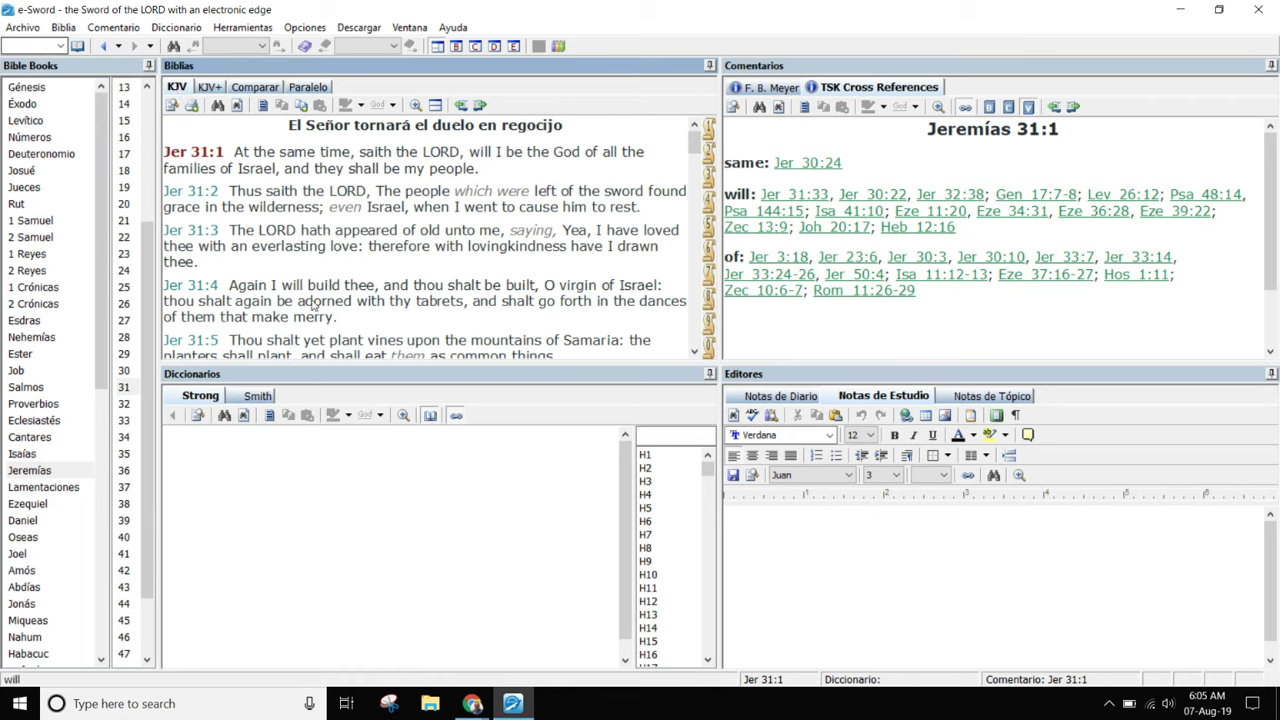
Preview the Jer 30:24 cross reference in the TSK commentary for Jeremías 31:1.
click(838, 164)
mouse_move(812, 171)
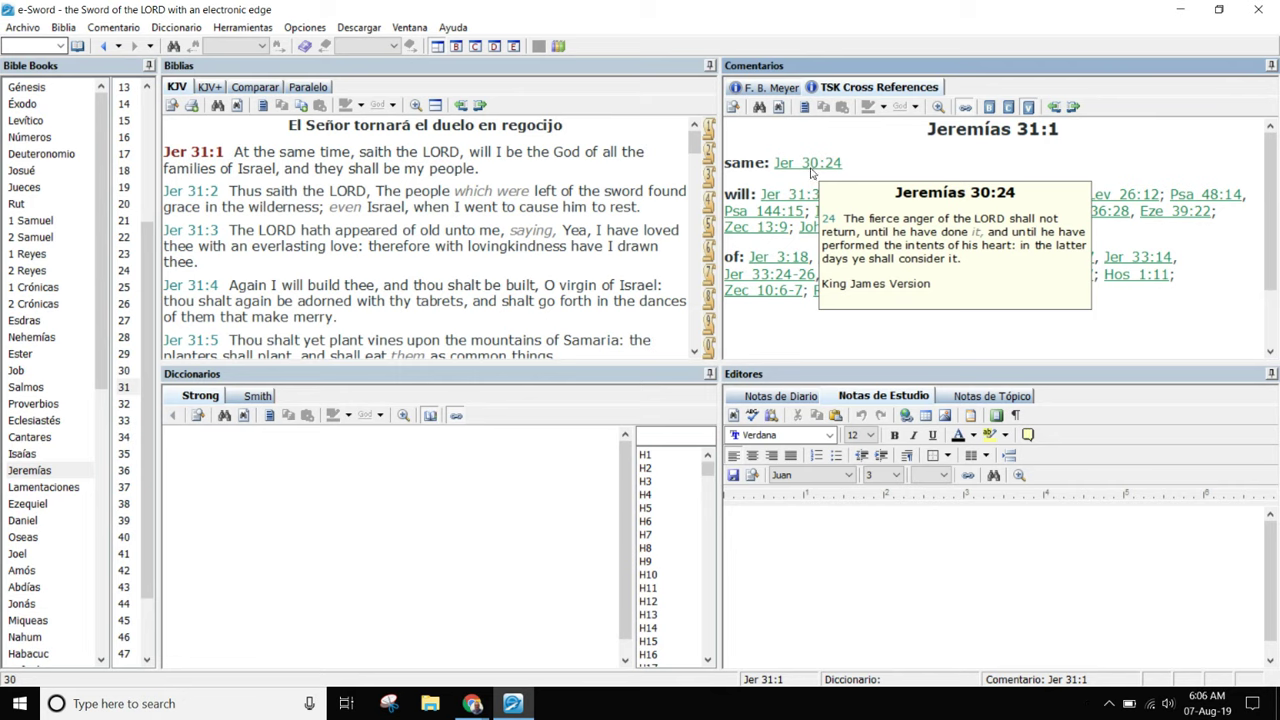
Compare the TSK cross references with F. B. Meyer's commentary on Jeremías 31, leaving Meyer's commentary displayed.
mouse_move(818, 203)
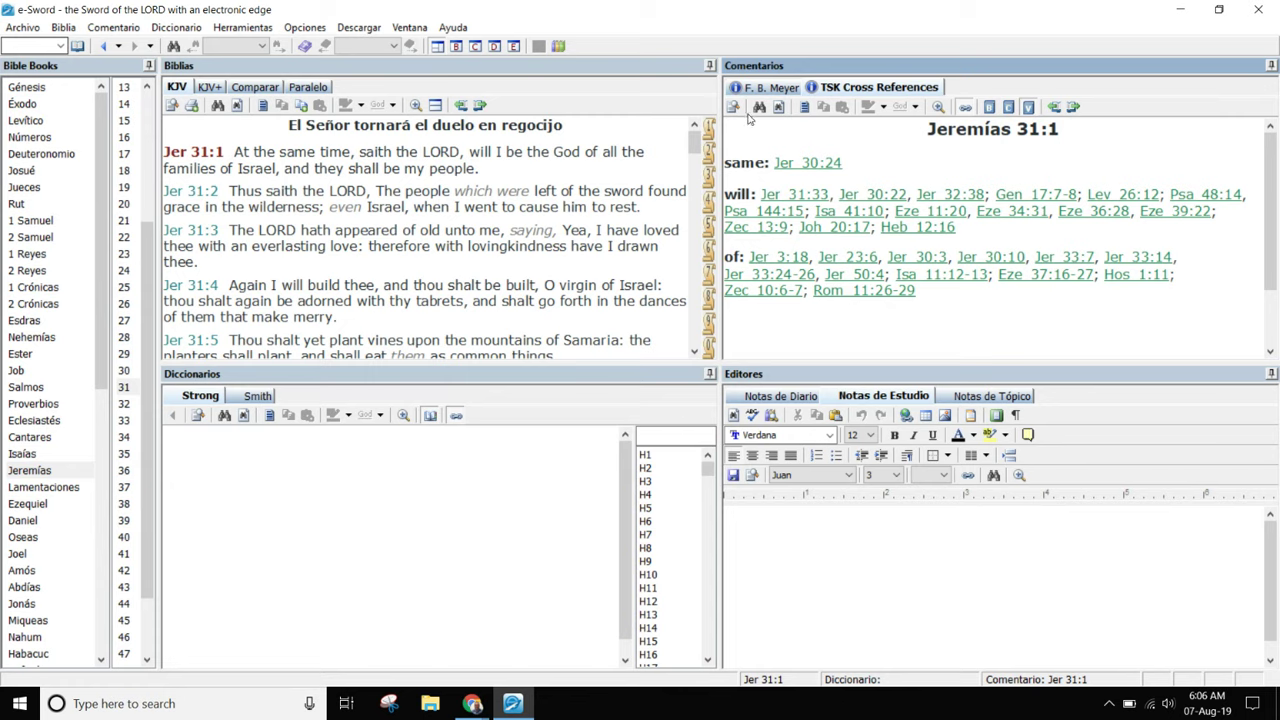
click(766, 88)
click(849, 88)
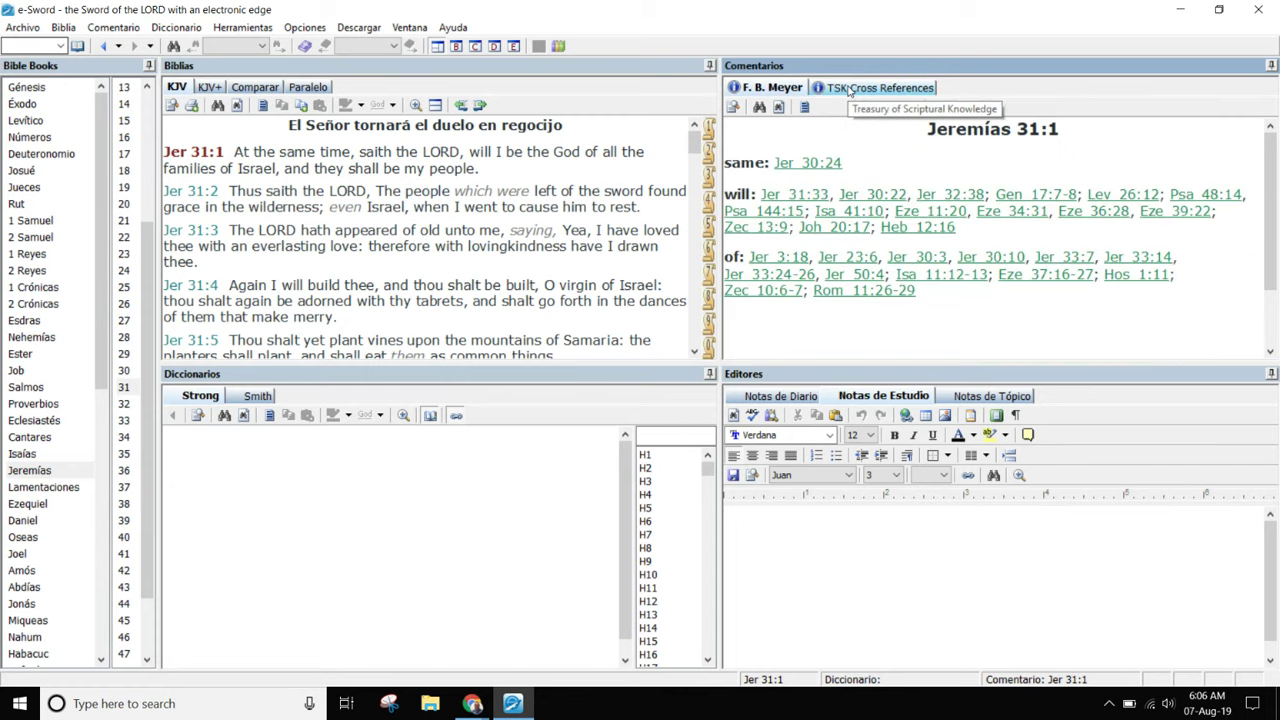
click(770, 88)
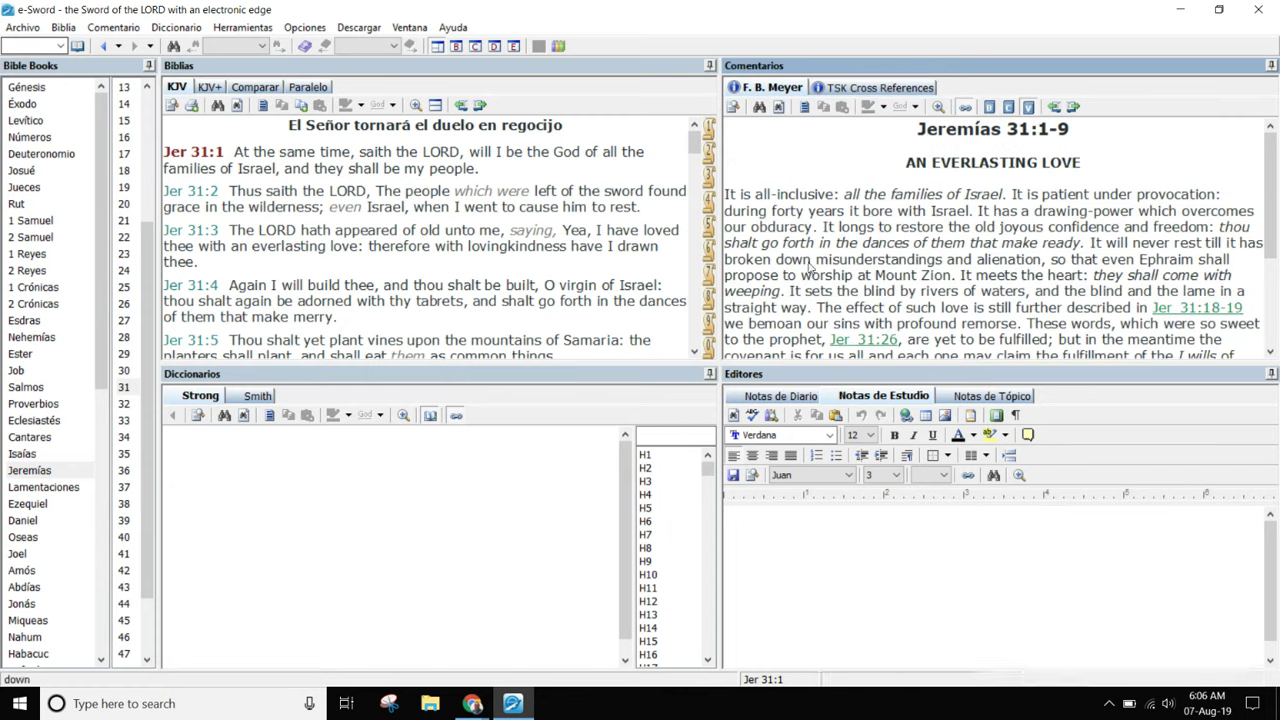
View the study notes and daily notes editors, then leave the topic notes editor open with a new note.
click(913, 540)
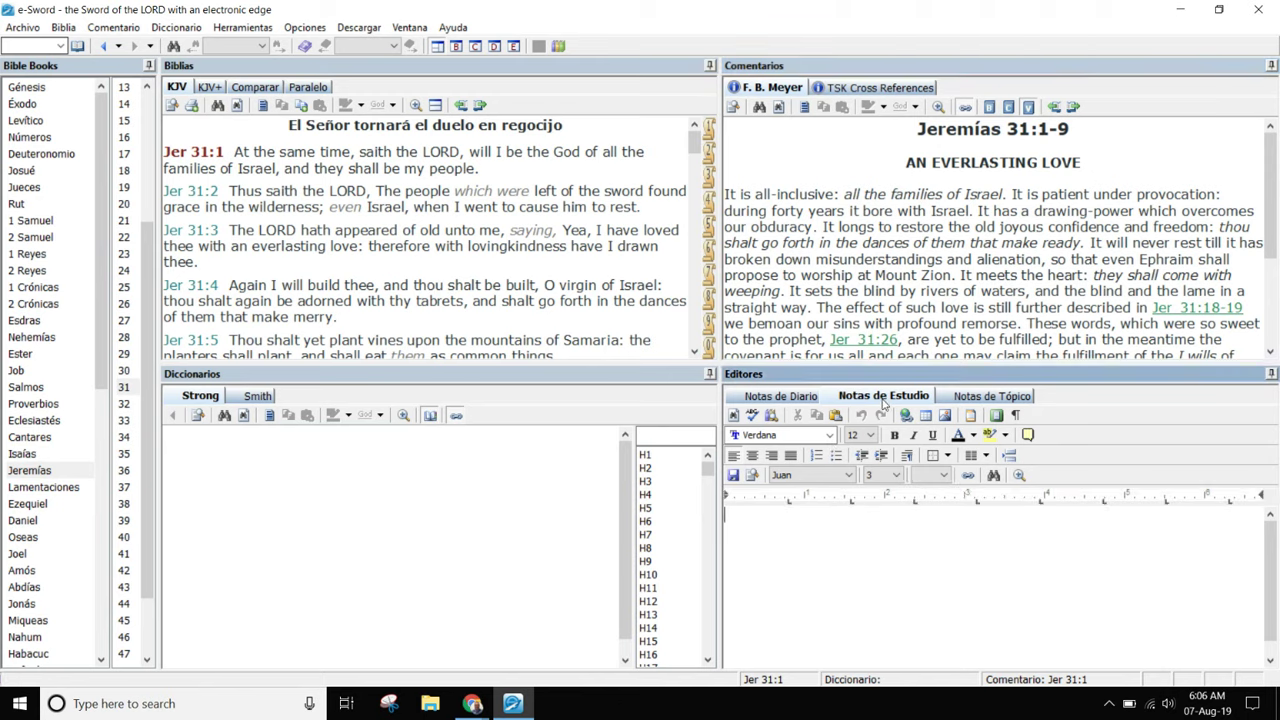
click(786, 397)
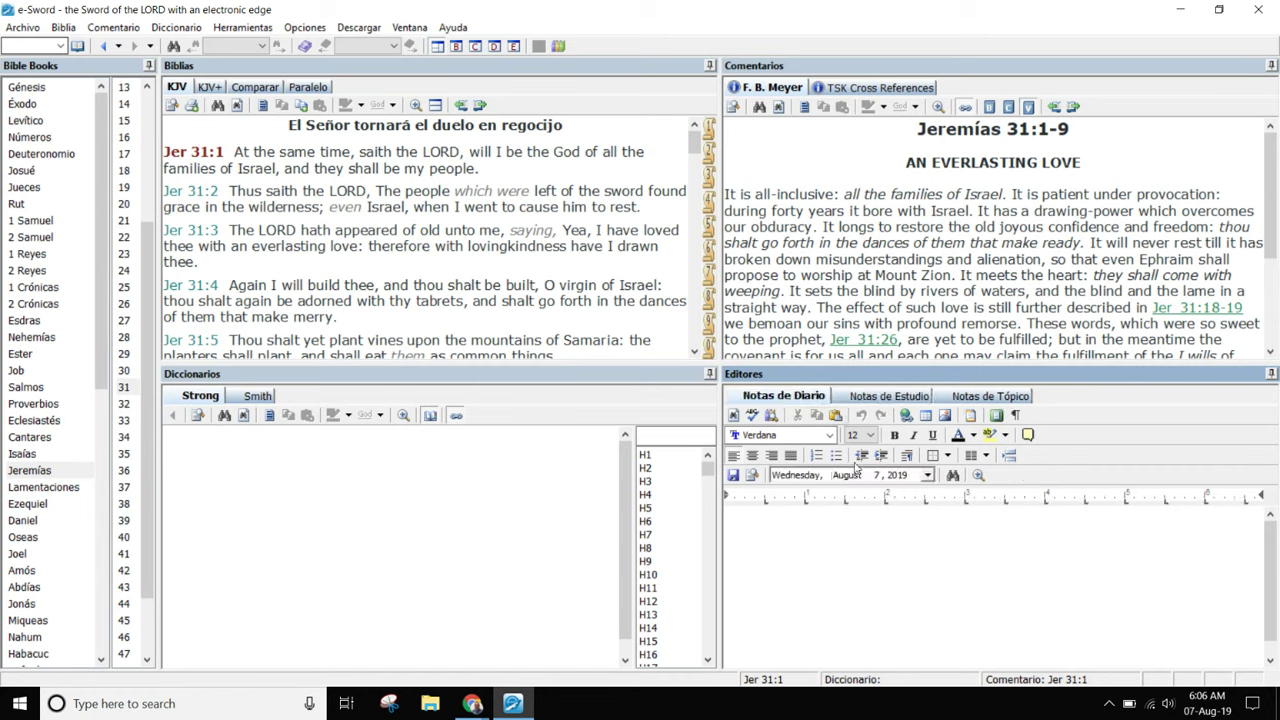
click(912, 401)
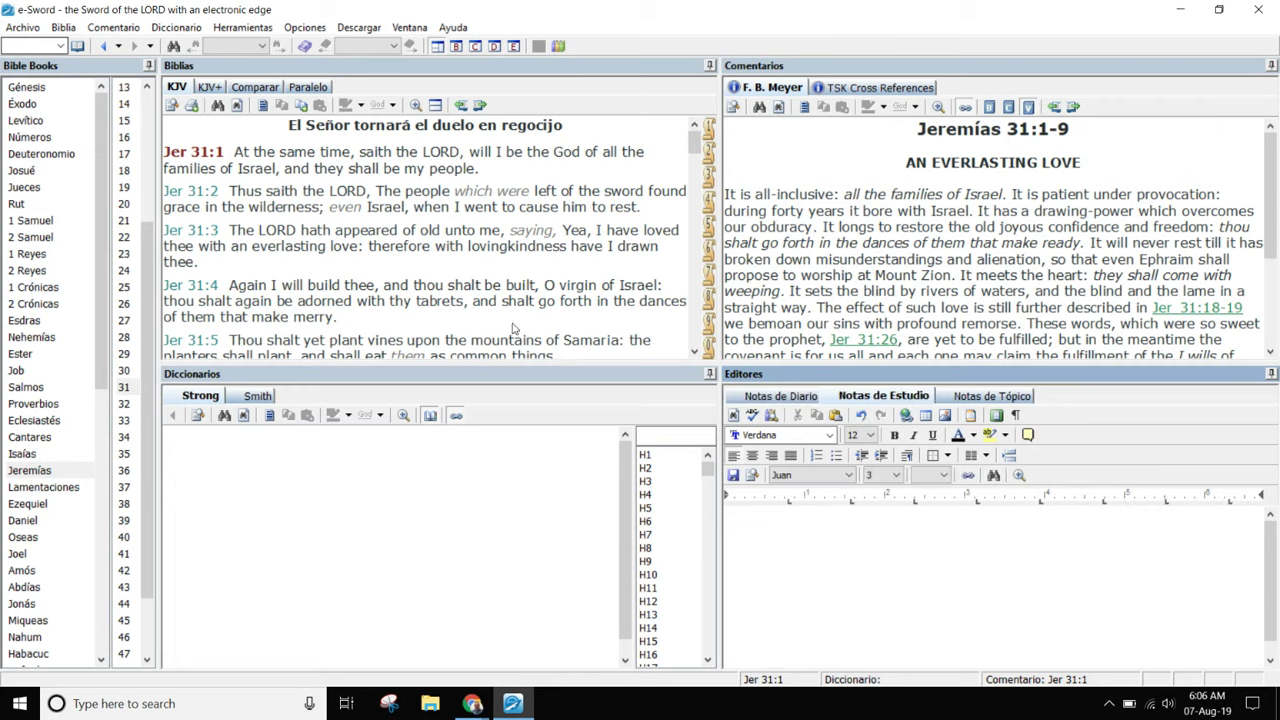
click(977, 397)
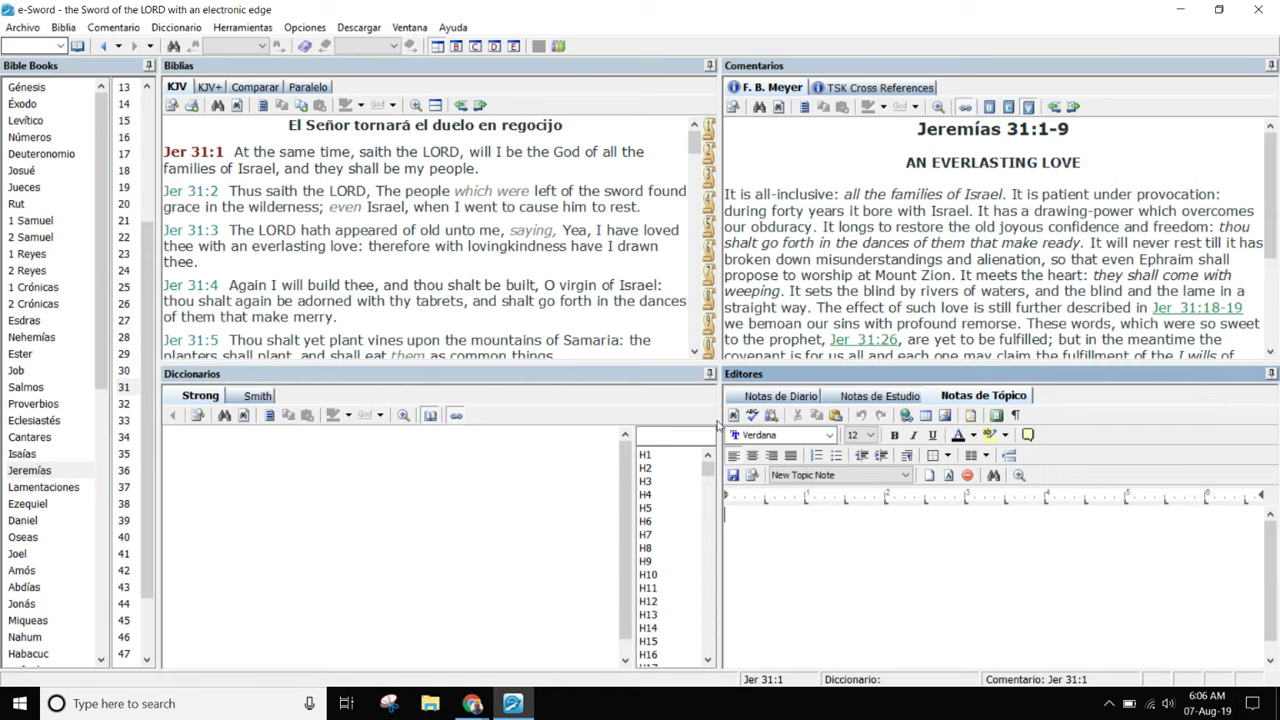
click(828, 510)
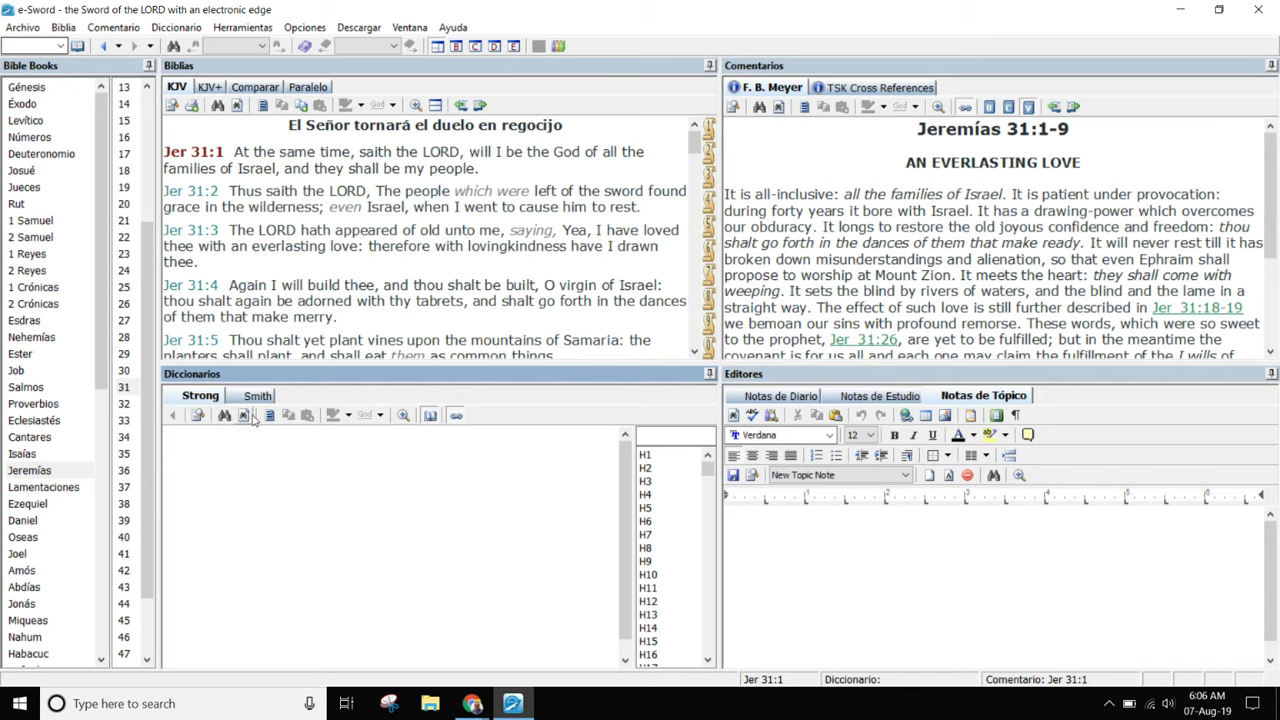
Read the Strong's dictionary entries H1 and H10, then return to entry H1.
click(647, 456)
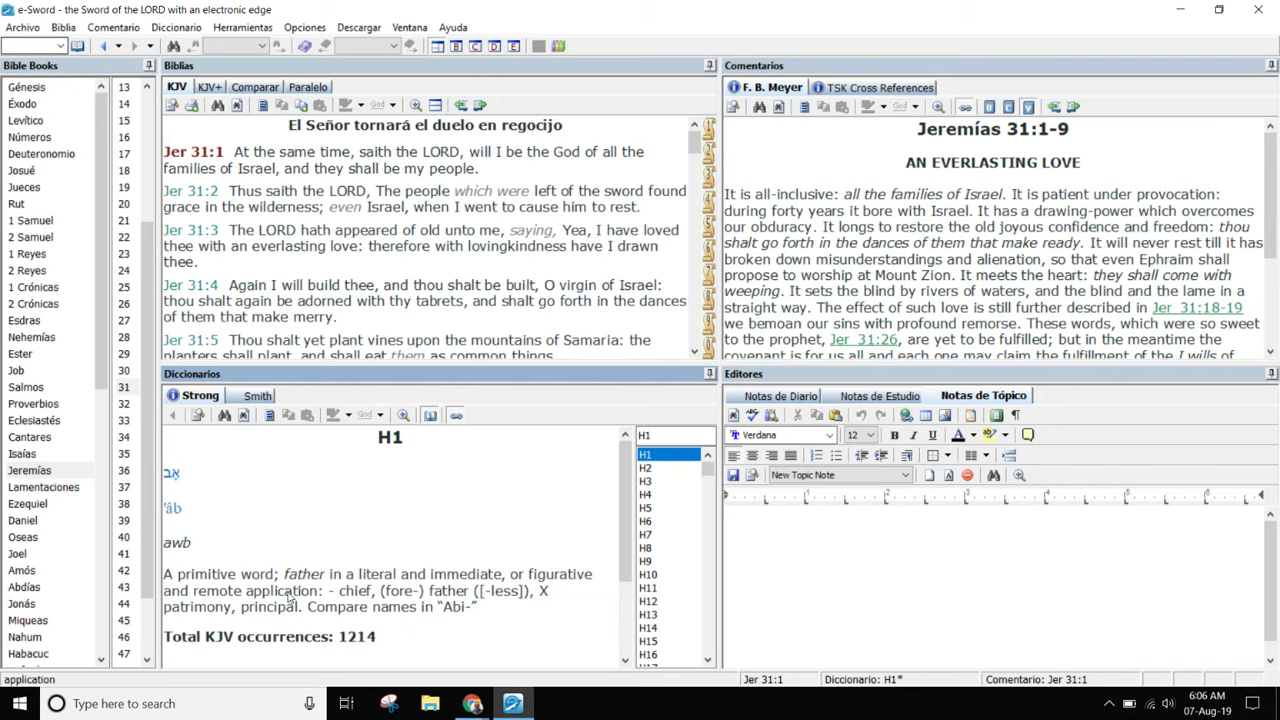
scroll(289, 597, down, 3)
scroll(289, 597, up, 3)
click(657, 577)
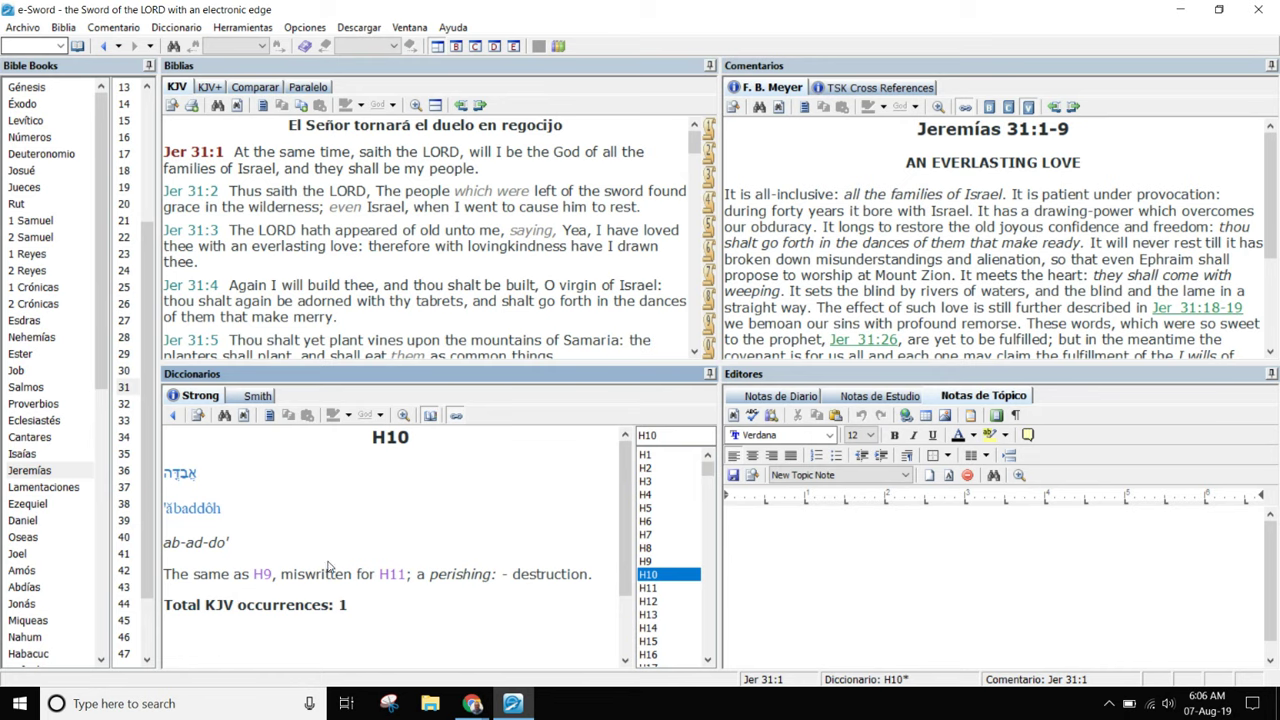
click(646, 457)
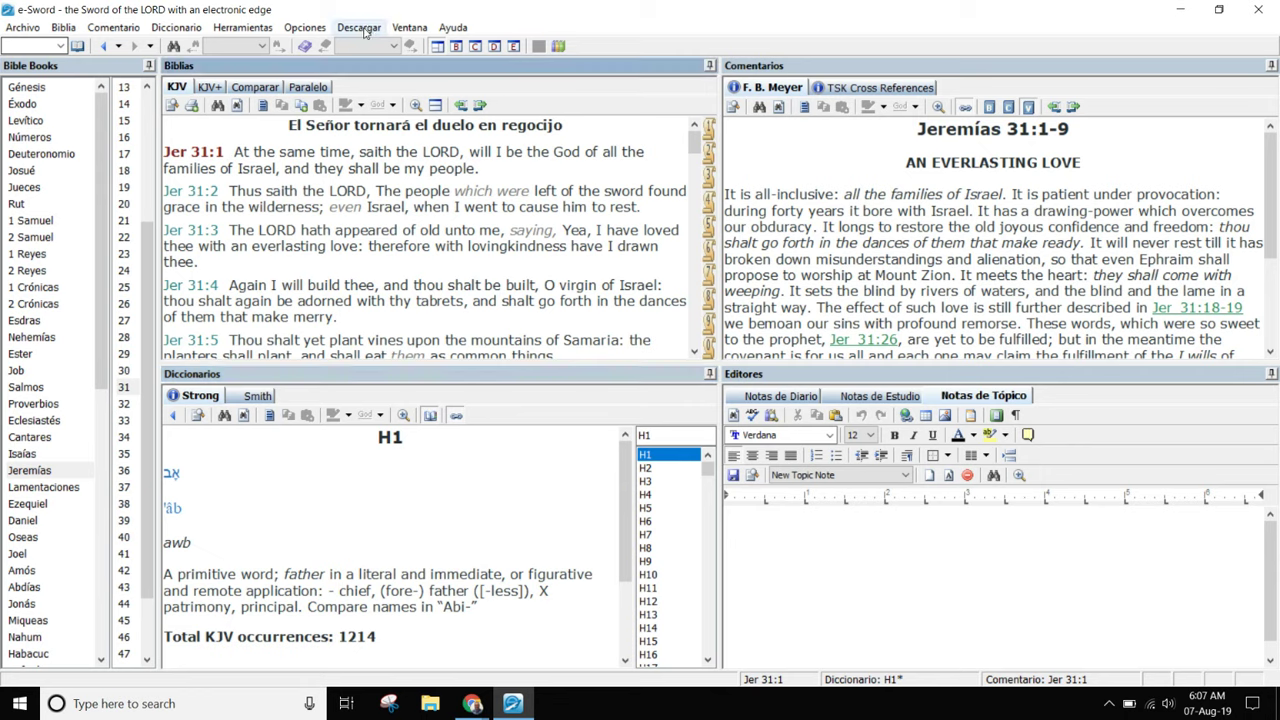
Review the list of available interface languages and leave it without changing the language.
click(311, 33)
mouse_move(336, 47)
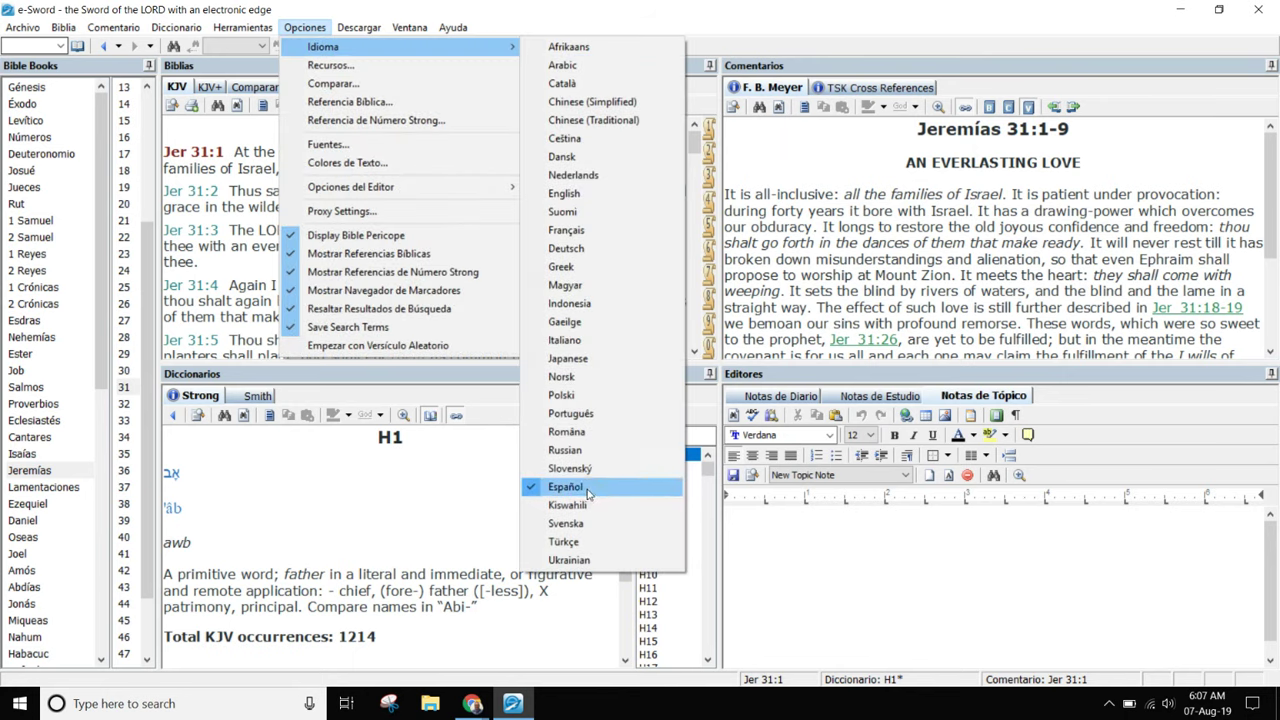
click(539, 14)
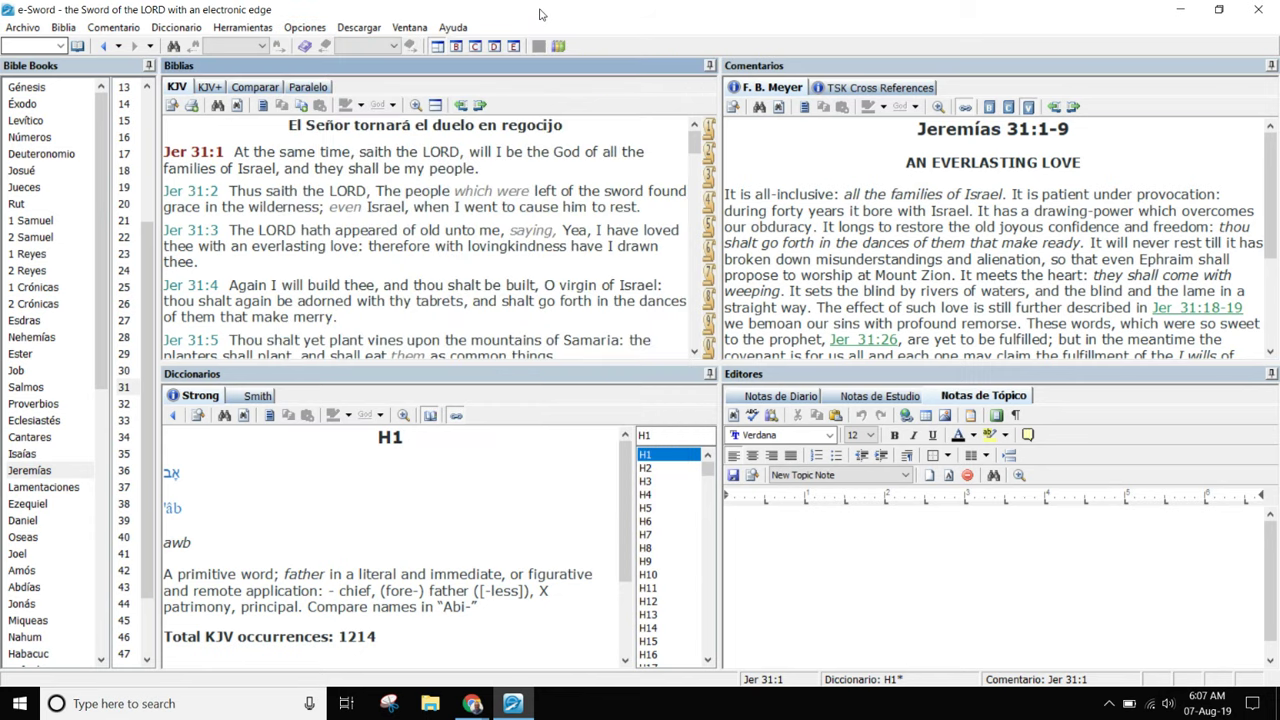
Open the Bible module download list and collapse the Dinero and Libre groups under English.
click(358, 31)
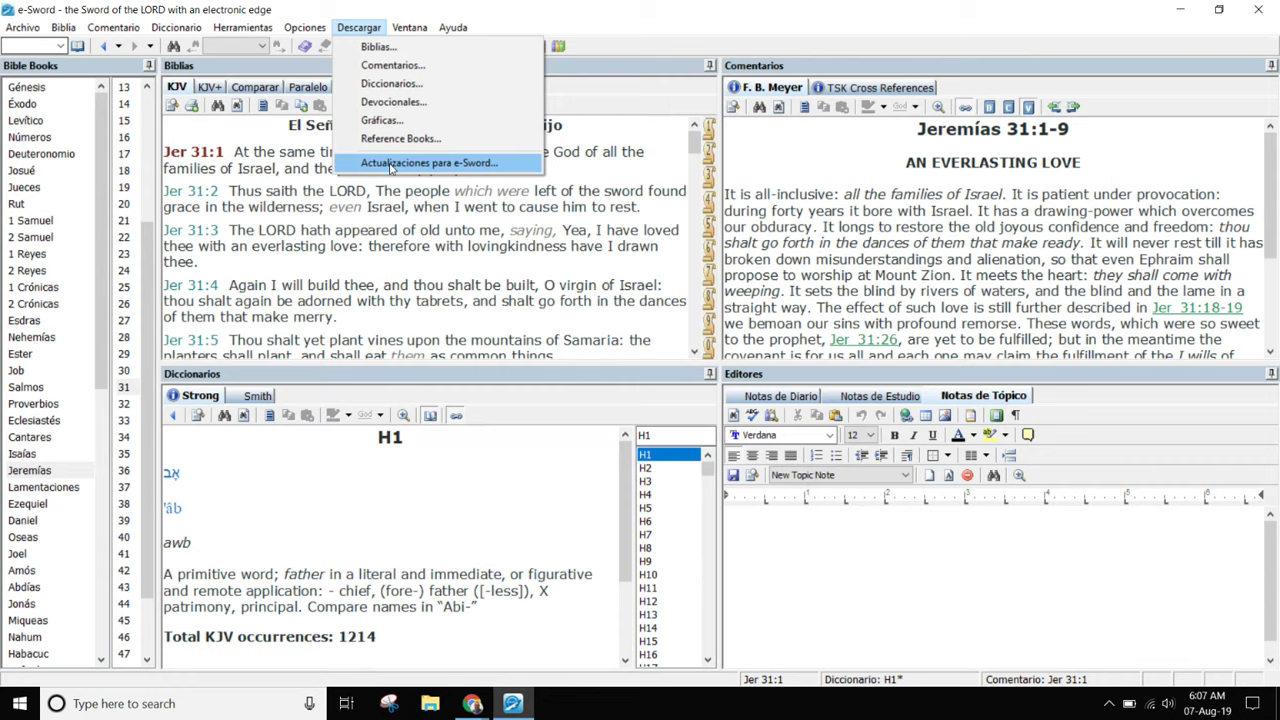
click(378, 48)
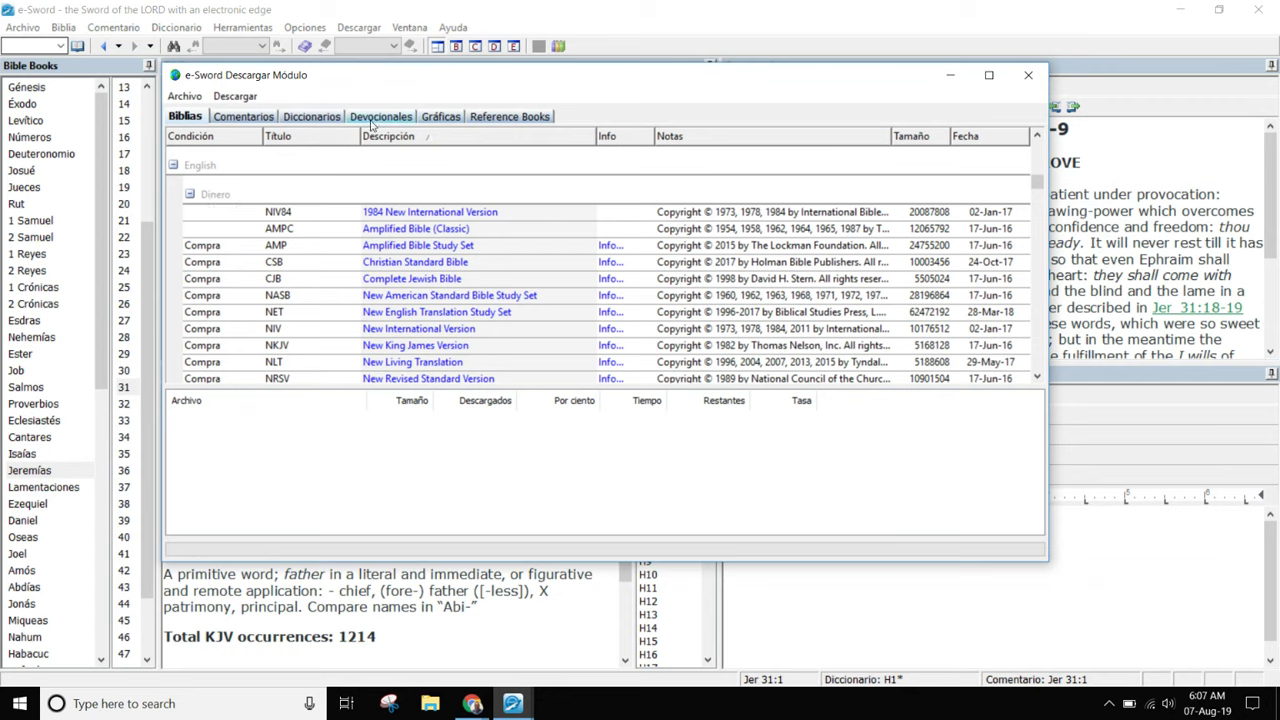
click(190, 196)
click(190, 195)
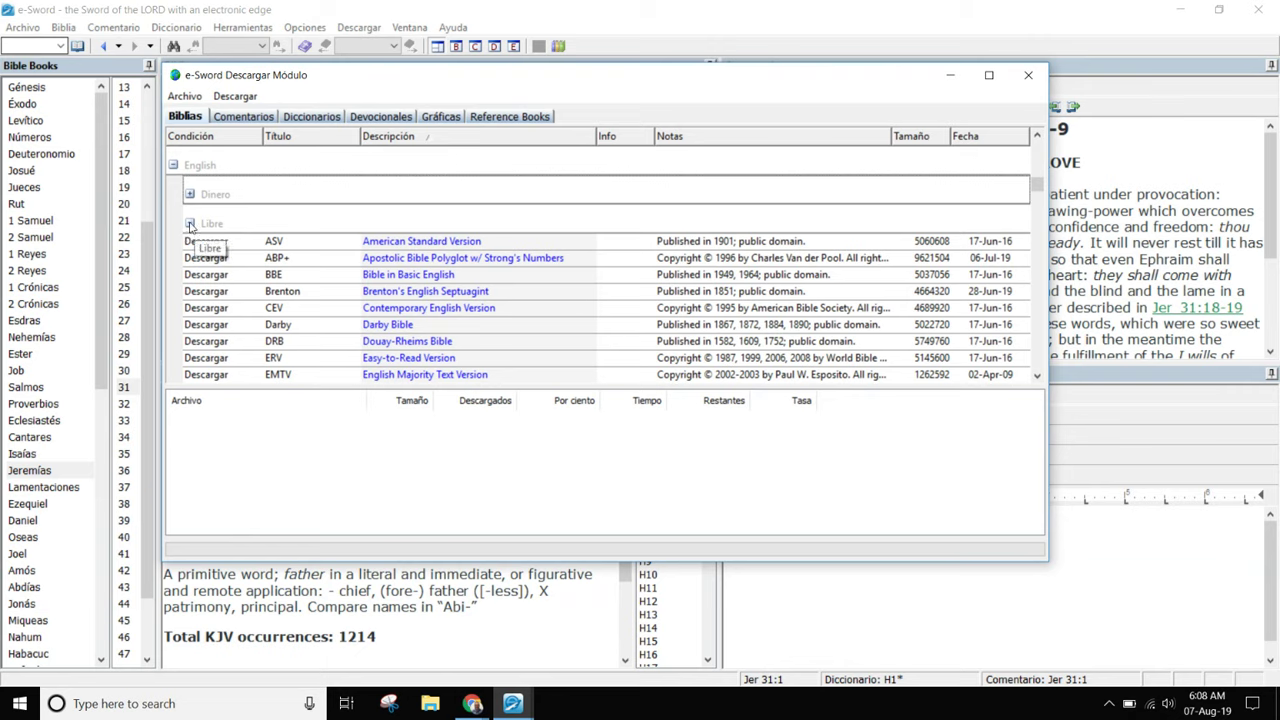
click(190, 224)
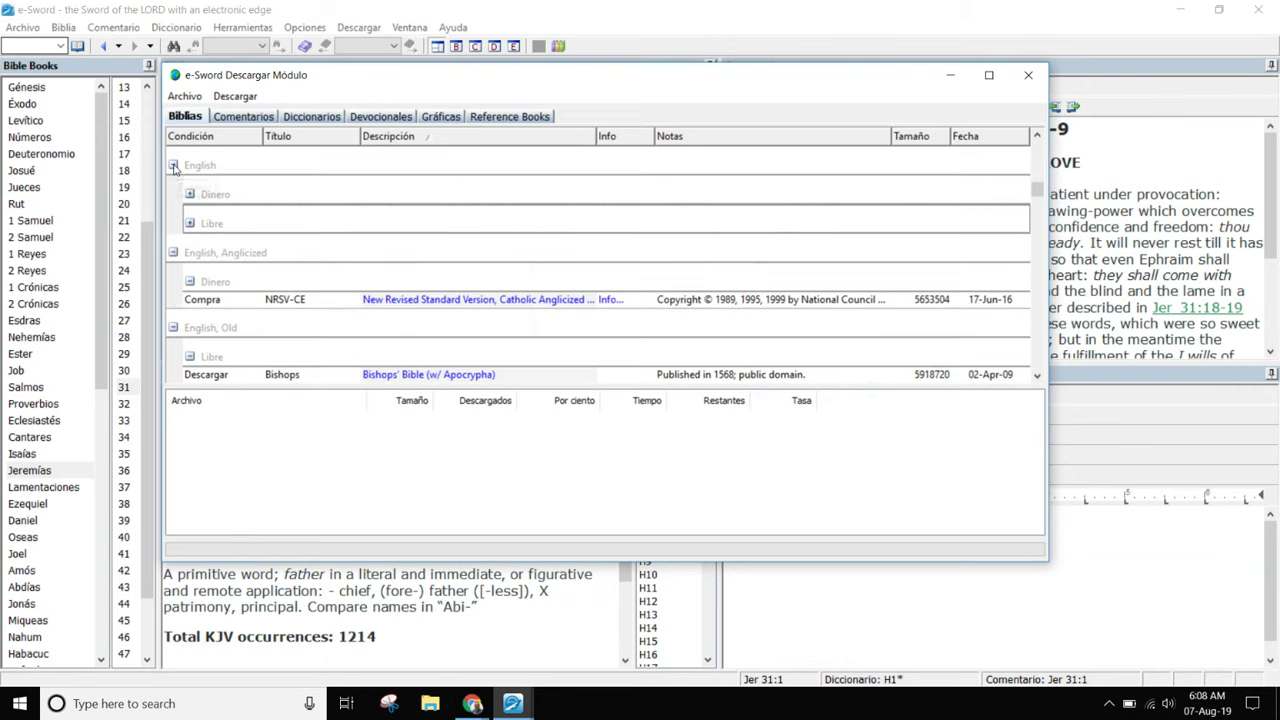
Find the Spanish Bibles in the module list and collapse their Dinero group.
scroll(194, 218, down, 3)
scroll(193, 205, up, 5)
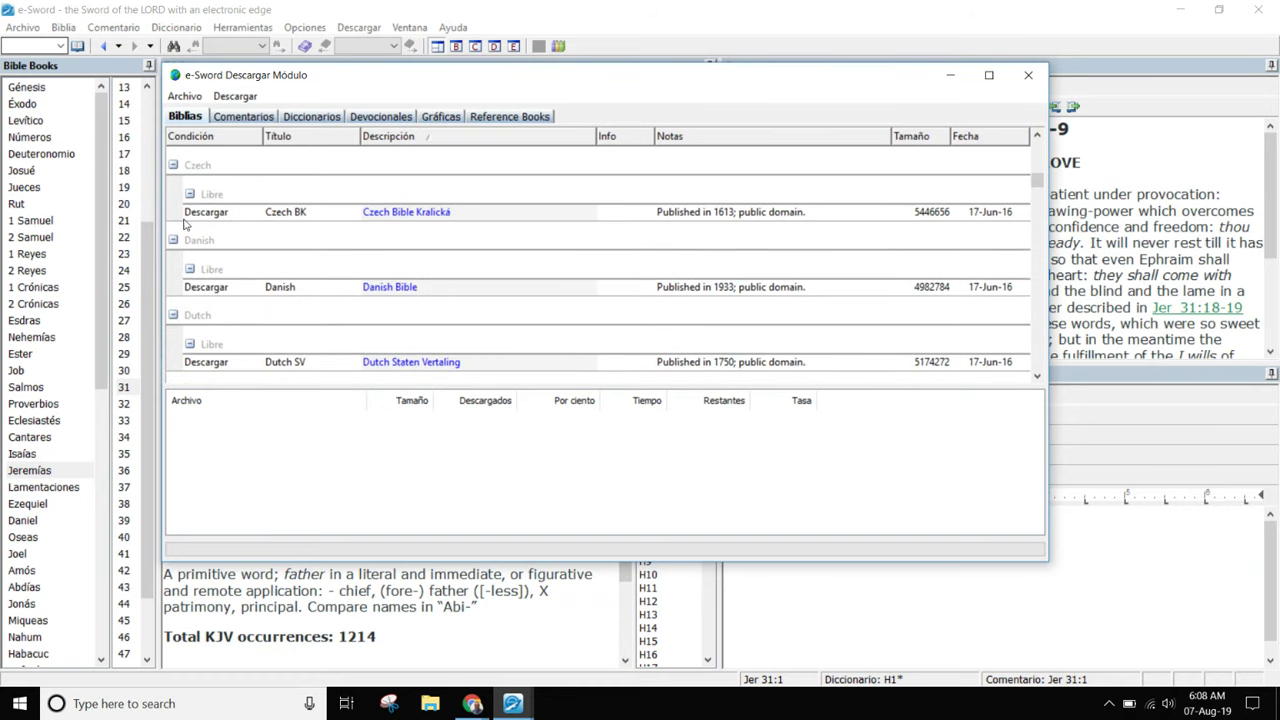
scroll(188, 220, down, 2)
scroll(187, 223, down, 5)
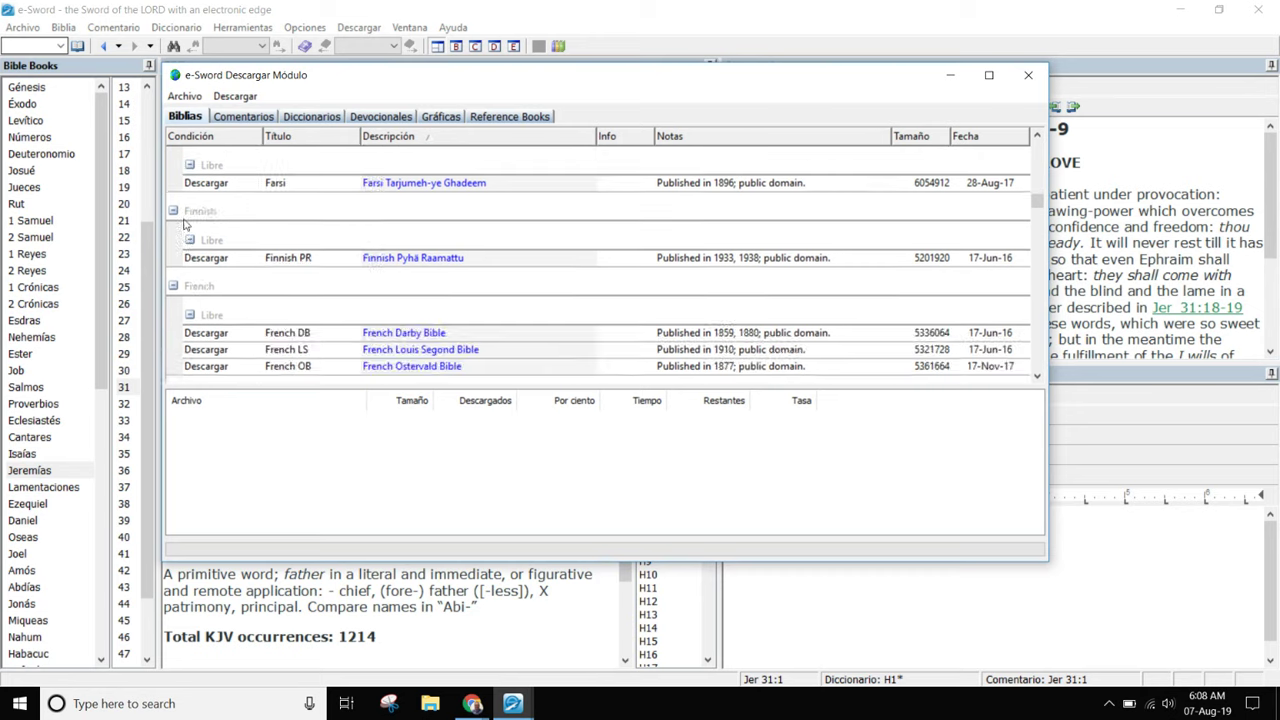
scroll(185, 224, down, 10)
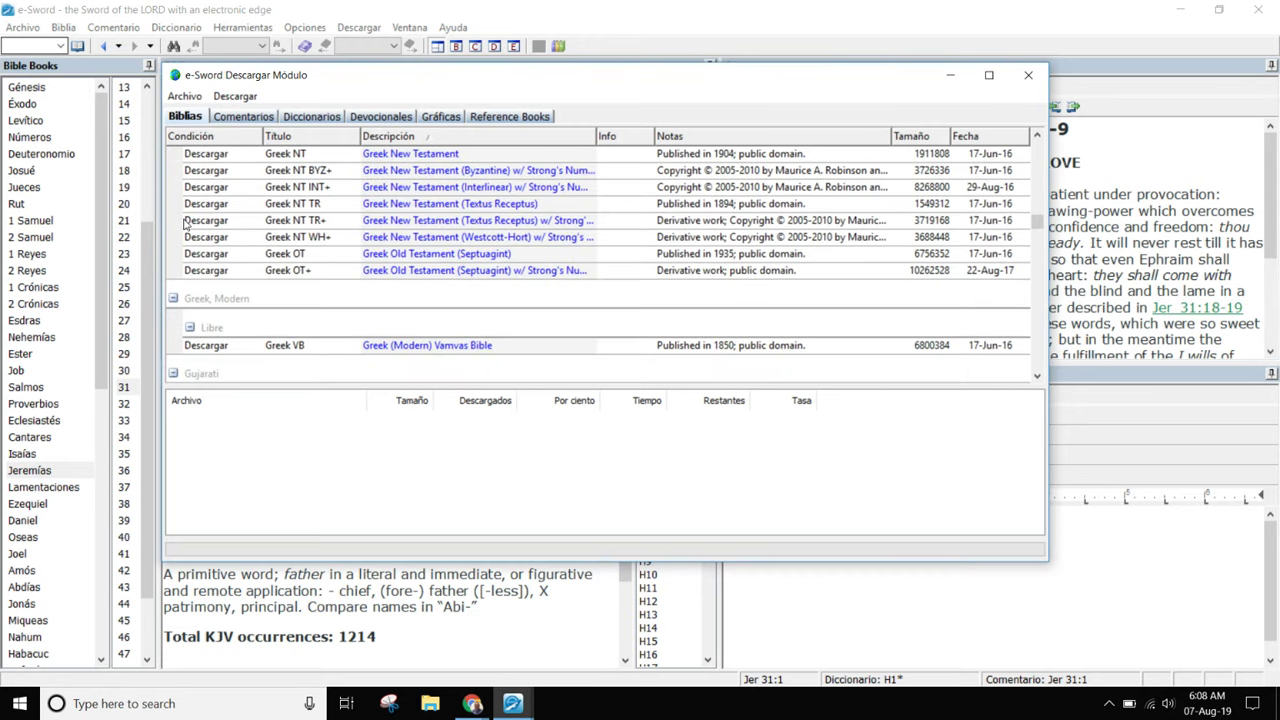
scroll(185, 224, down, 10)
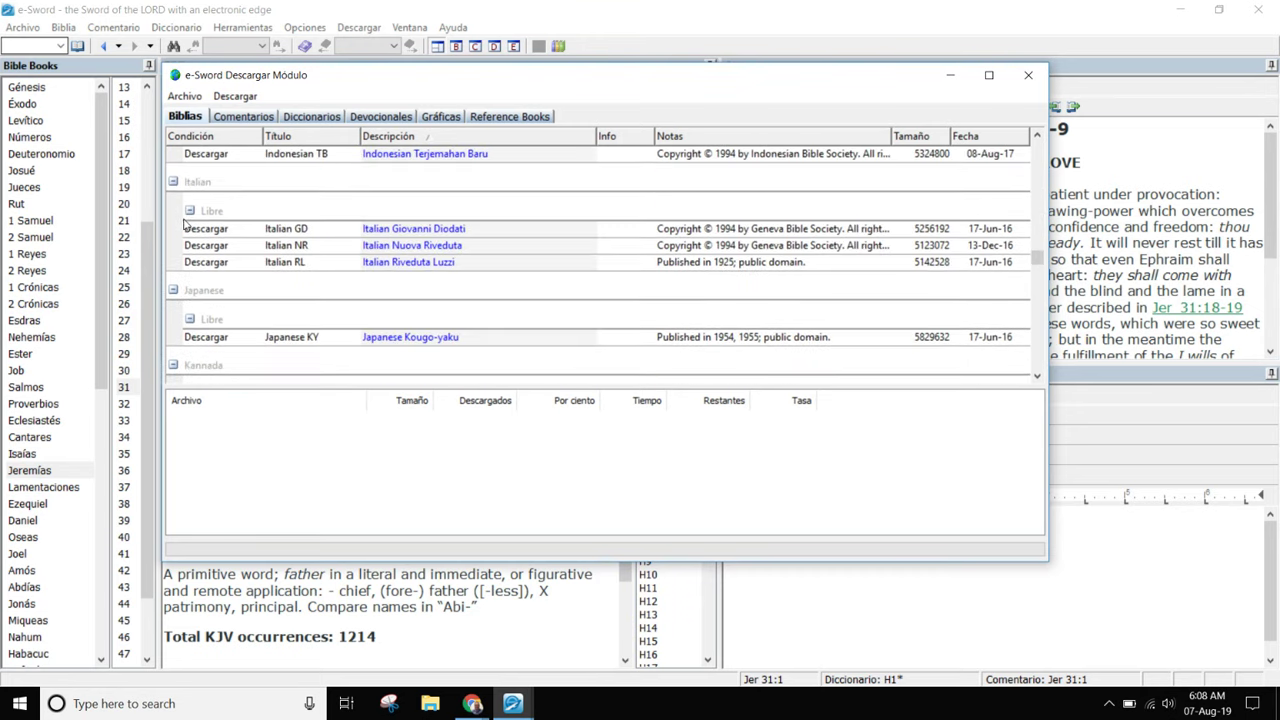
scroll(185, 224, down, 3)
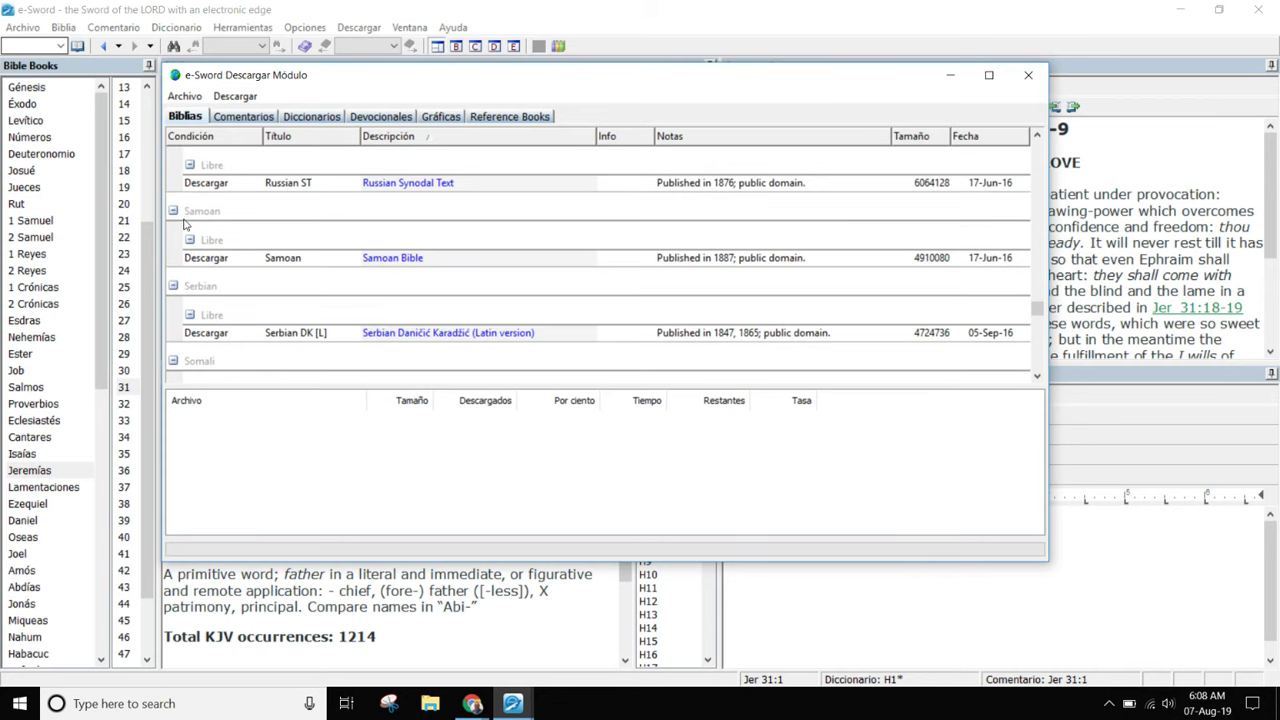
scroll(185, 224, down, 3)
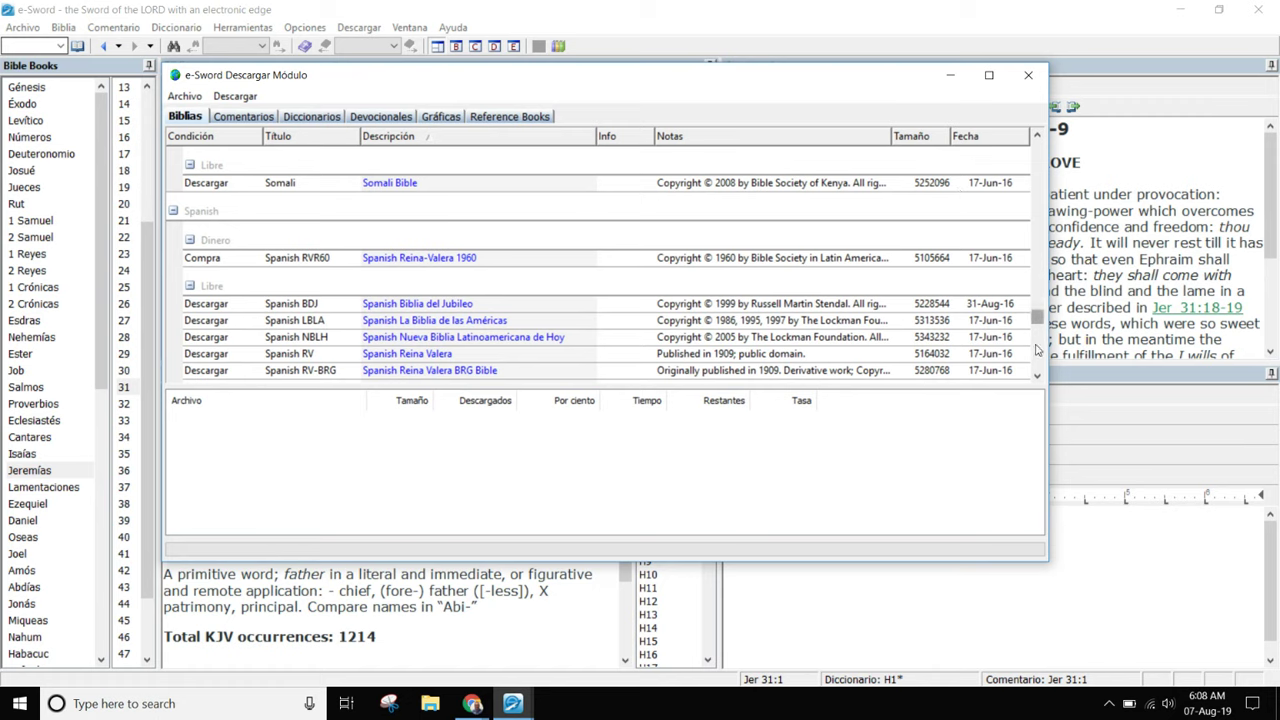
click(189, 241)
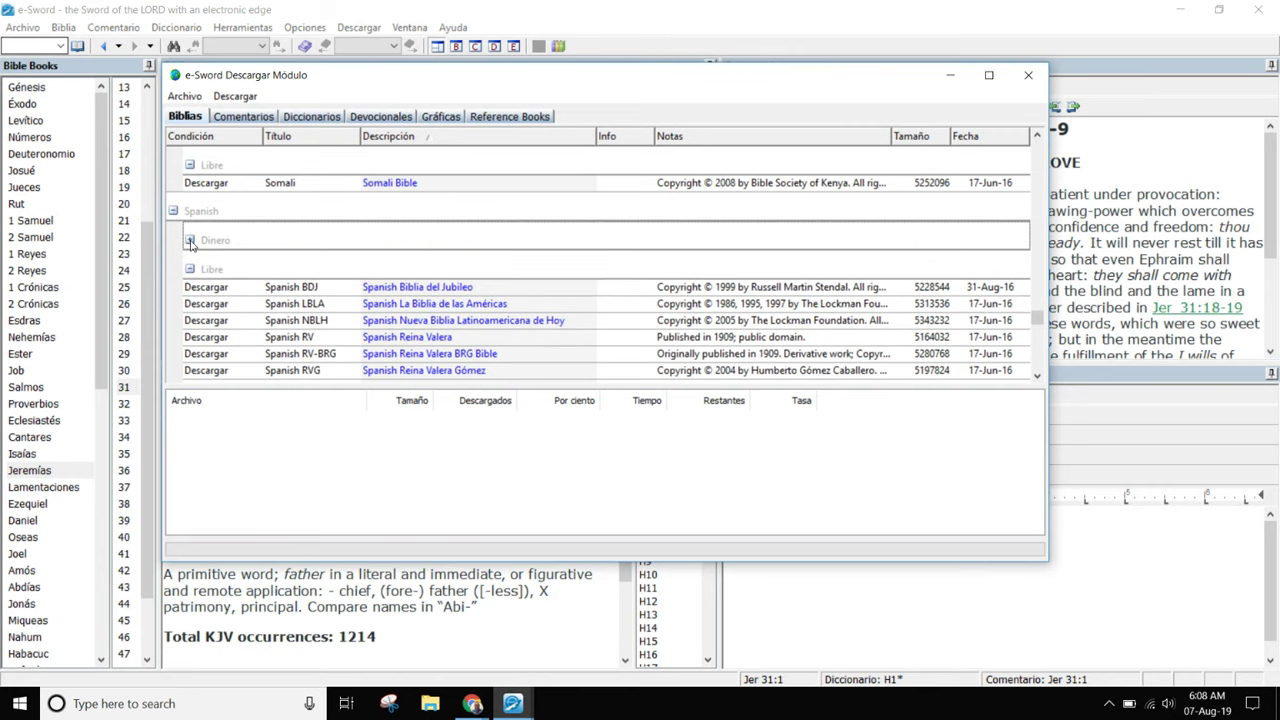
Start downloading the free Spanish Reina Valera Gómez and Spanish Reina-Valera w/ Strong's Numbers Bibles.
click(1037, 376)
click(1037, 376)
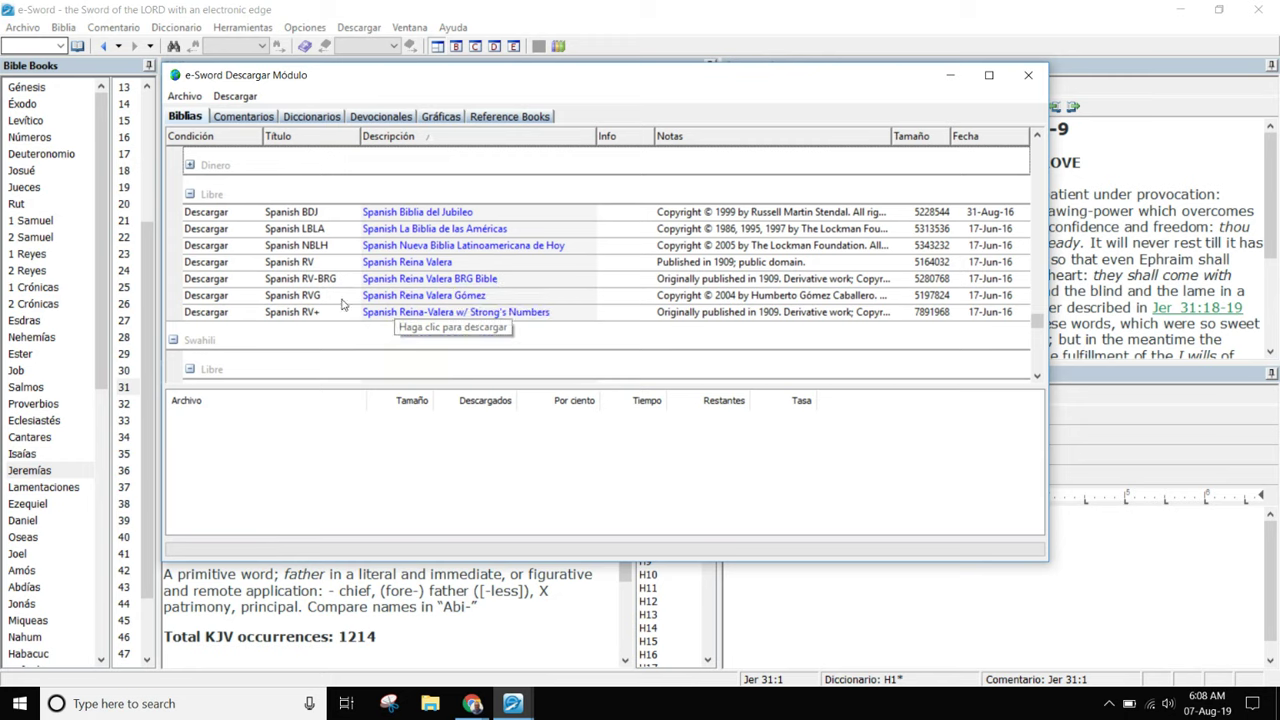
click(410, 298)
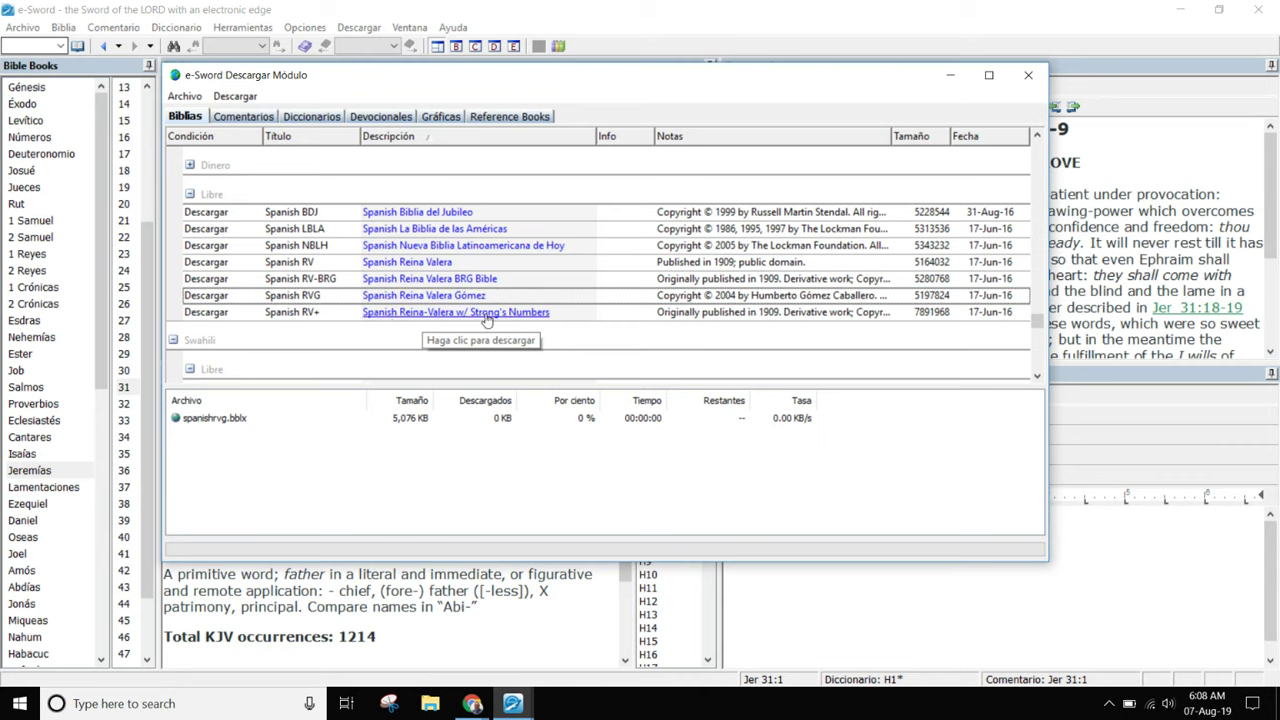
click(403, 315)
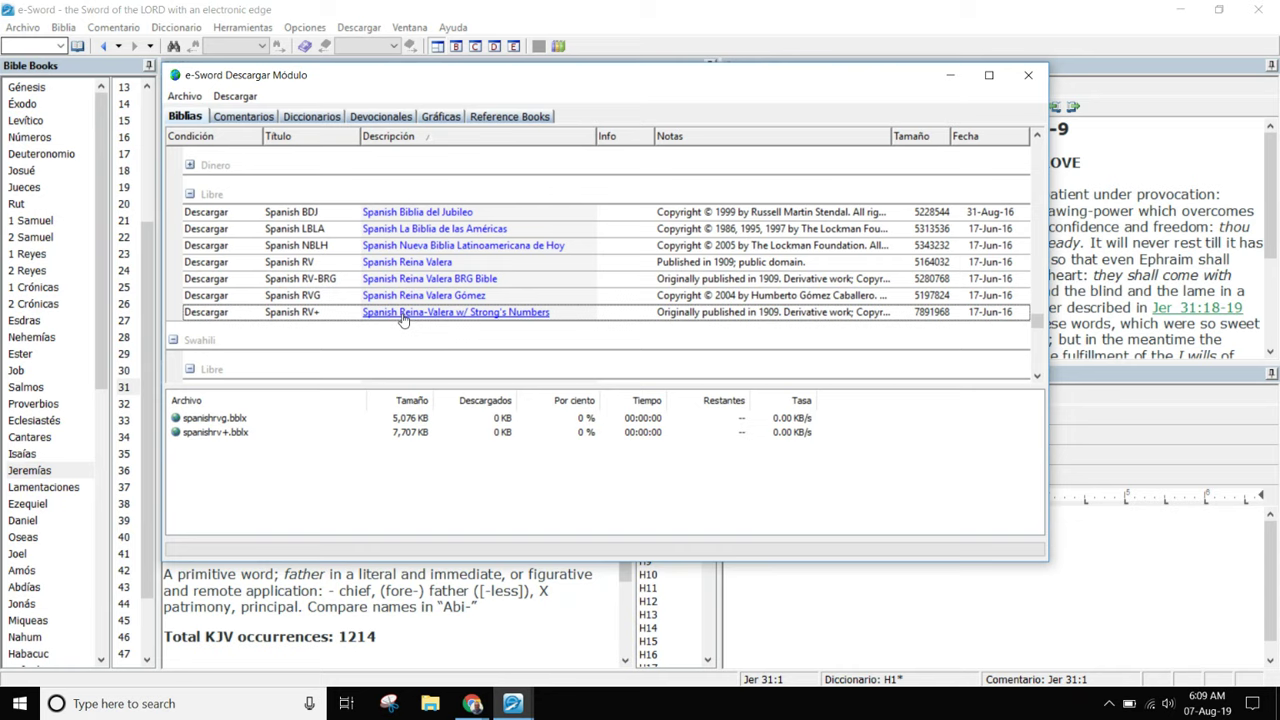
Look through the commentary and dictionary modules offered for download.
click(241, 118)
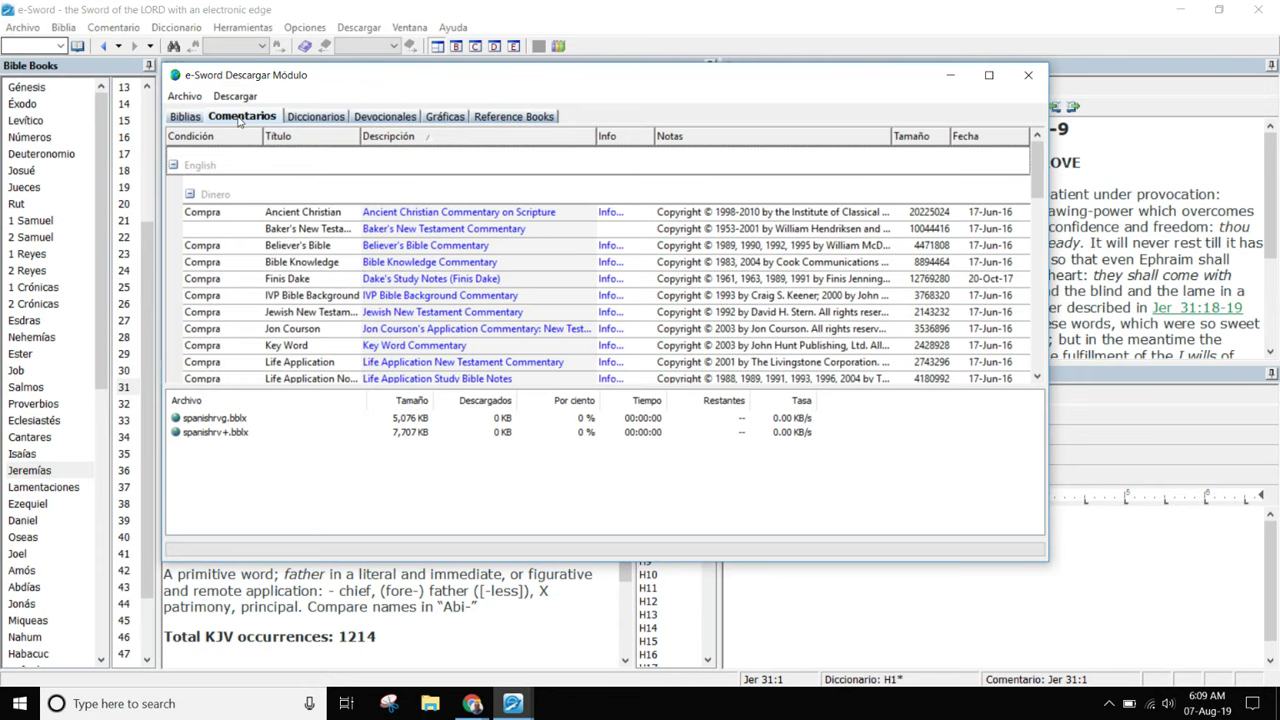
click(306, 118)
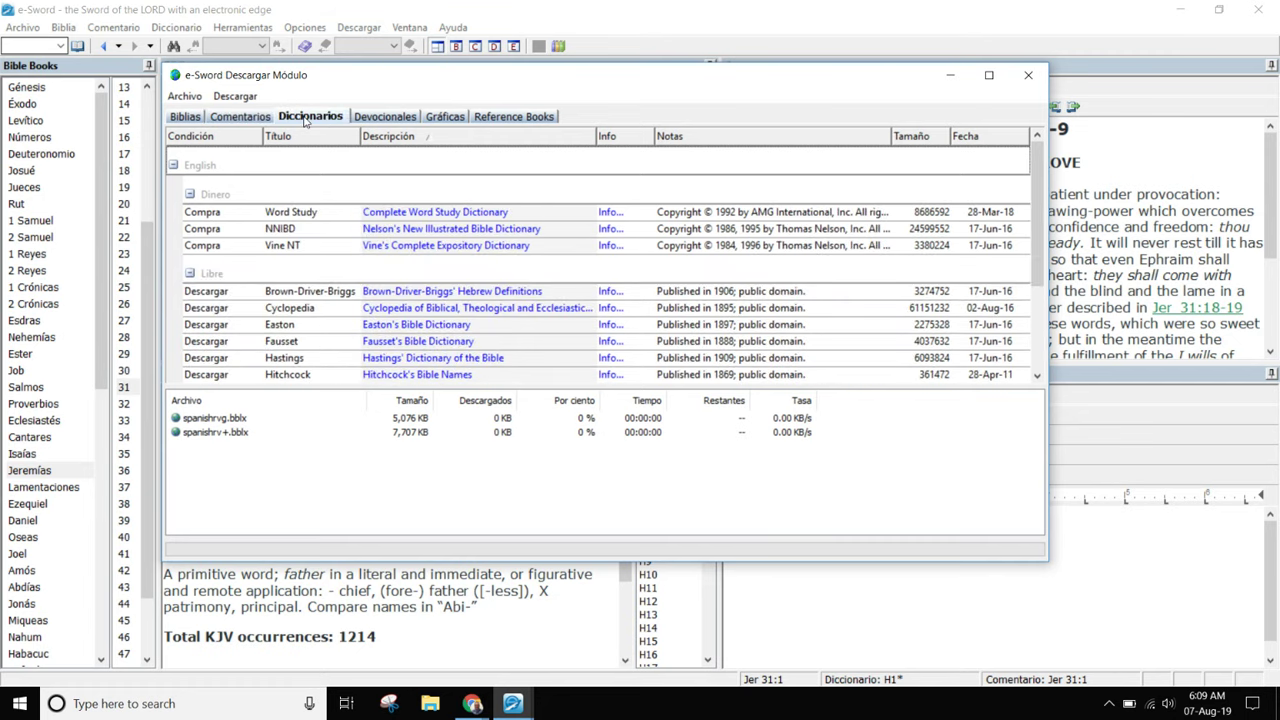
click(173, 166)
click(173, 166)
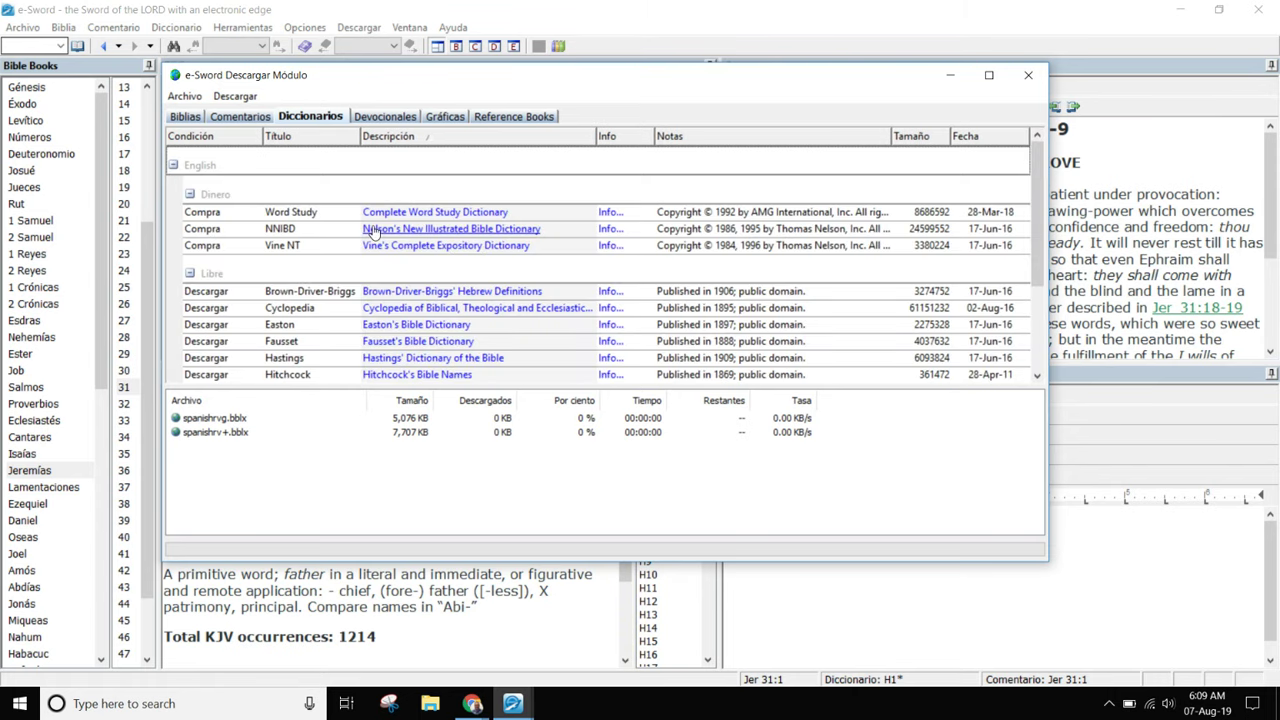
scroll(375, 232, down, 4)
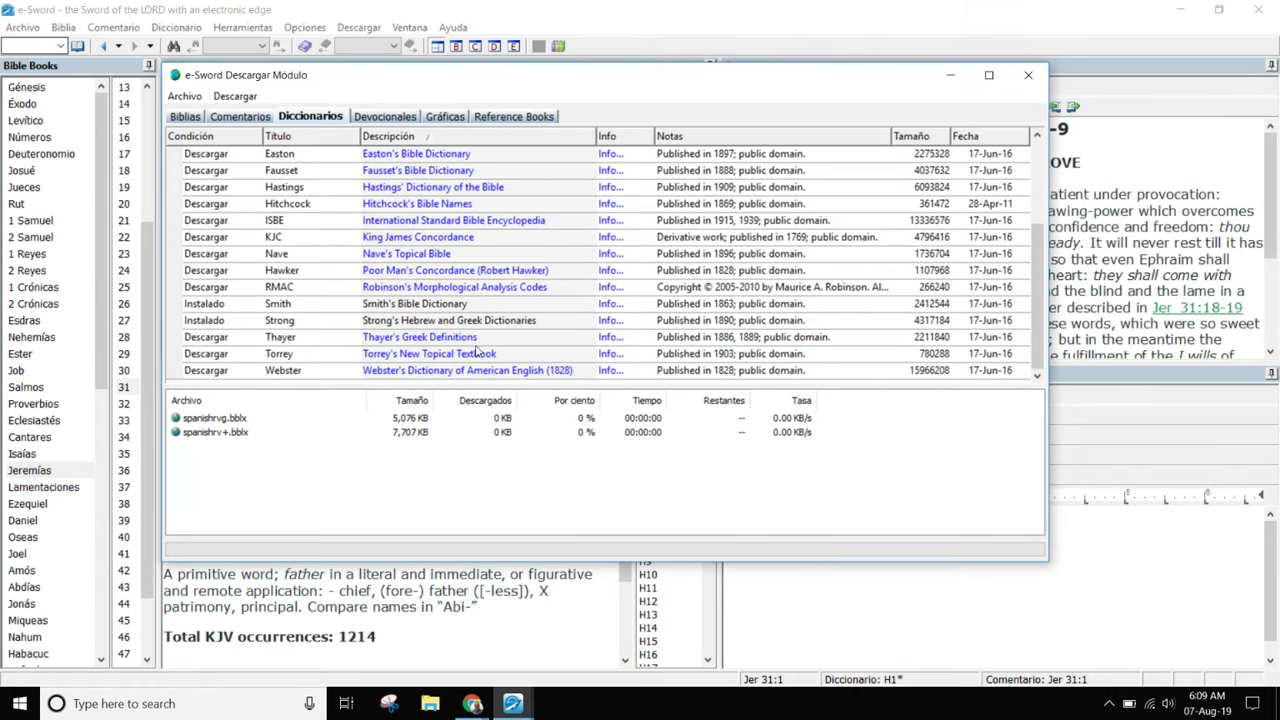
scroll(413, 320, up, 4)
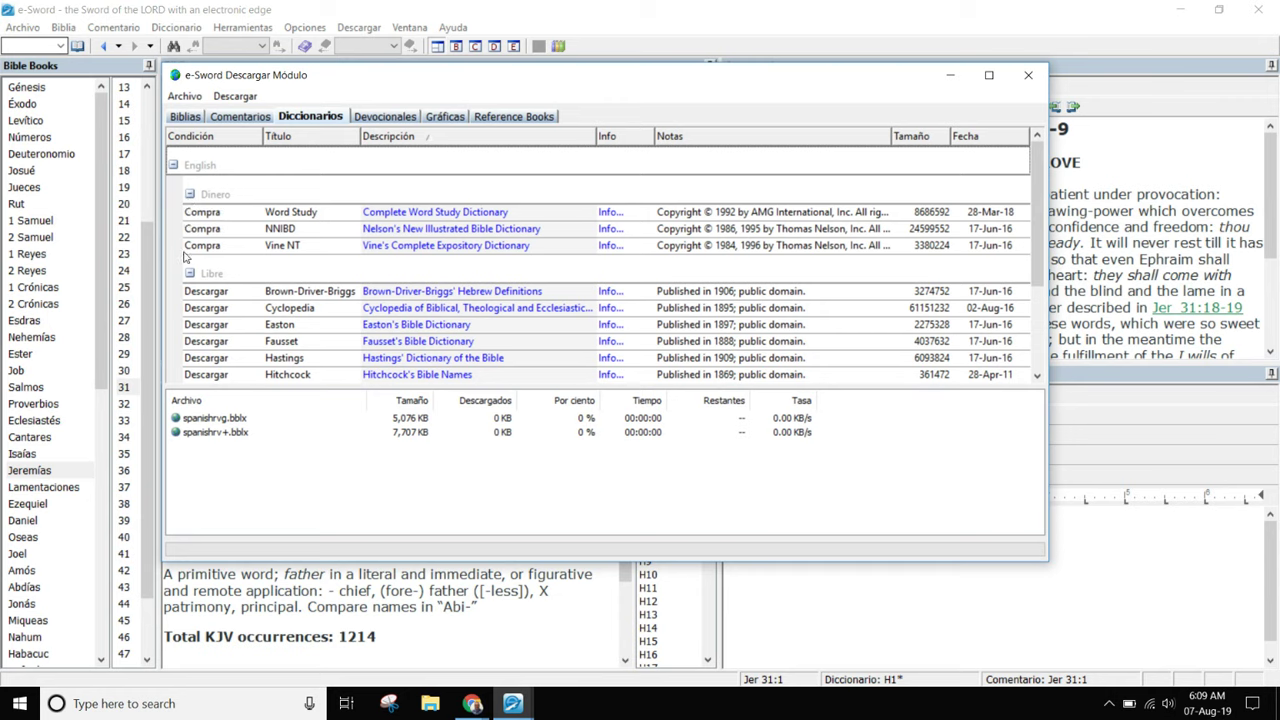
Check the devotional modules, then start downloading the free Classic Bible Maps graphics module.
click(392, 118)
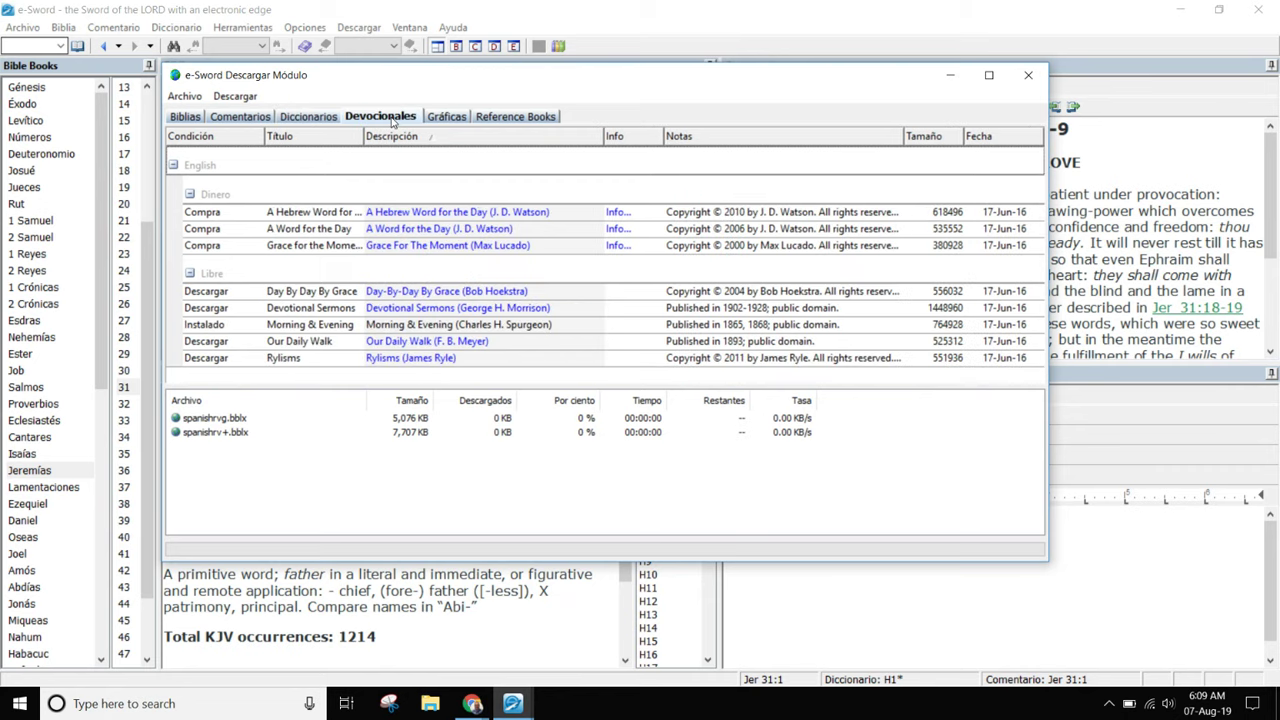
click(448, 118)
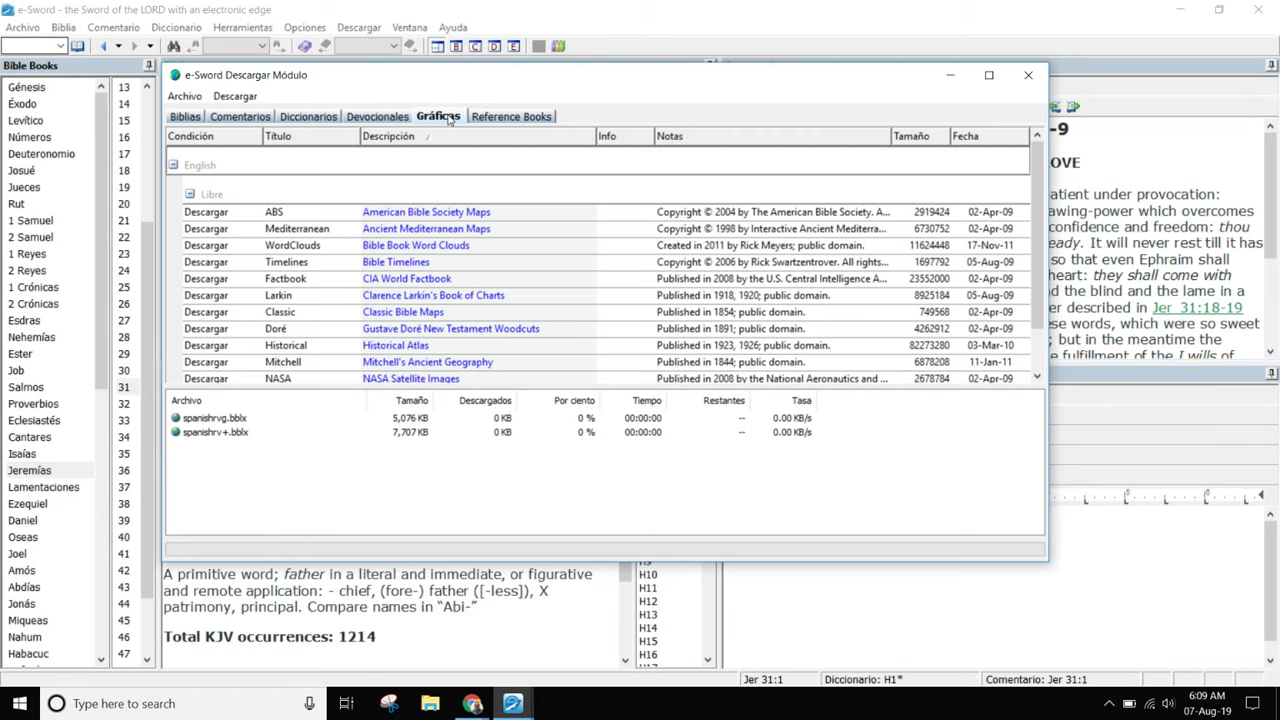
click(420, 316)
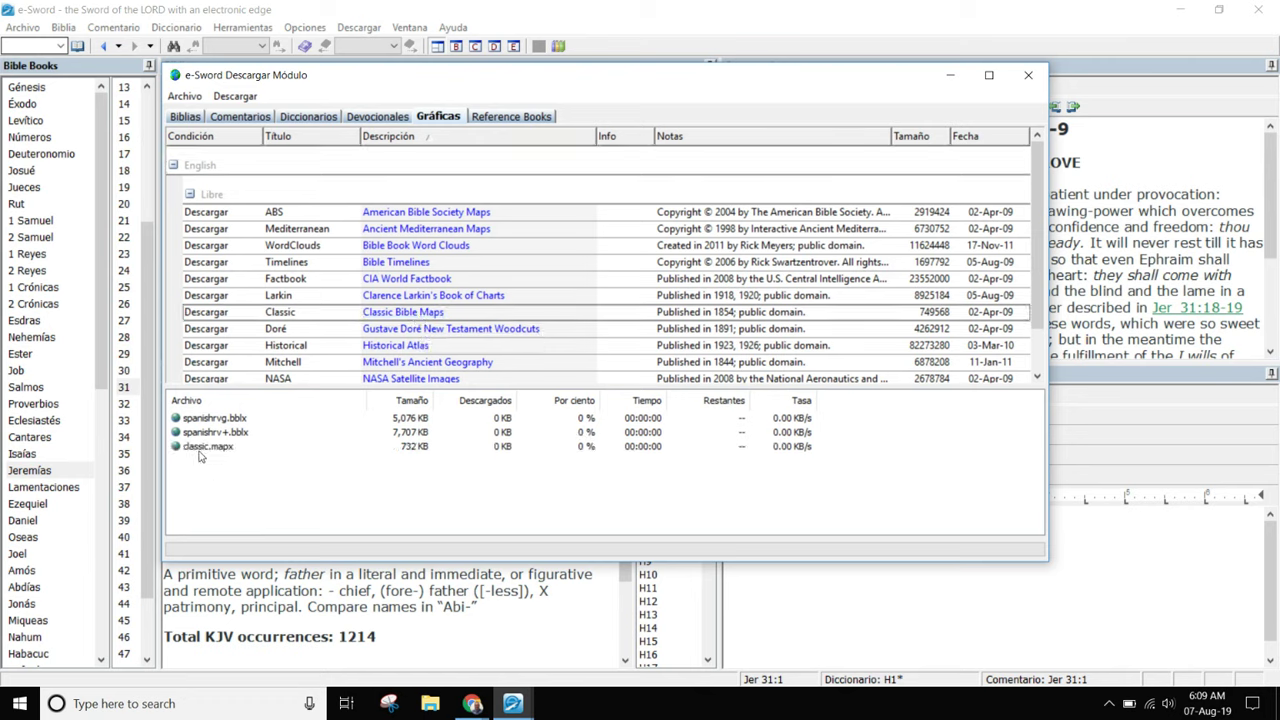
Add the Historical Atlas, NASA Satellite Images and Smith Bible Atlas graphics modules to the download queue.
click(396, 348)
scroll(462, 352, down, 2)
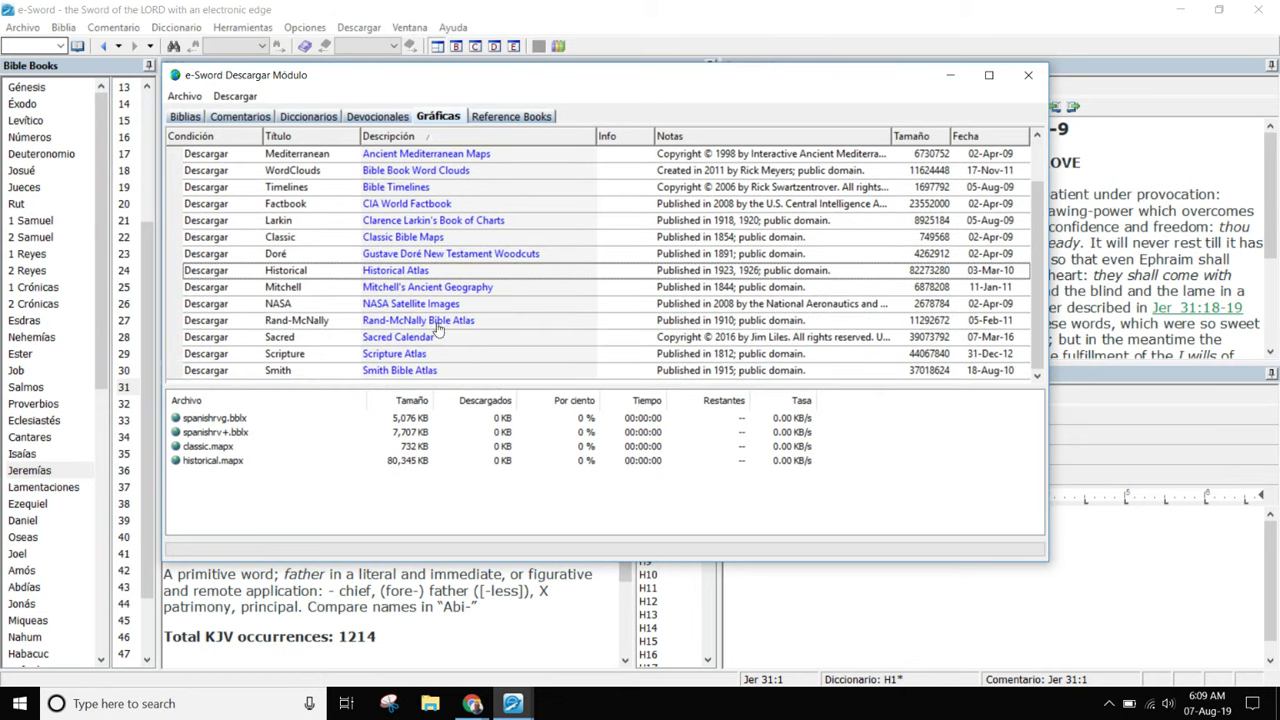
click(428, 308)
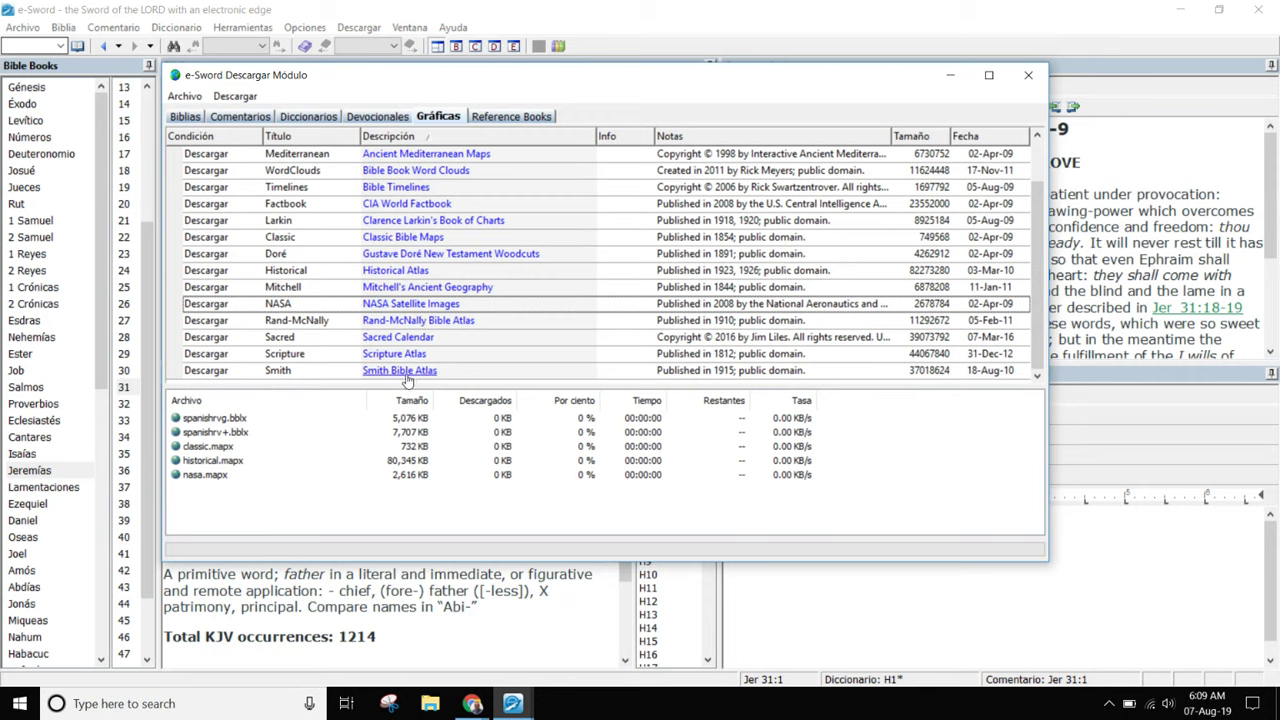
click(405, 371)
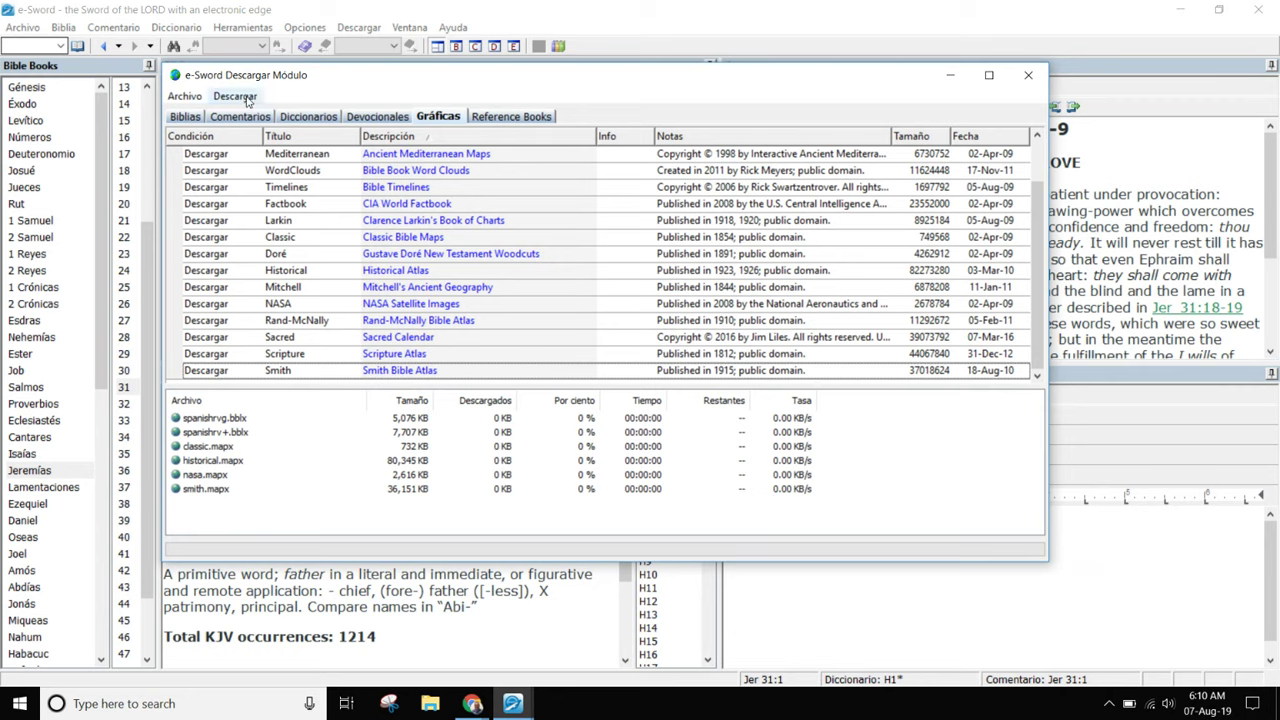
Start downloading all the queued Bible and graphics modules and check the graphics list for their installation status.
click(236, 96)
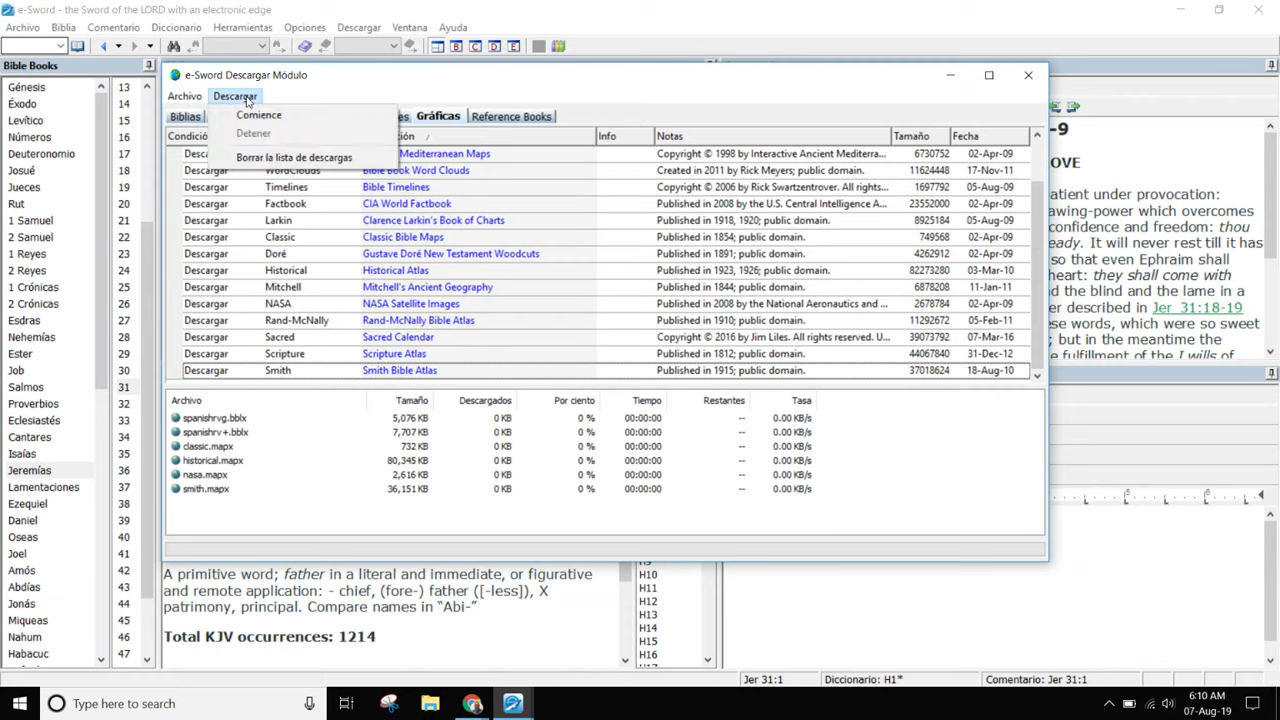
click(303, 117)
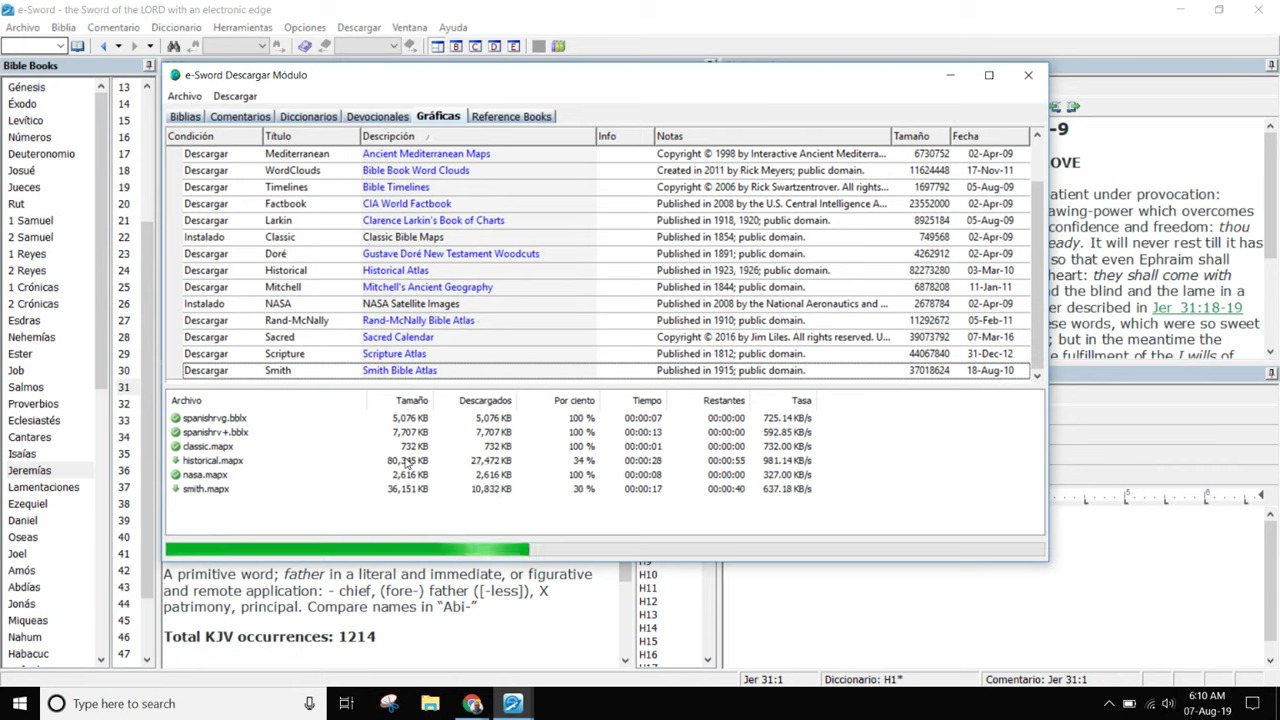
scroll(455, 215, up, 2)
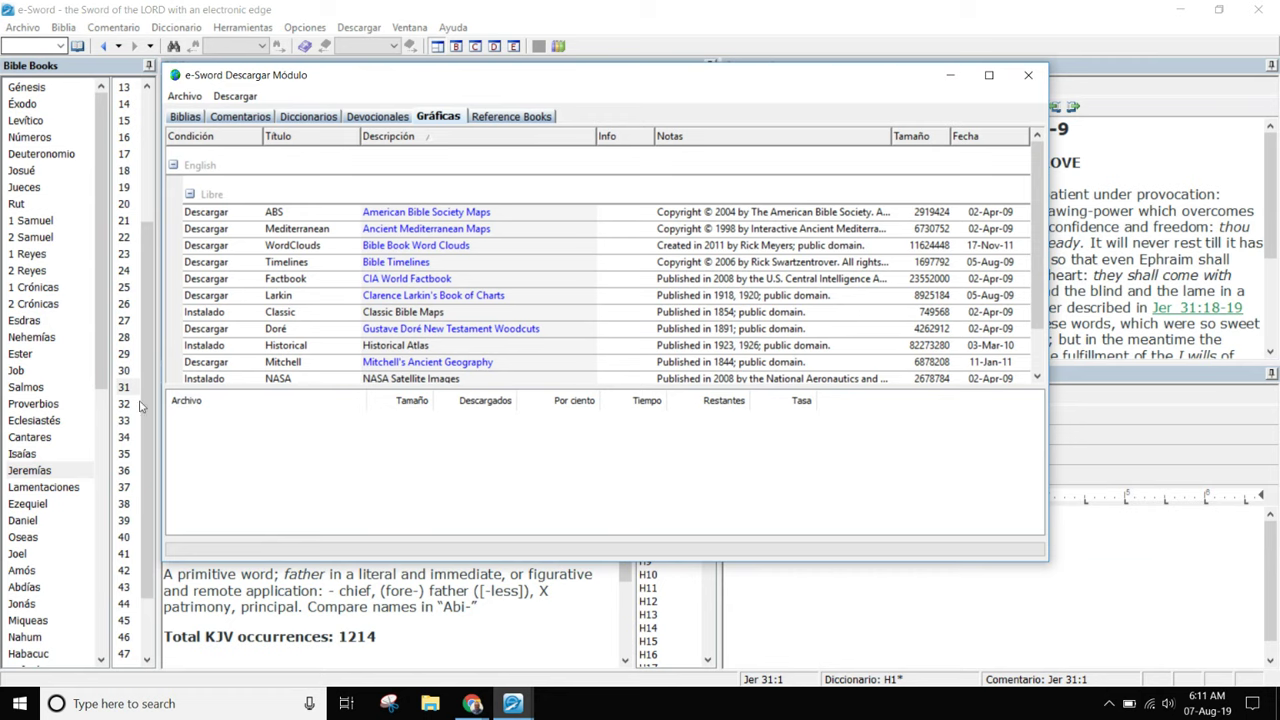
Close the module download window and restart e-Sword to load the new modules.
click(1028, 76)
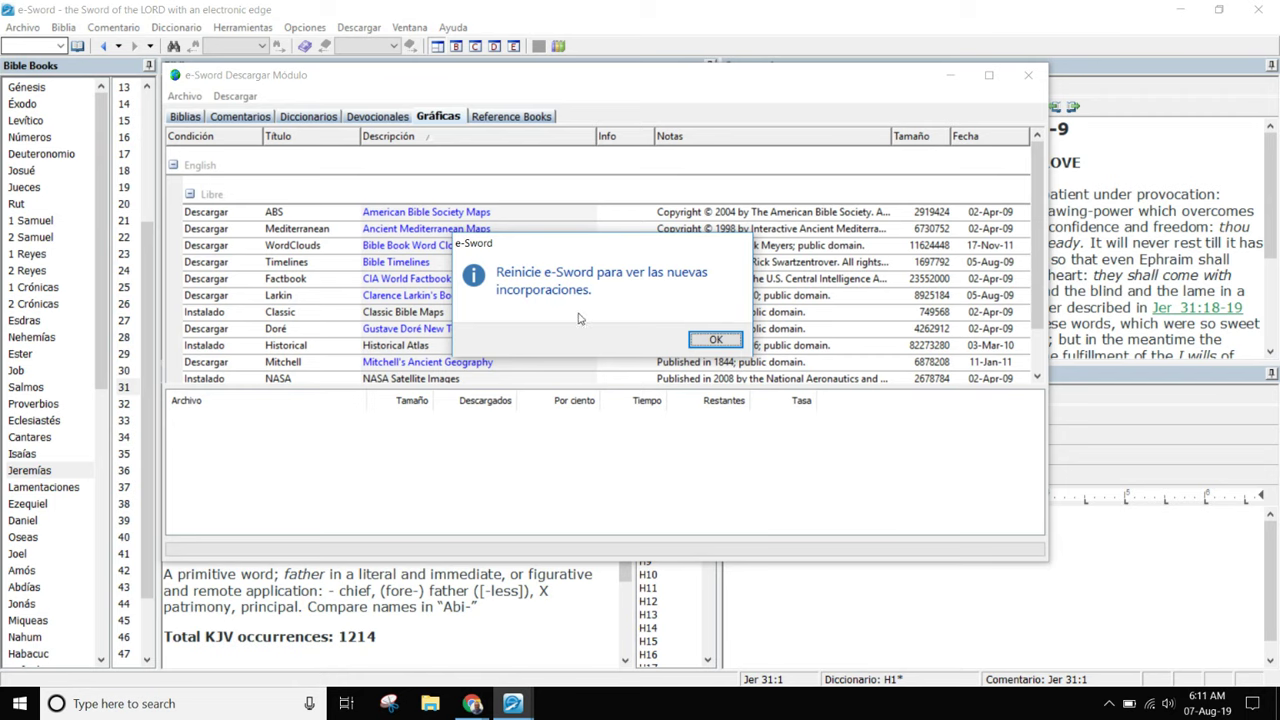
click(716, 341)
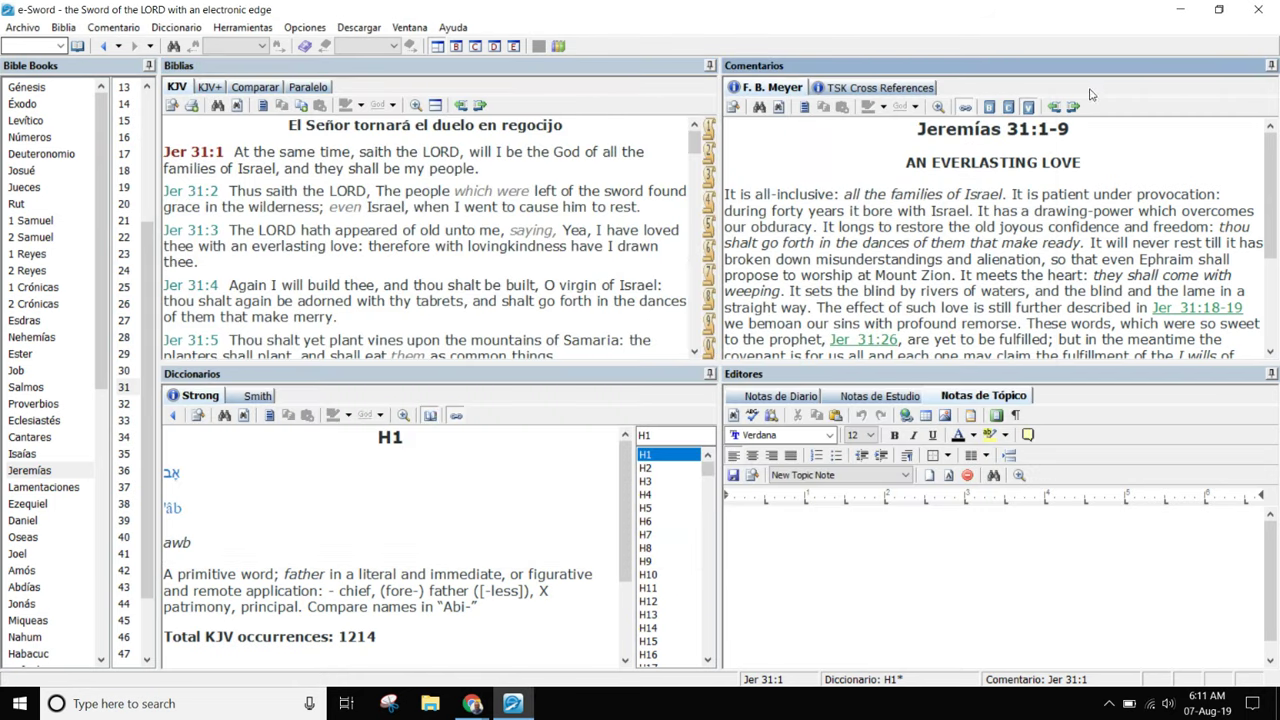
click(22, 27)
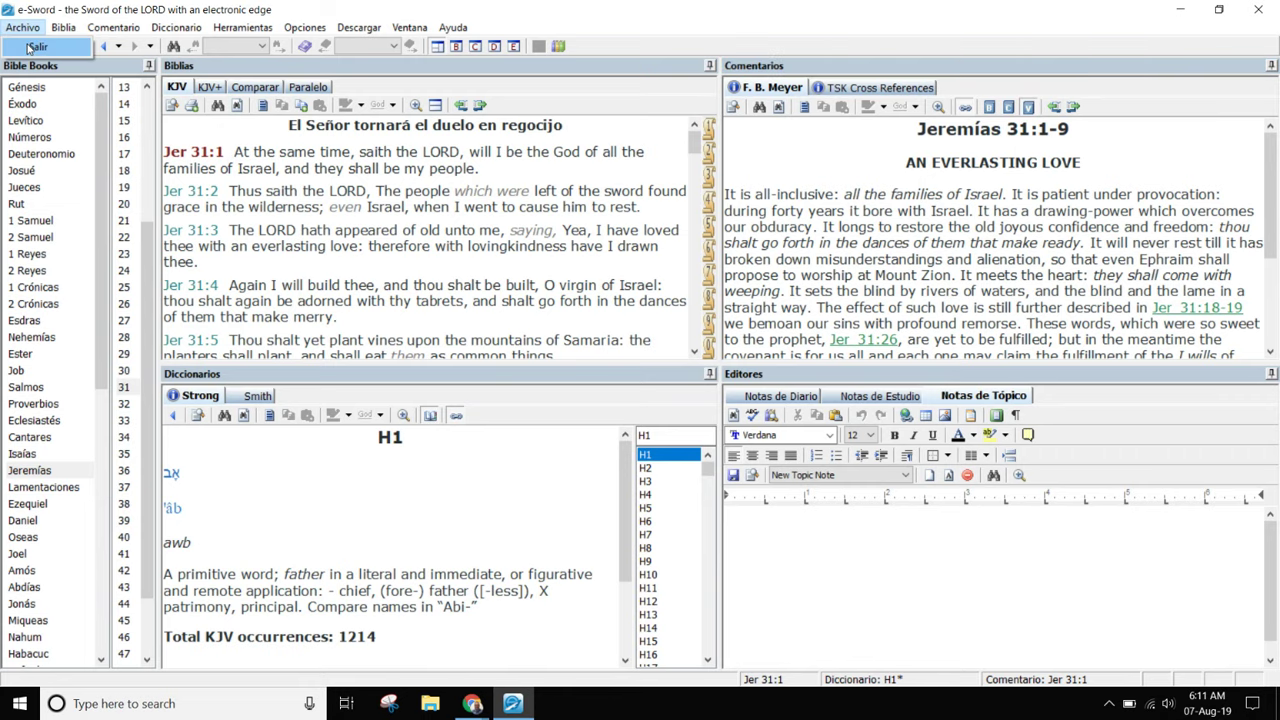
click(32, 47)
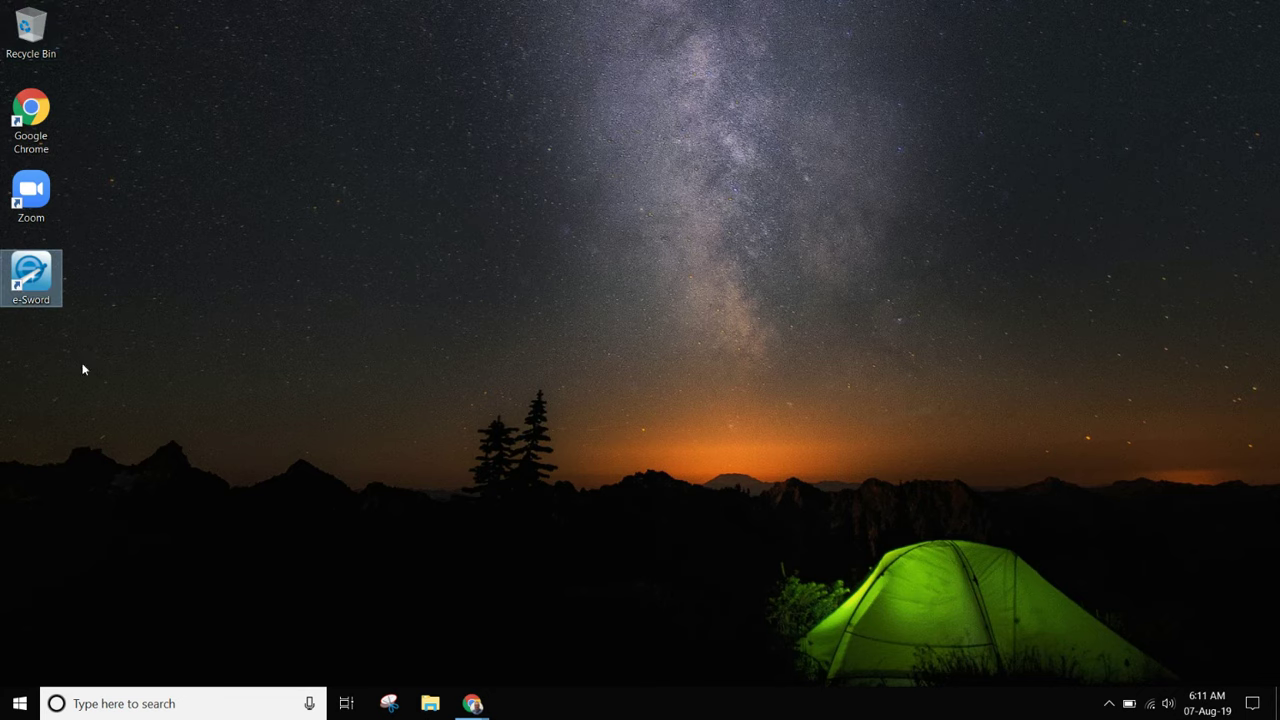
click(44, 285)
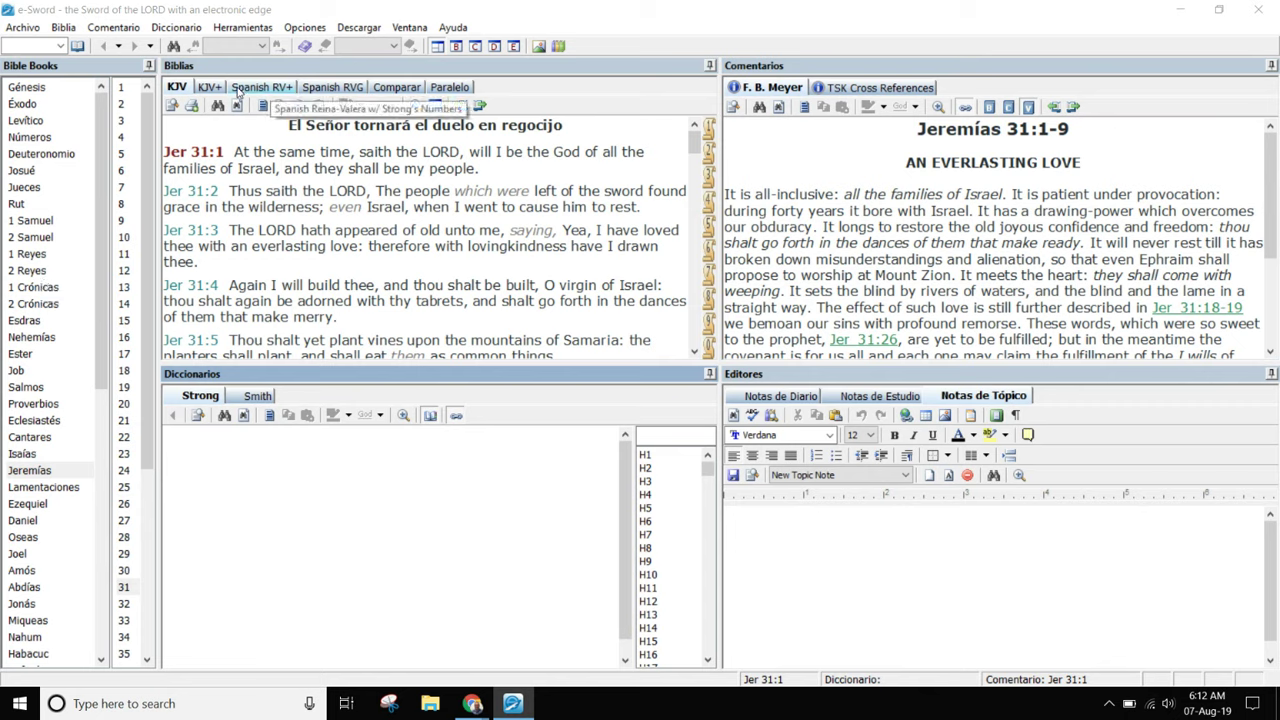
View Jeremiah 31 in the Spanish RV+ and Spanish RVG Bibles, looking up Strong's number H5002 in verse 1.
click(262, 88)
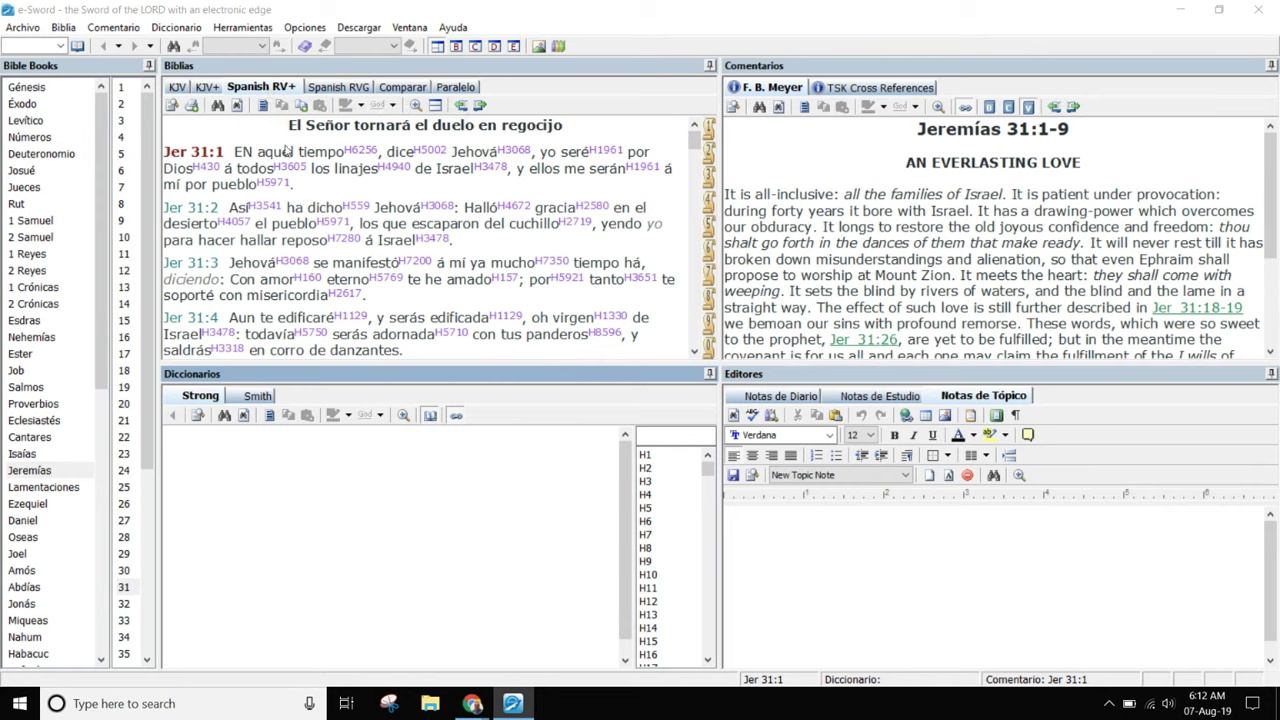
click(439, 153)
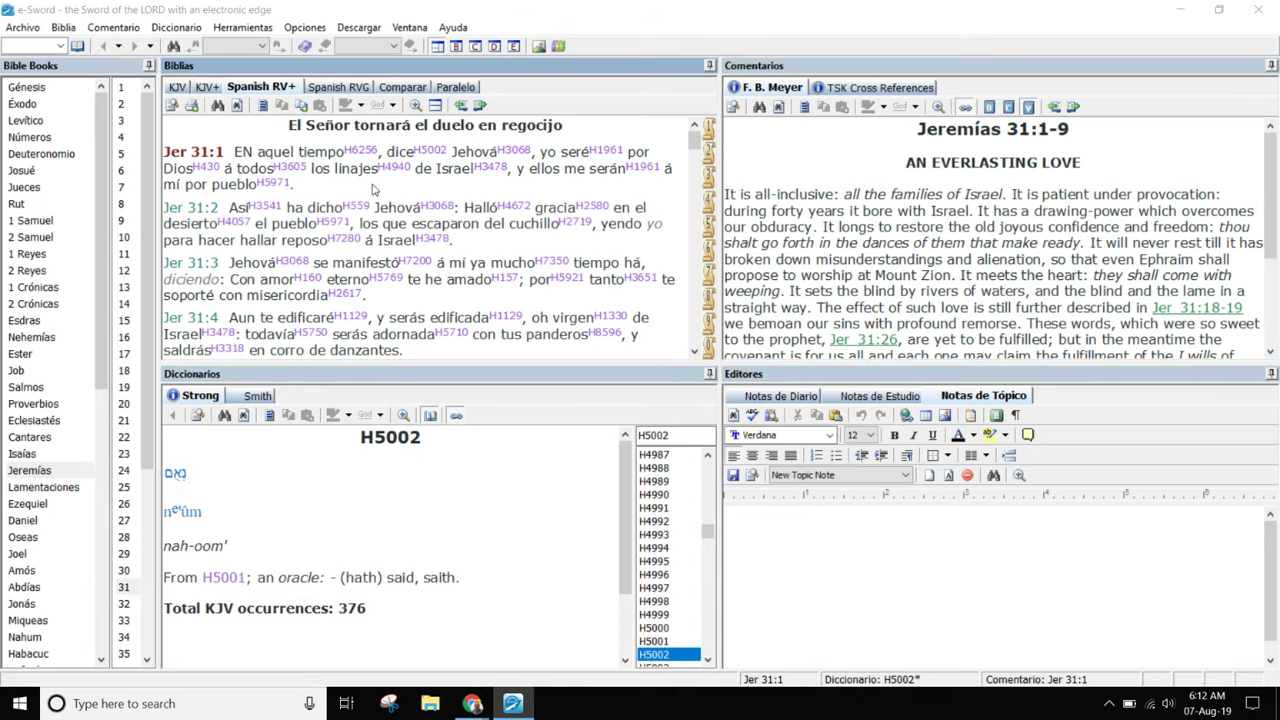
click(340, 87)
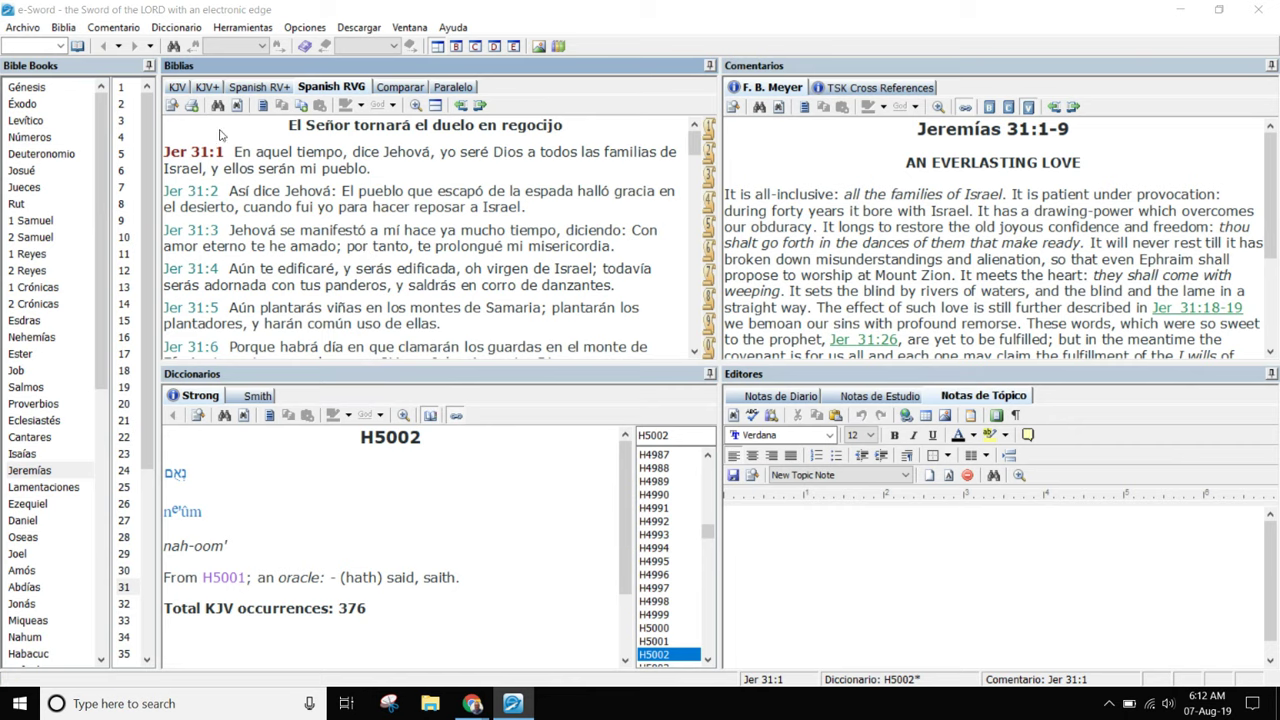
click(246, 34)
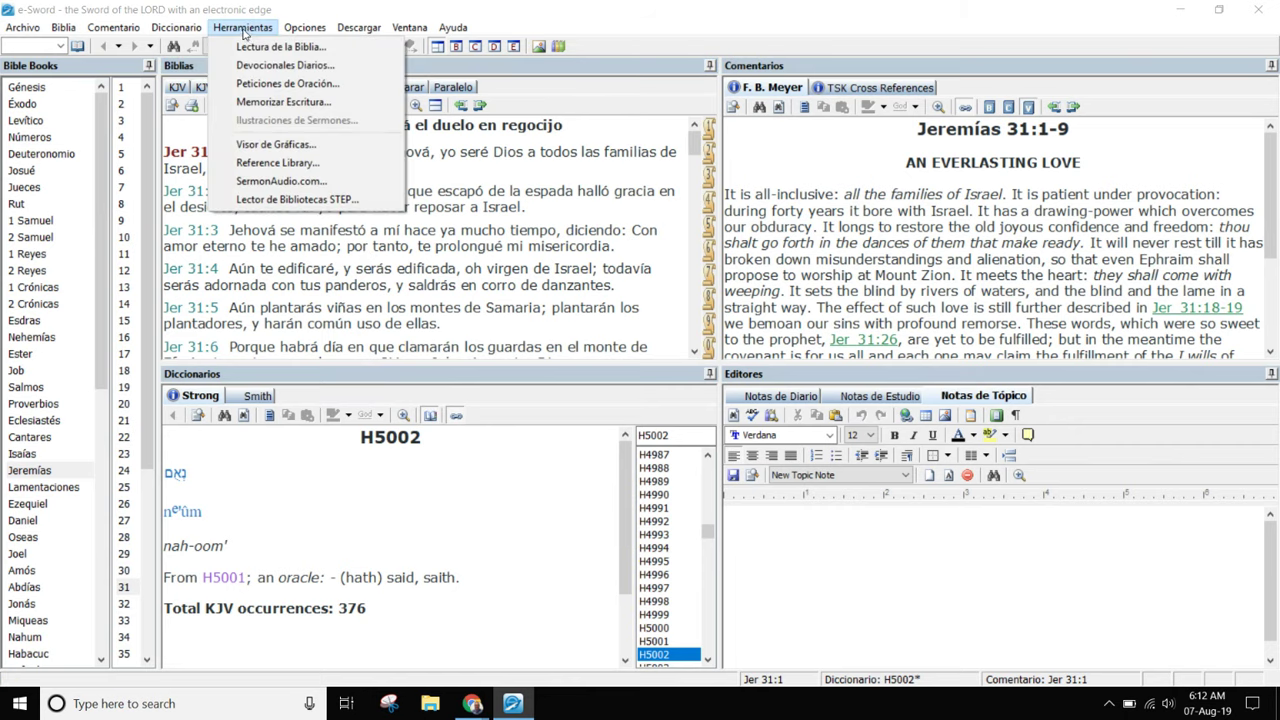
mouse_move(175, 30)
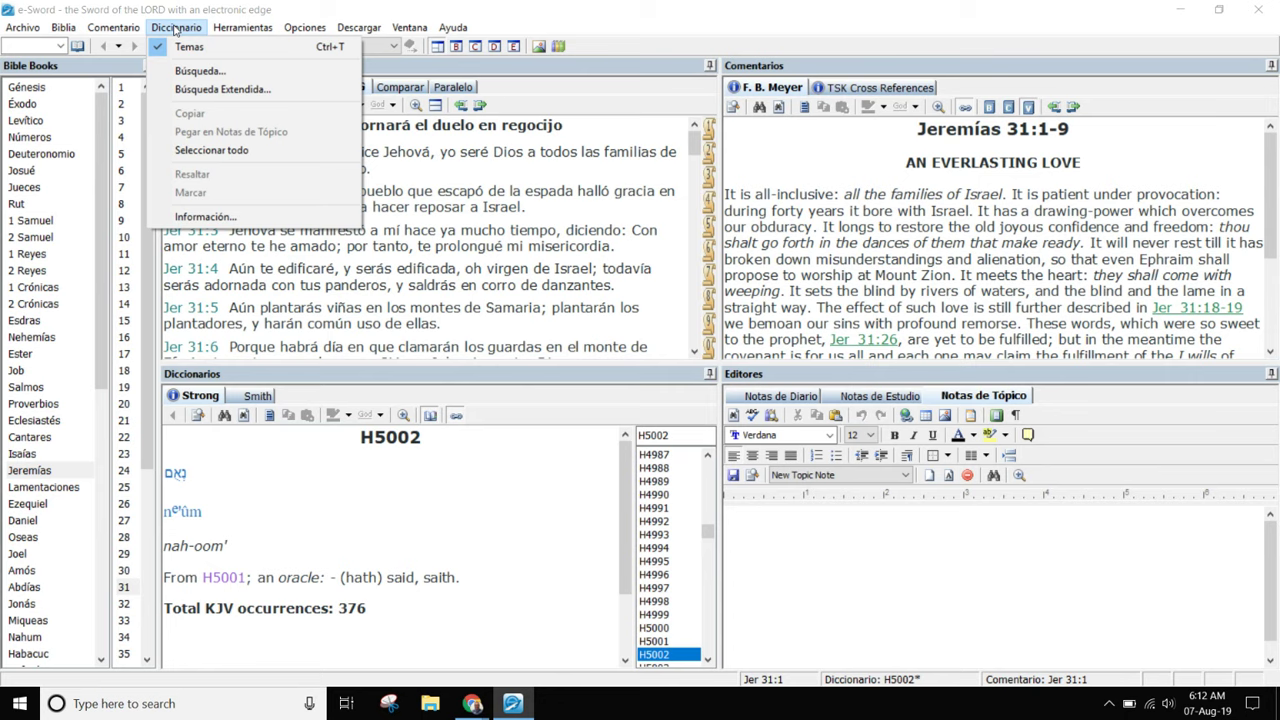
mouse_move(324, 29)
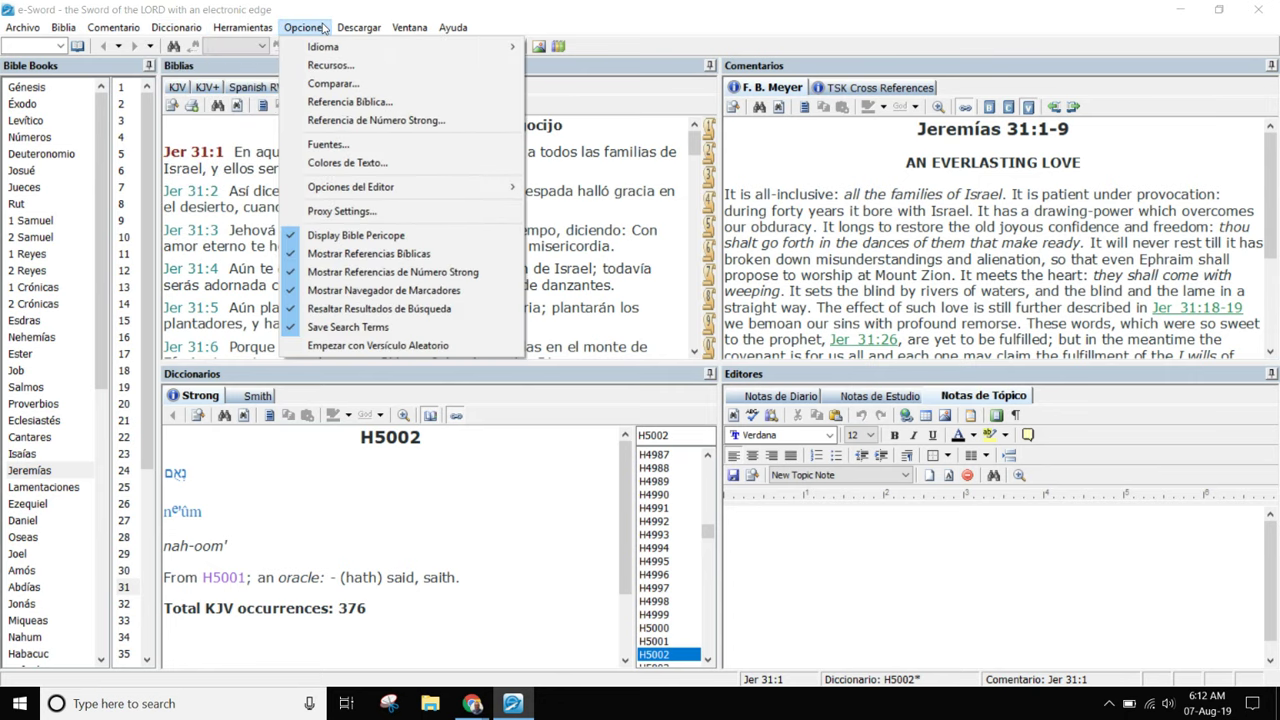
mouse_move(409, 30)
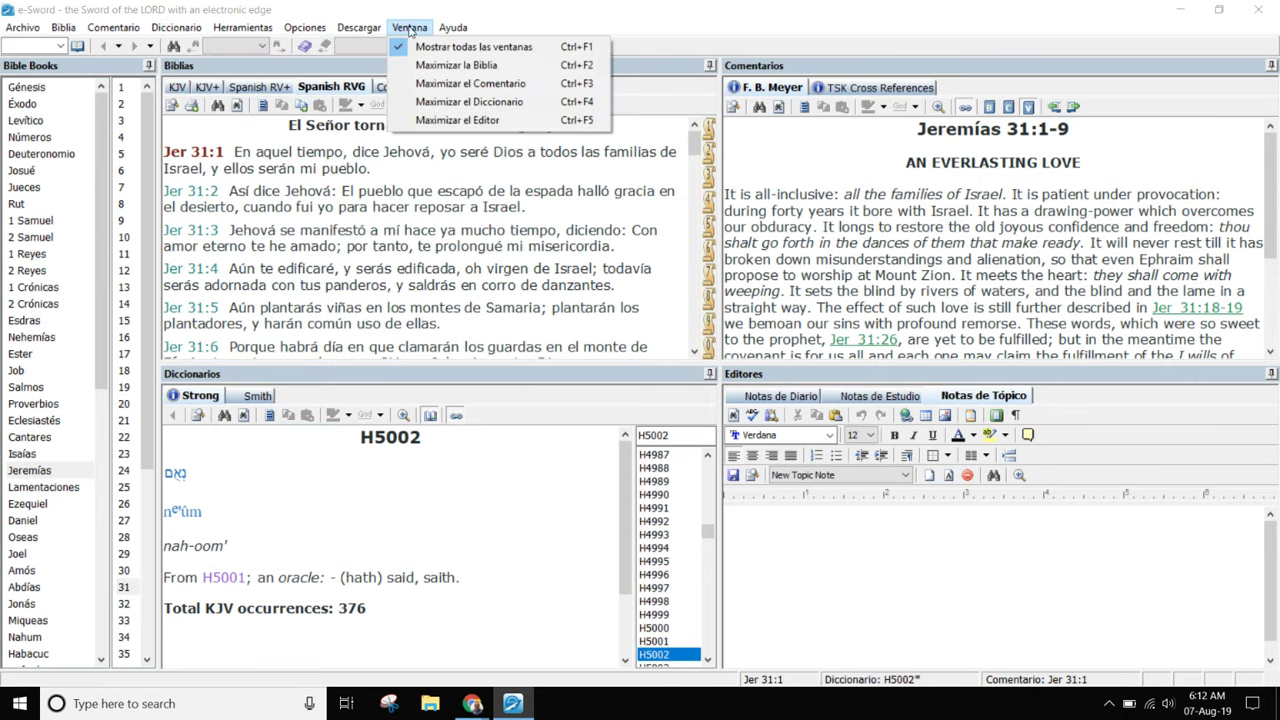
click(253, 208)
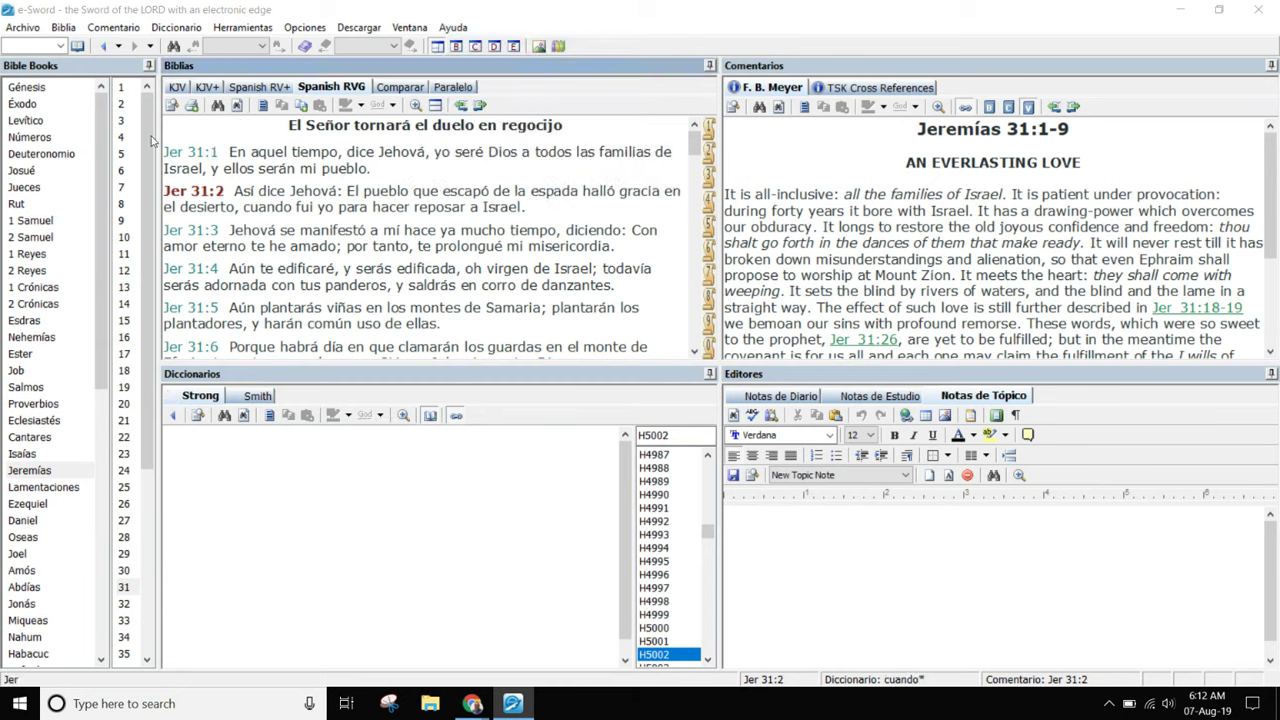
click(80, 30)
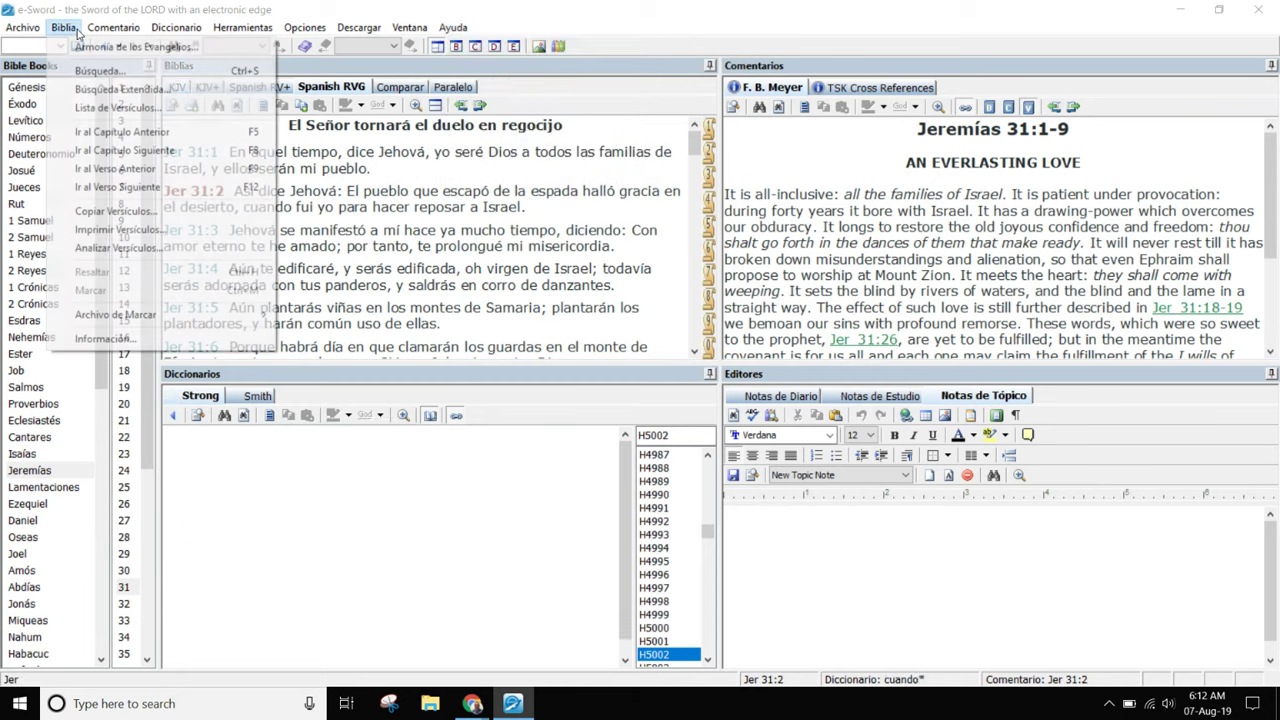
click(82, 30)
click(112, 30)
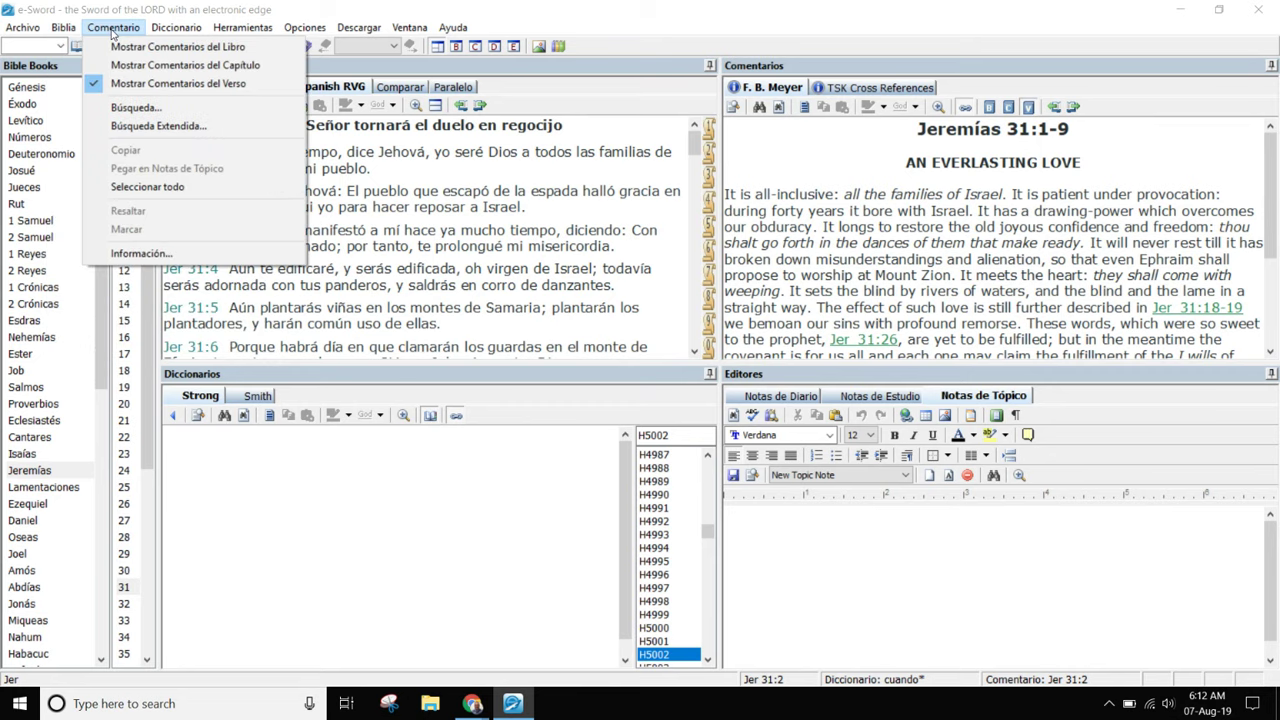
click(168, 30)
Open the graphics viewer and look through the Historical, NASA, Smith and Classic map collections.
click(240, 30)
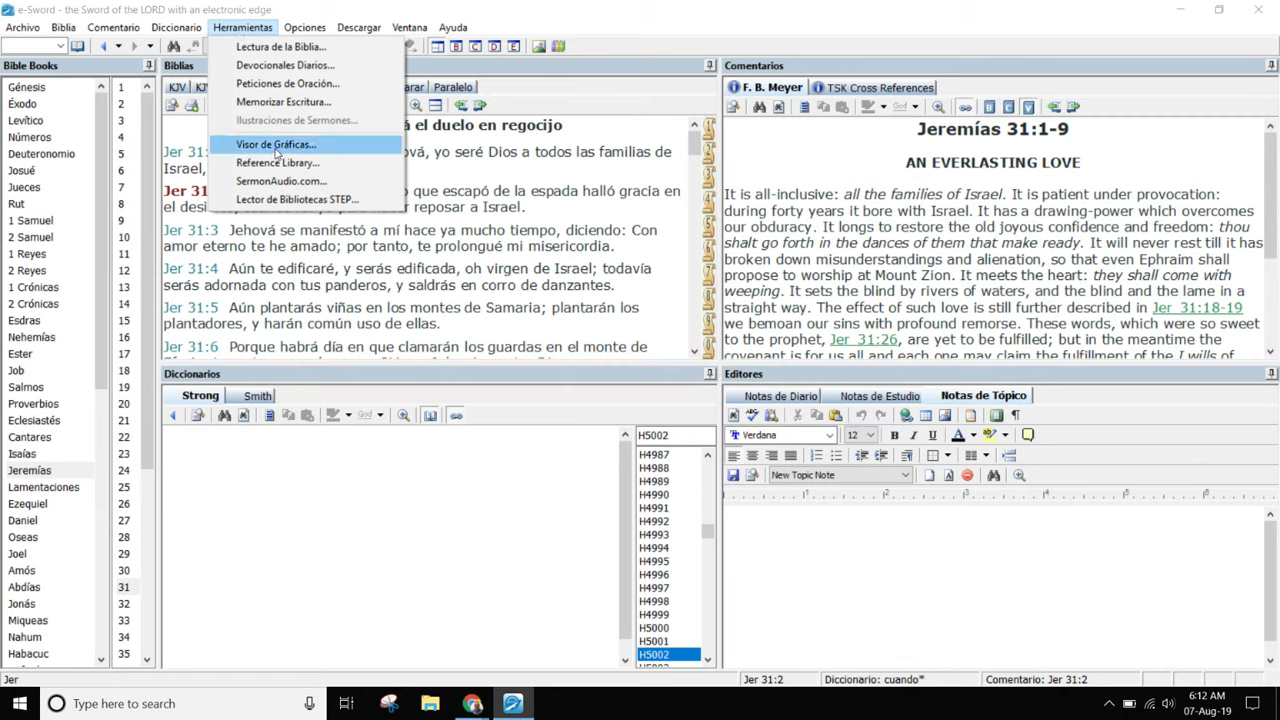
click(285, 148)
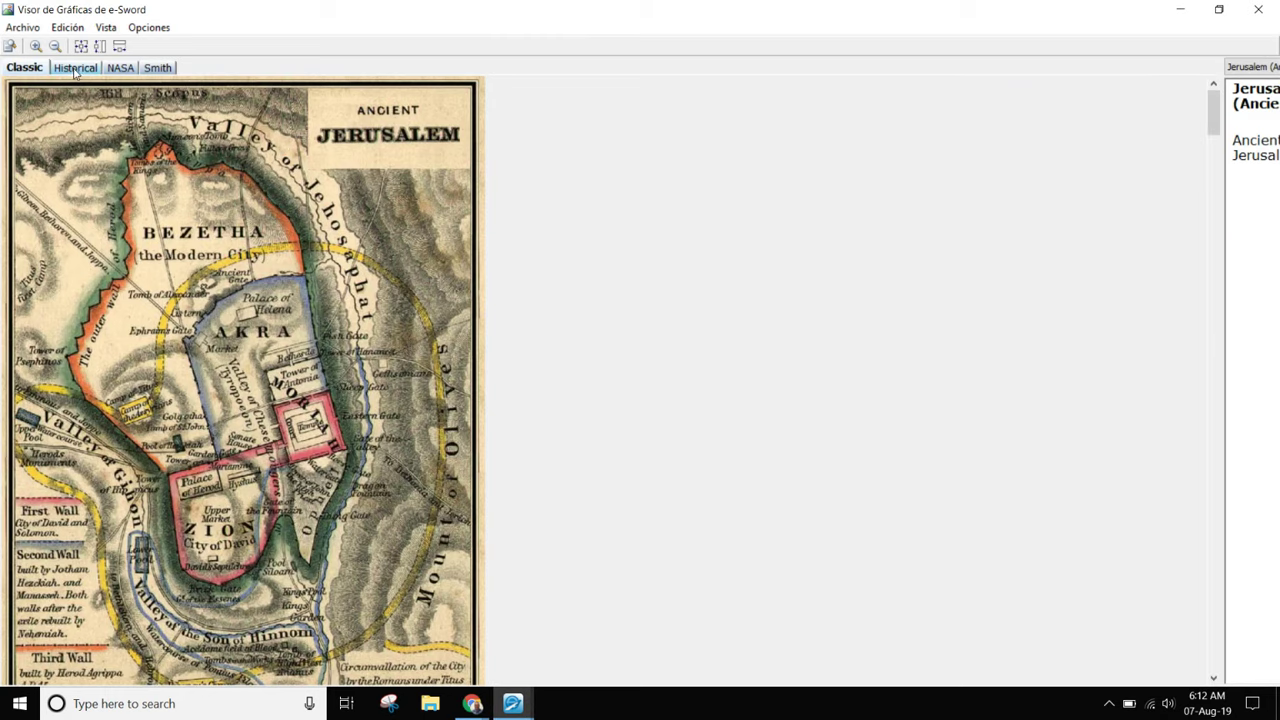
click(74, 68)
click(128, 68)
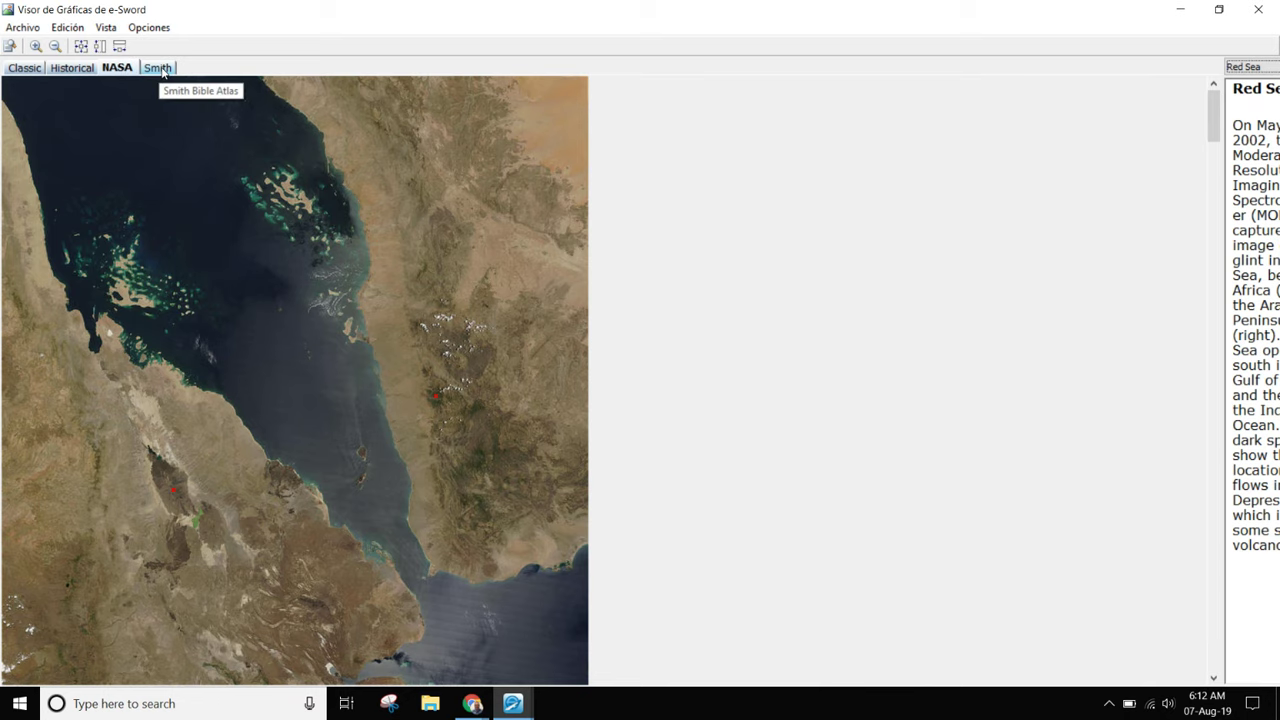
click(162, 70)
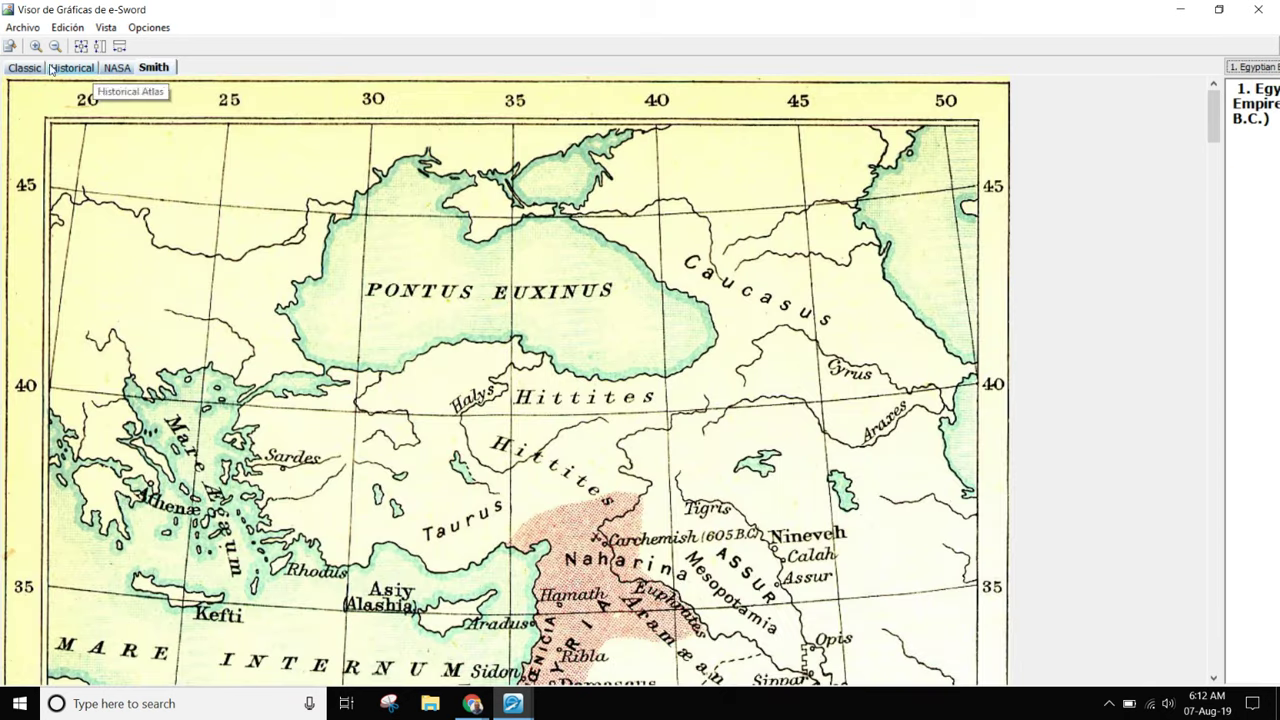
click(31, 68)
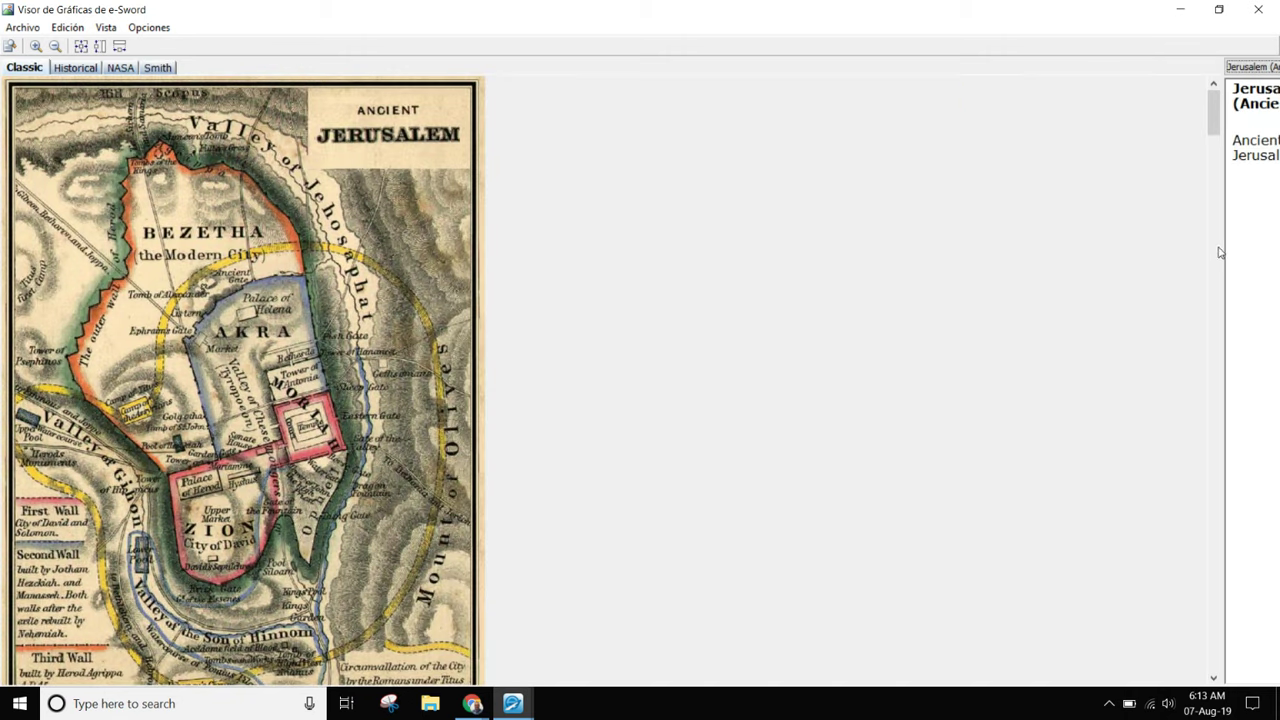
Widen the map description area and view the Jerusalem (Modern), Palestine and World maps of the Classic collection.
drag(1223, 268, 837, 293)
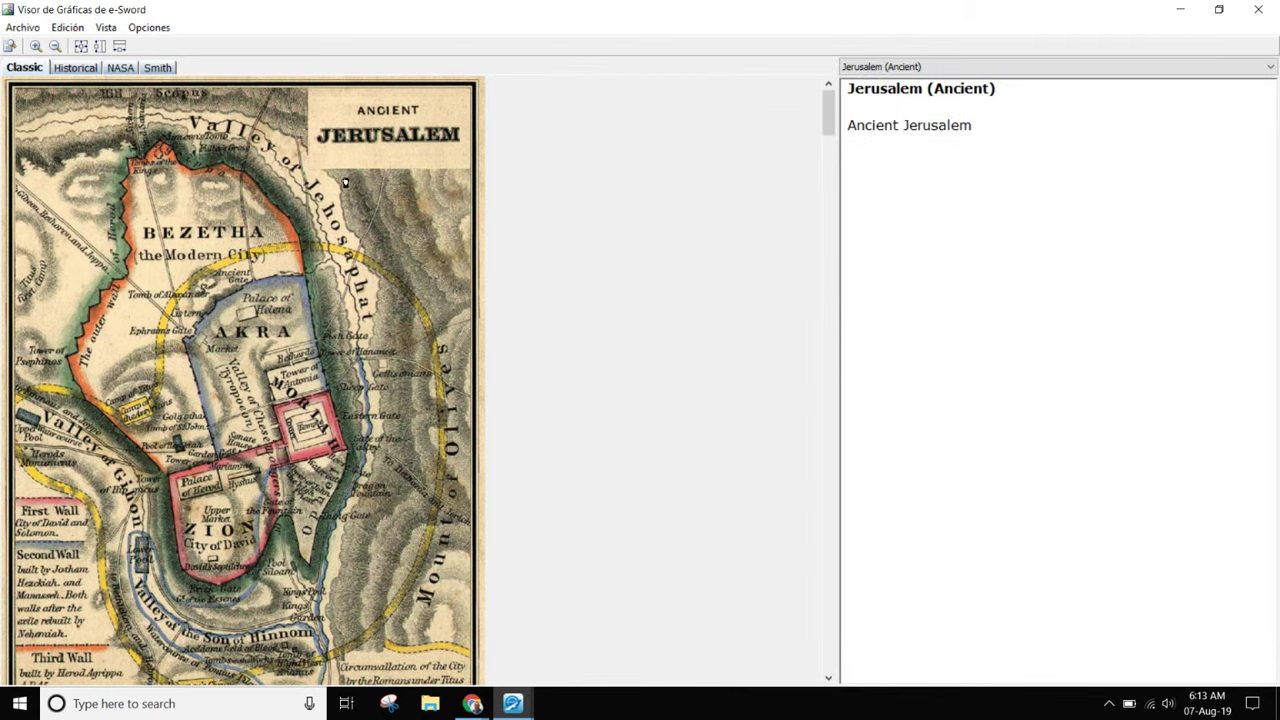
click(990, 68)
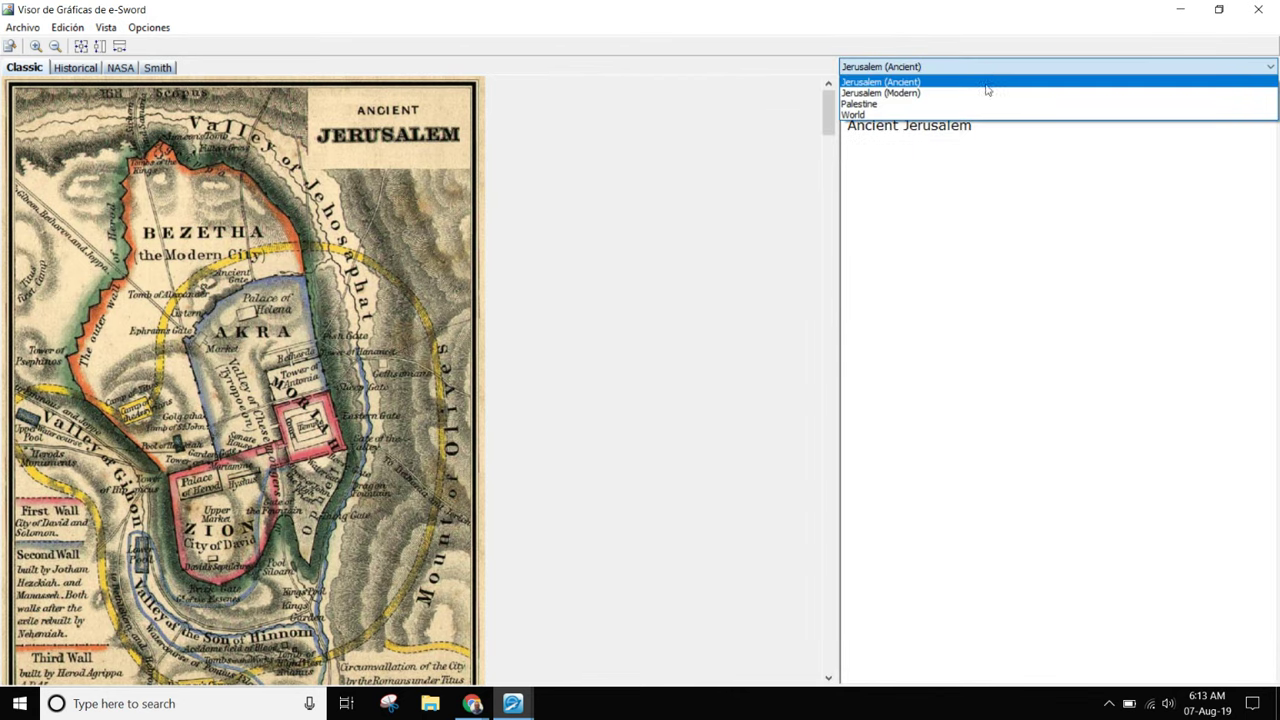
click(946, 92)
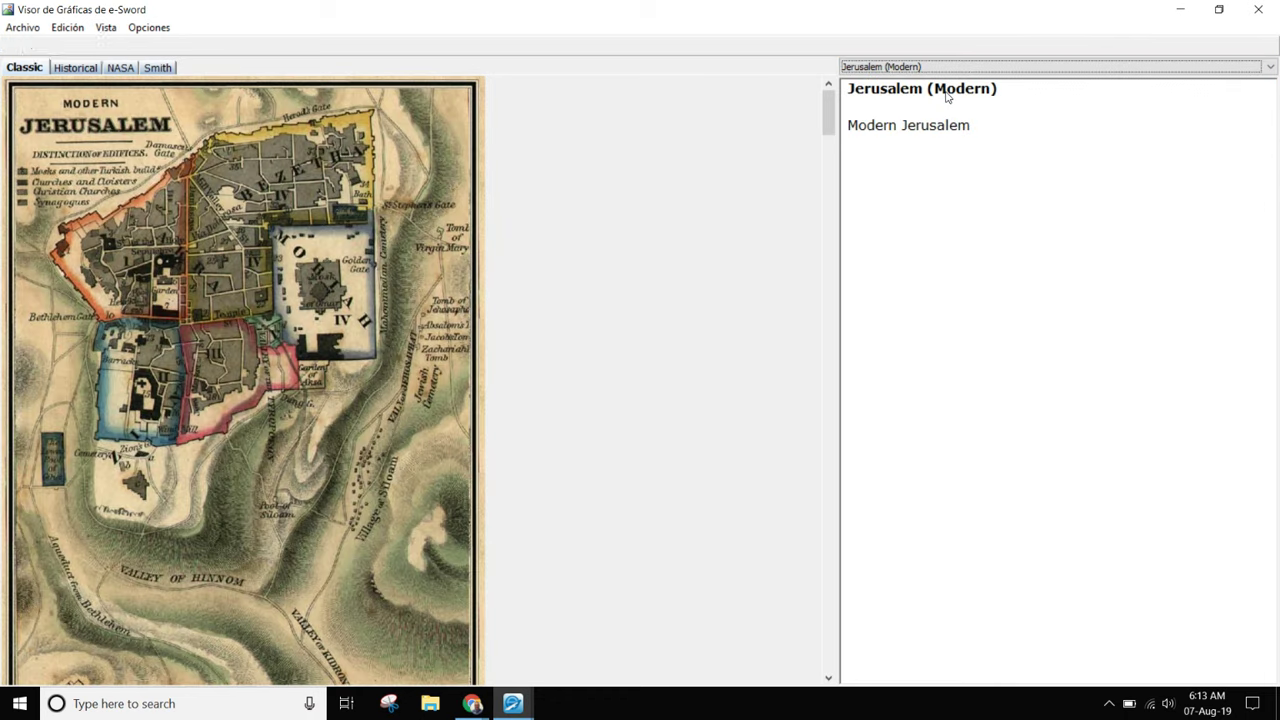
click(950, 69)
click(943, 103)
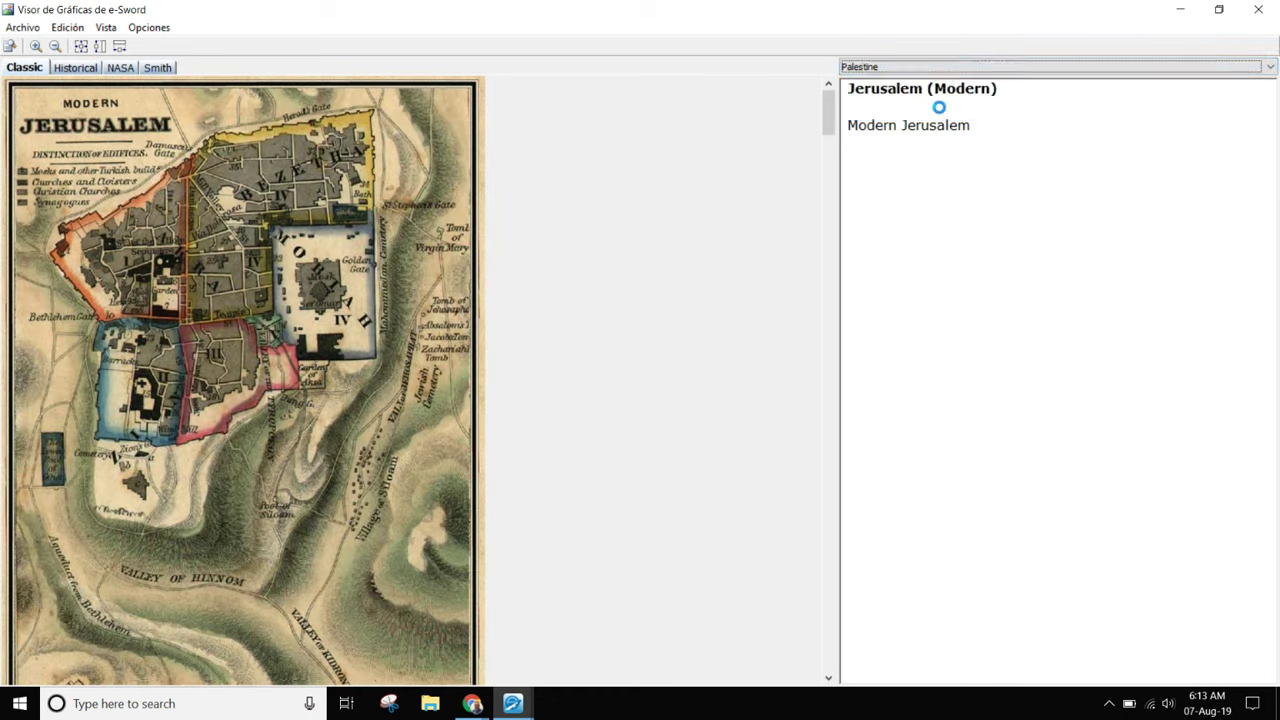
click(948, 66)
click(942, 114)
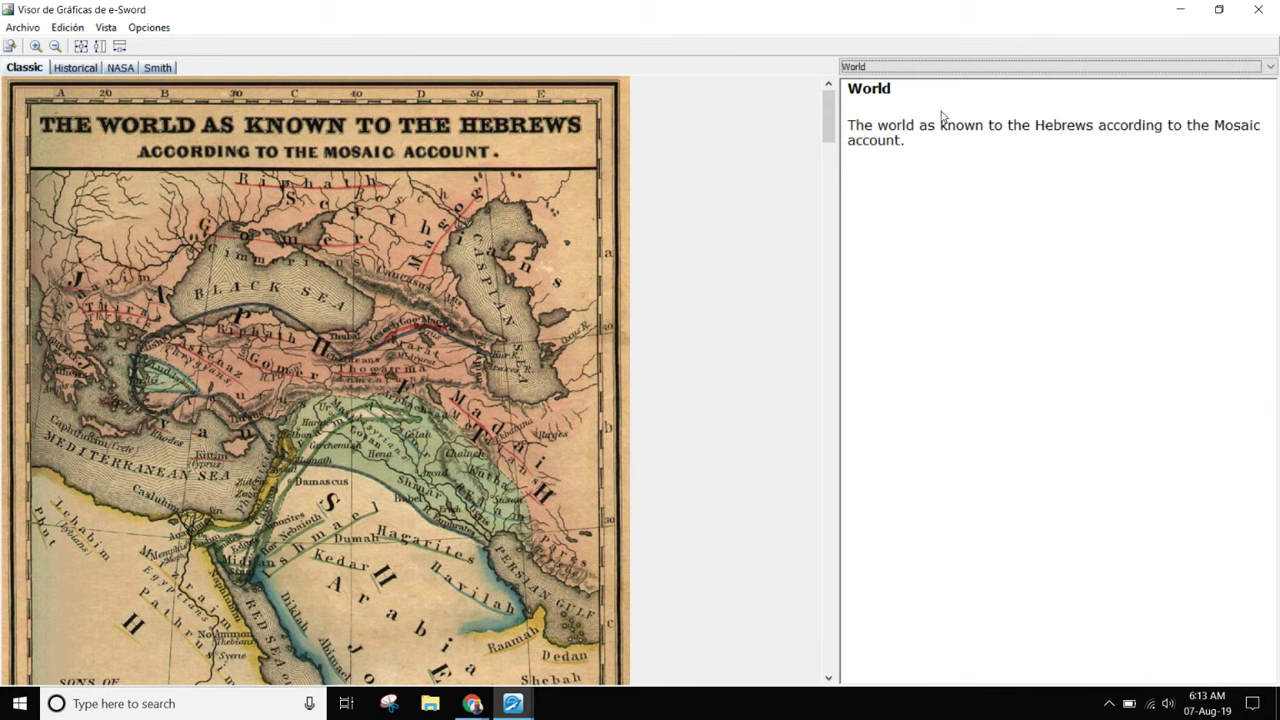
View the satellite image of The Nile in the NASA collection.
click(118, 67)
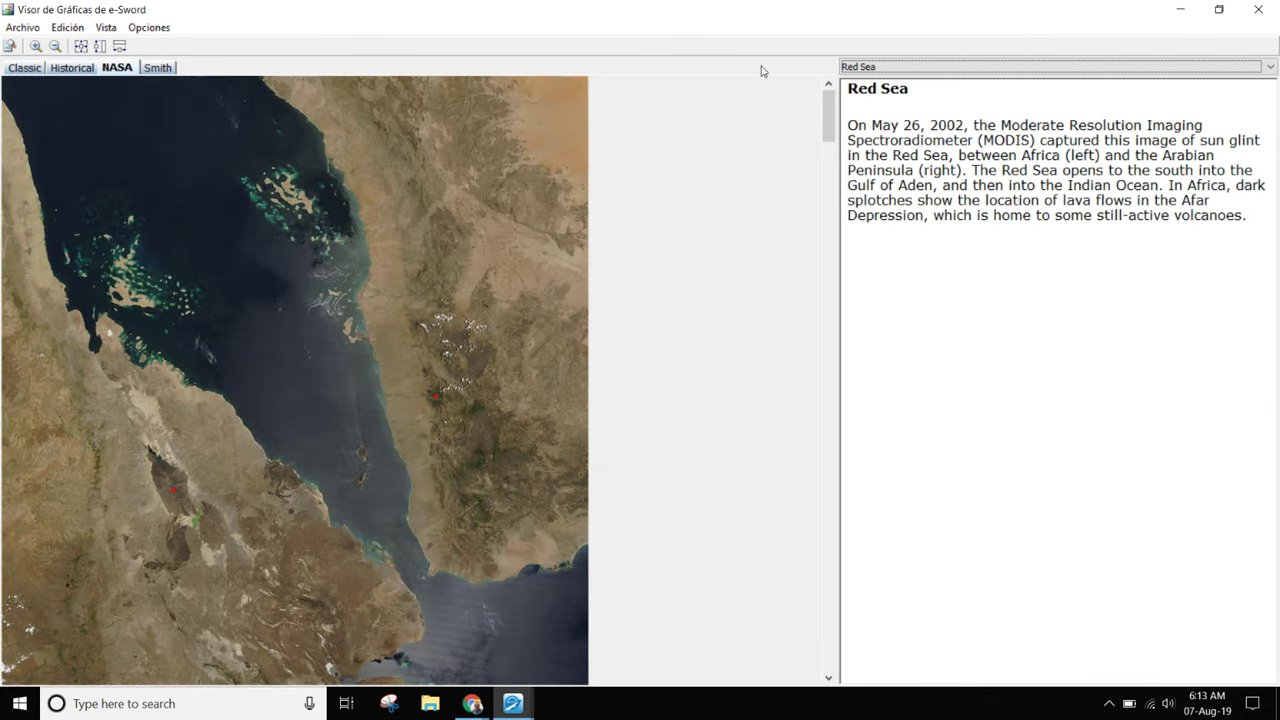
click(923, 67)
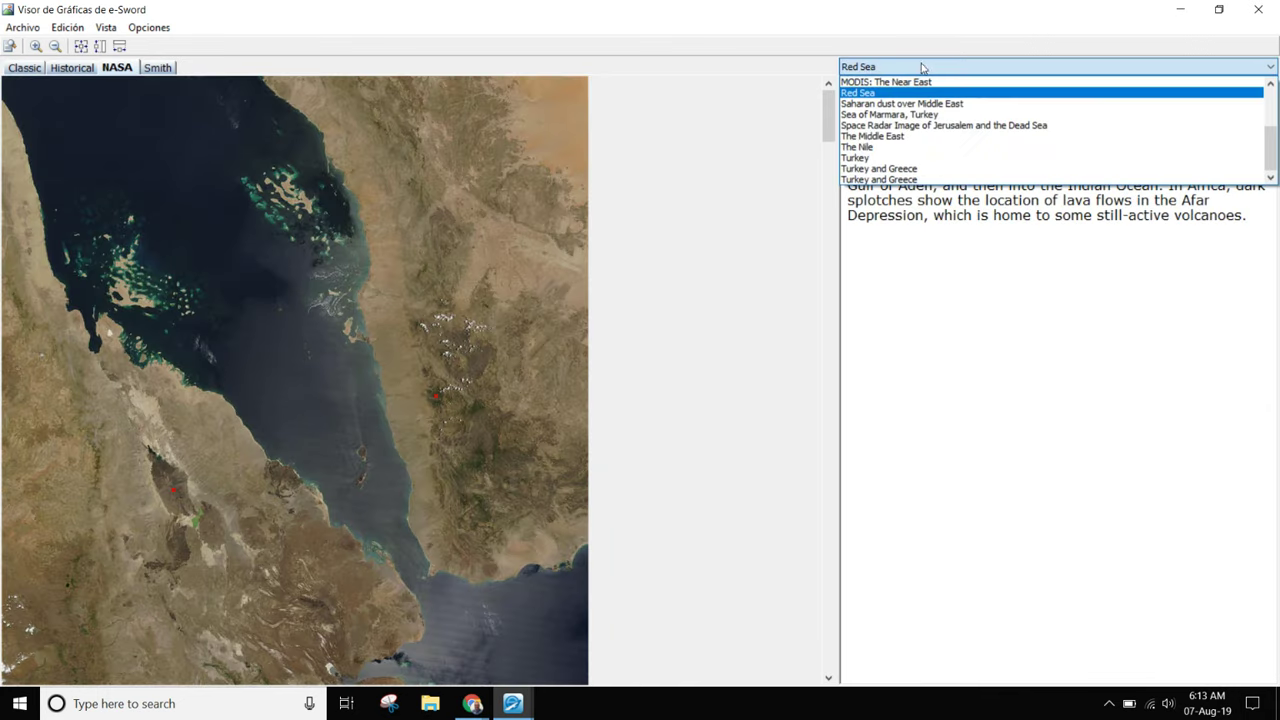
click(904, 147)
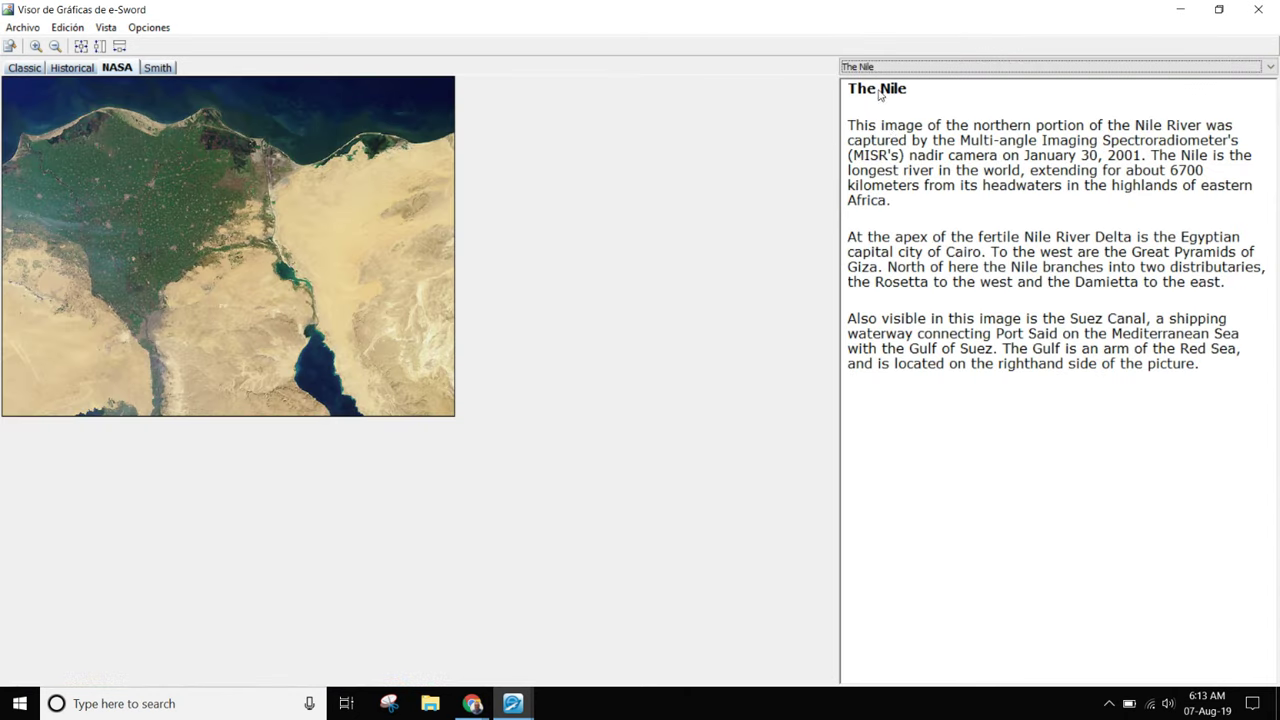
View the Central Europe about 1786 map in the Historical collection, and close the graphics viewer.
click(67, 67)
click(893, 68)
scroll(905, 170, down, 8)
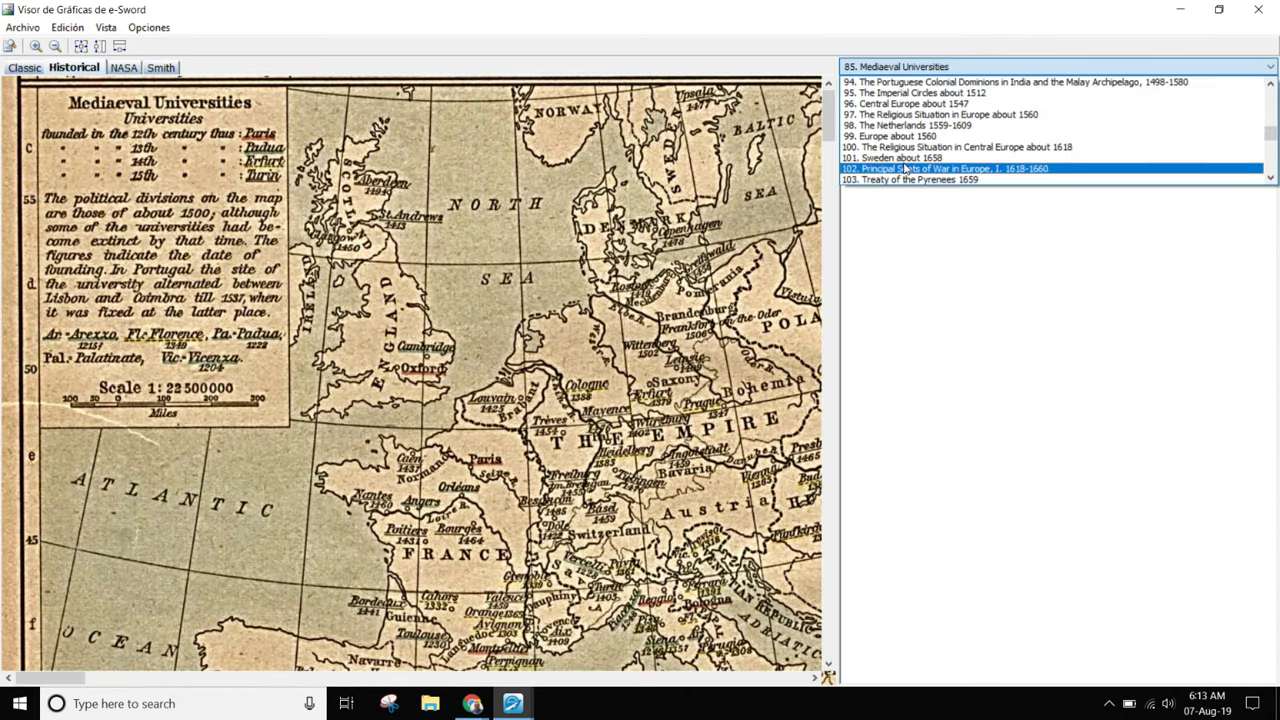
click(898, 159)
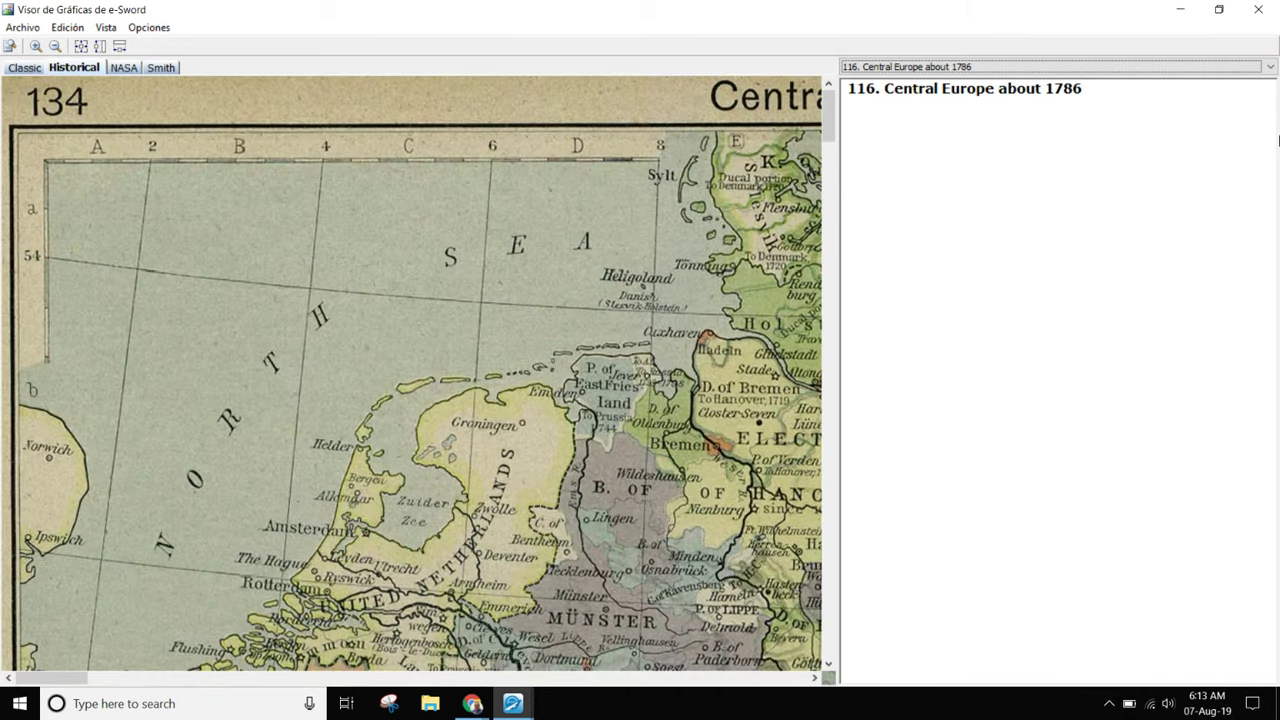
click(1258, 10)
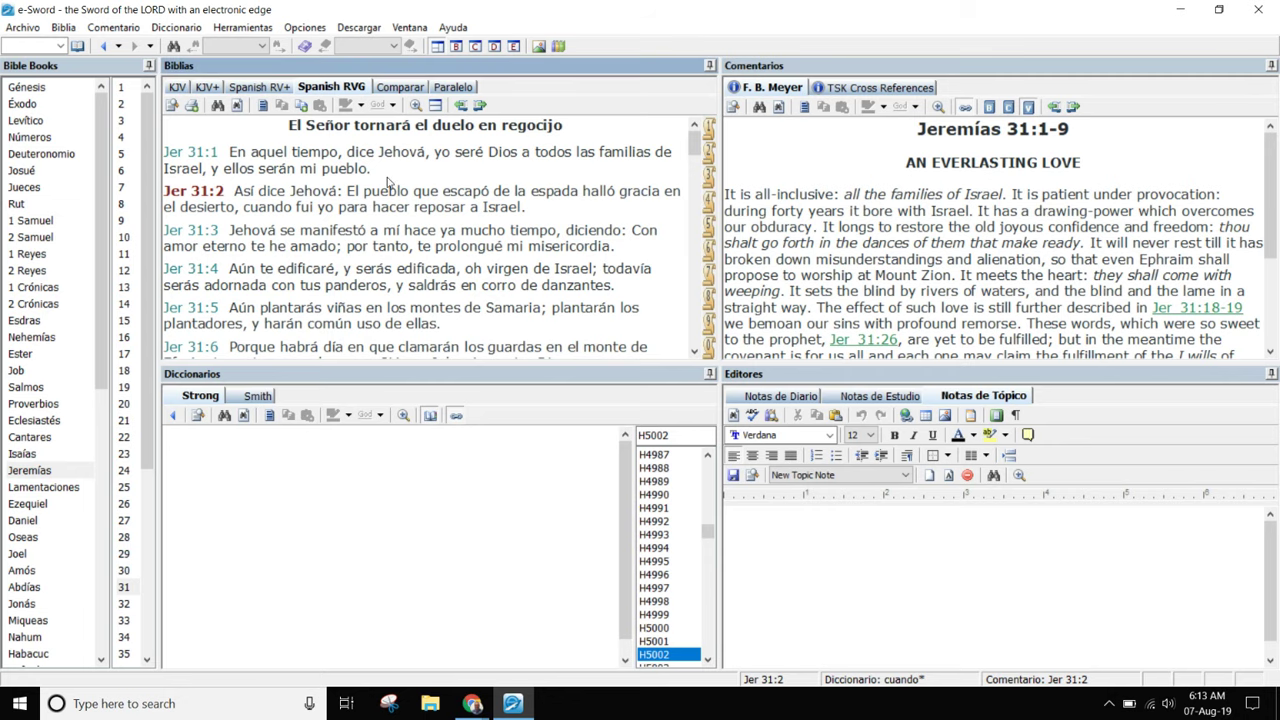
Look up Strong's number H6256 from Jeremiah 31:1 in the Spanish RV+ Bible, and view dictionary entry H6243.
click(259, 88)
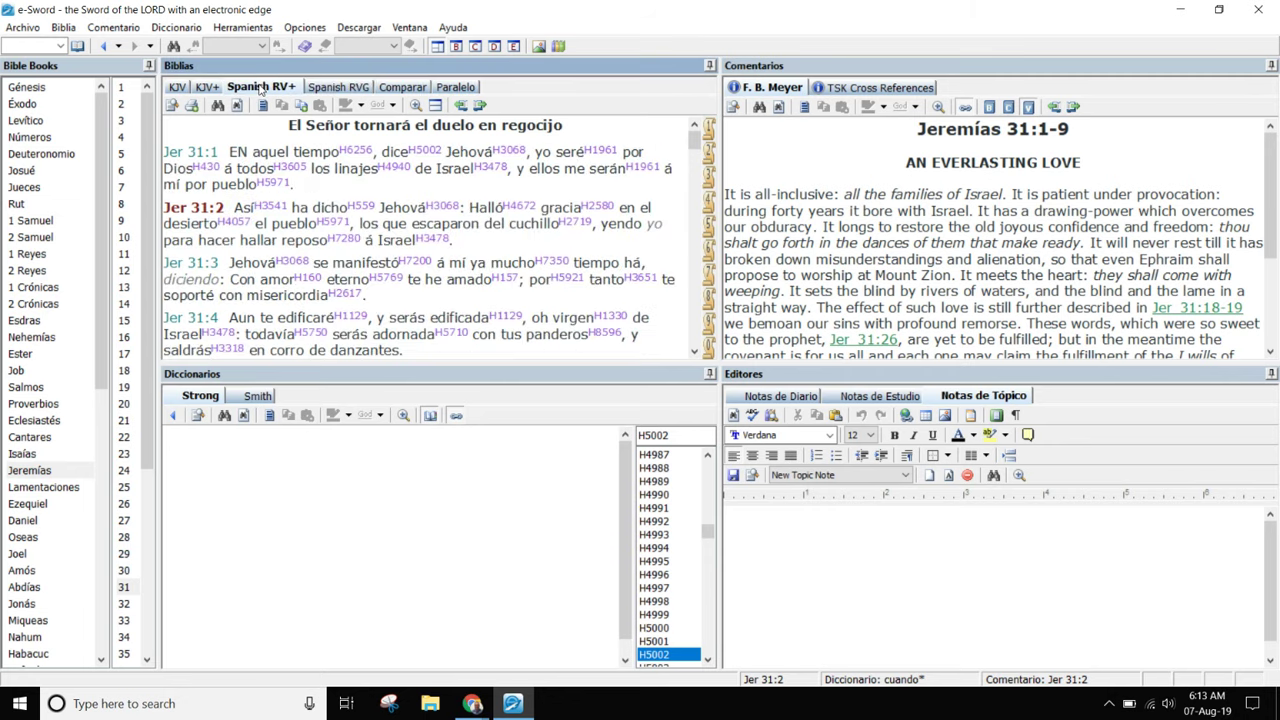
click(355, 152)
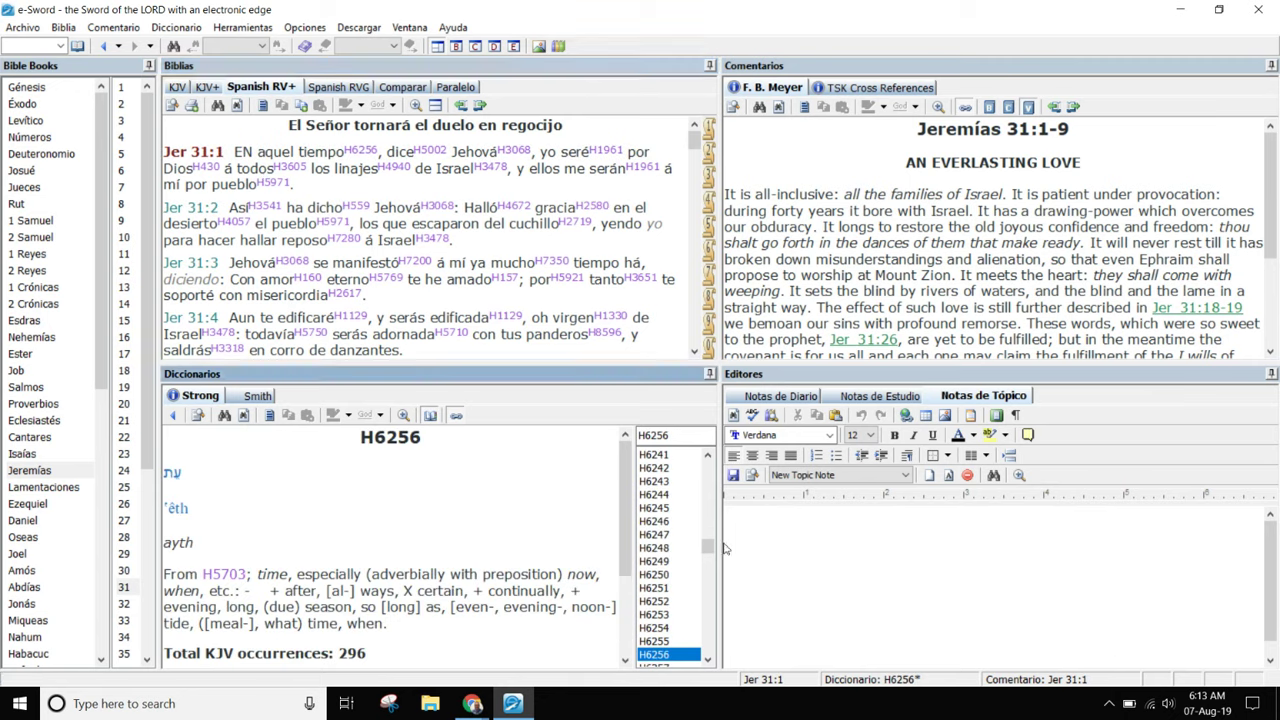
click(653, 481)
scroll(653, 484, up, 13)
scroll(653, 484, up, 6)
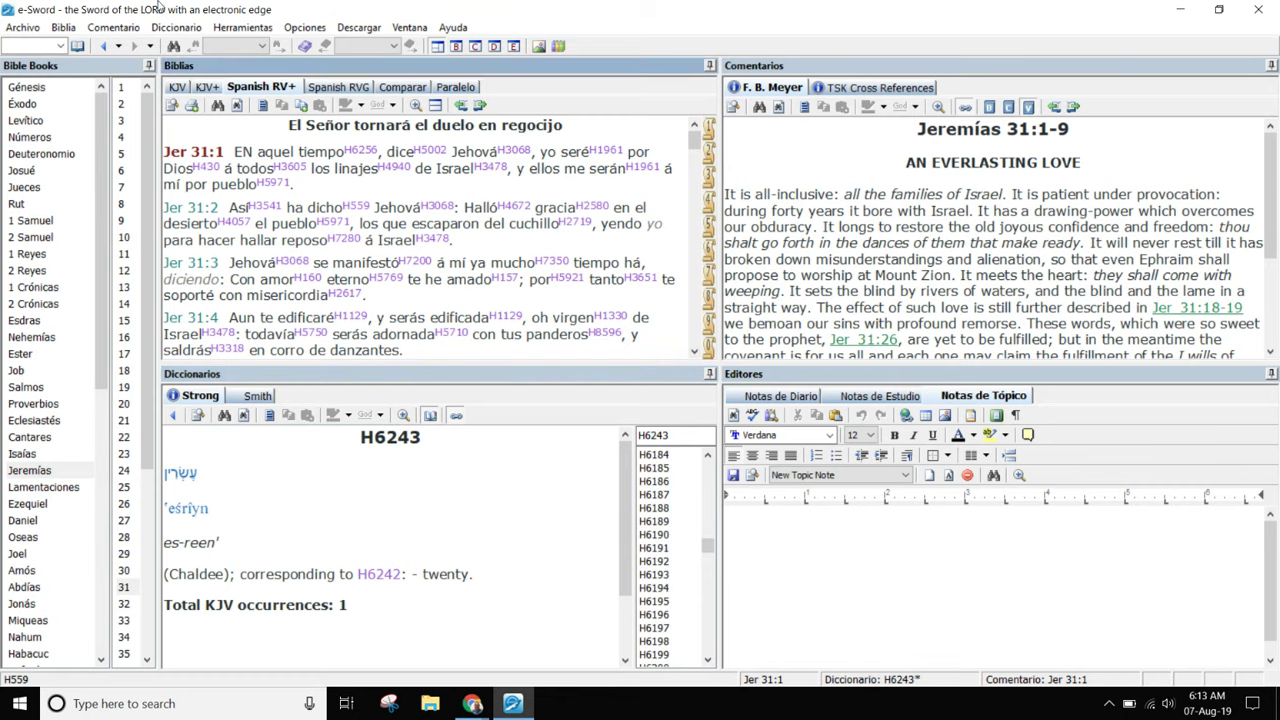
Check which lexicons are set for Strong's number references in the Old and New Testament, and leave the settings unchanged.
click(264, 30)
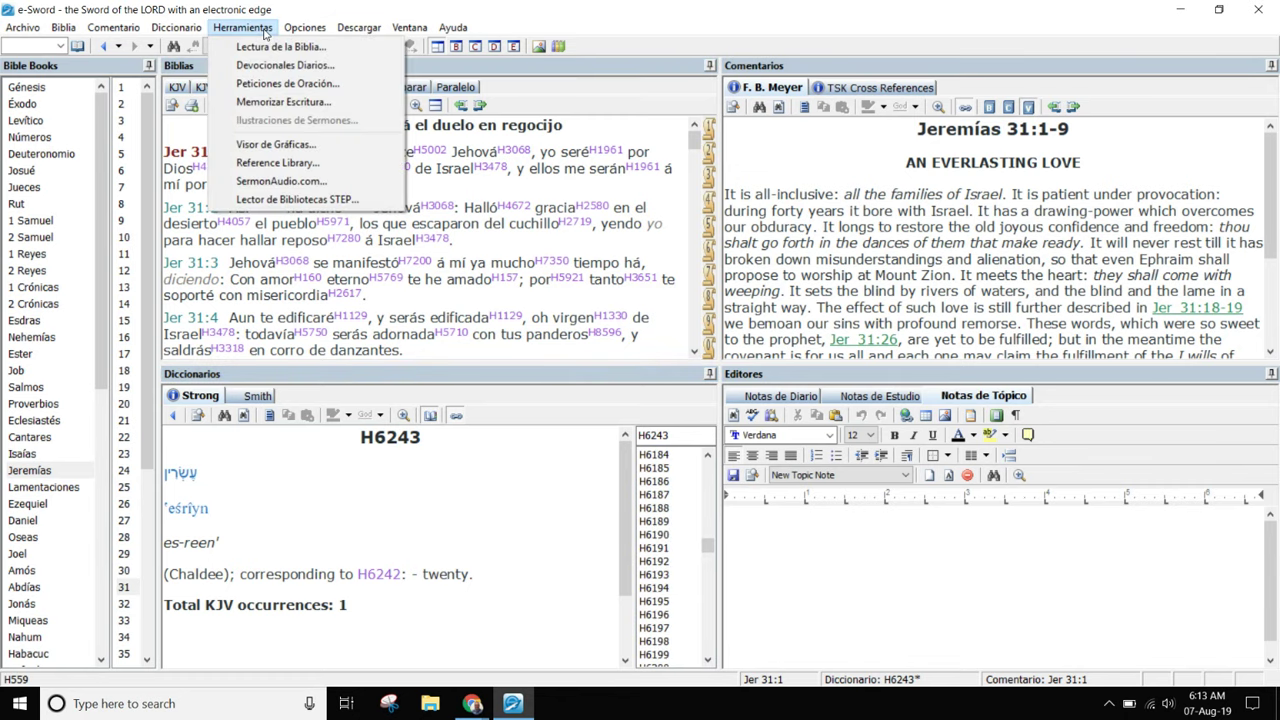
mouse_move(302, 33)
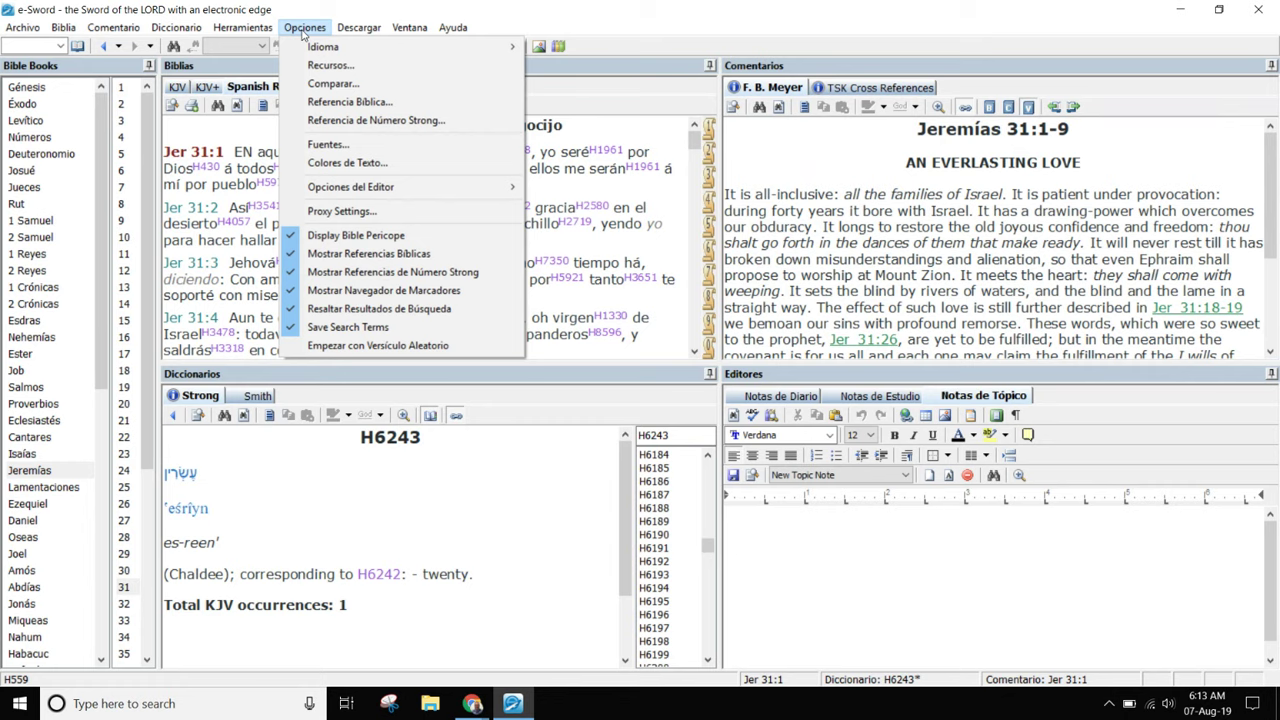
click(366, 120)
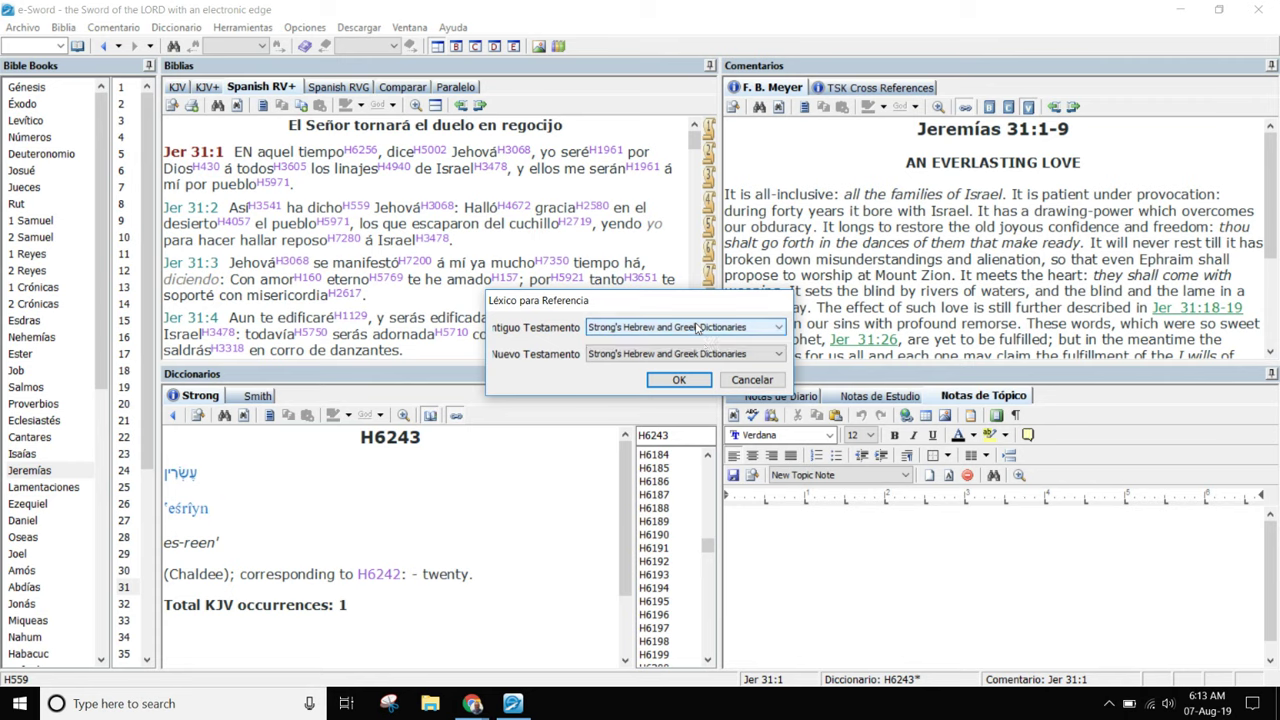
click(751, 380)
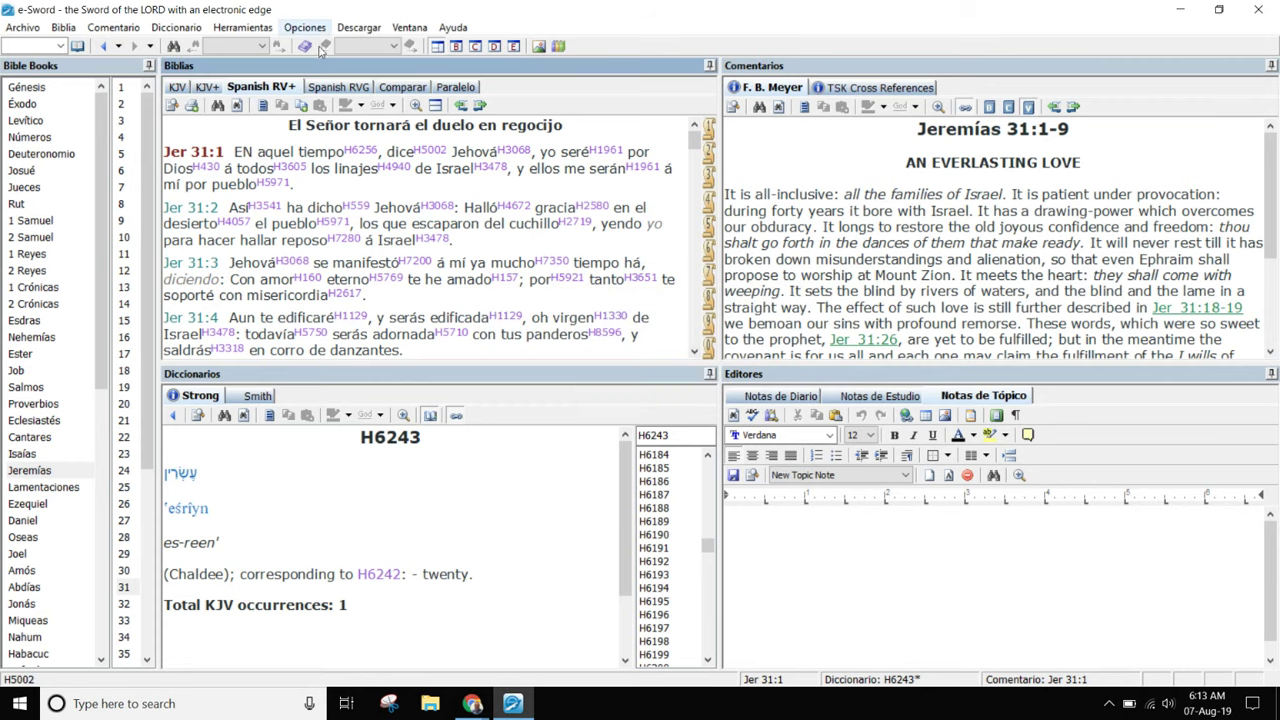
View Jeremiah 31 in the KJV, Spanish RV+ and Spanish RVG Bibles, and return to the Spanish RV+.
click(177, 87)
click(250, 87)
click(329, 87)
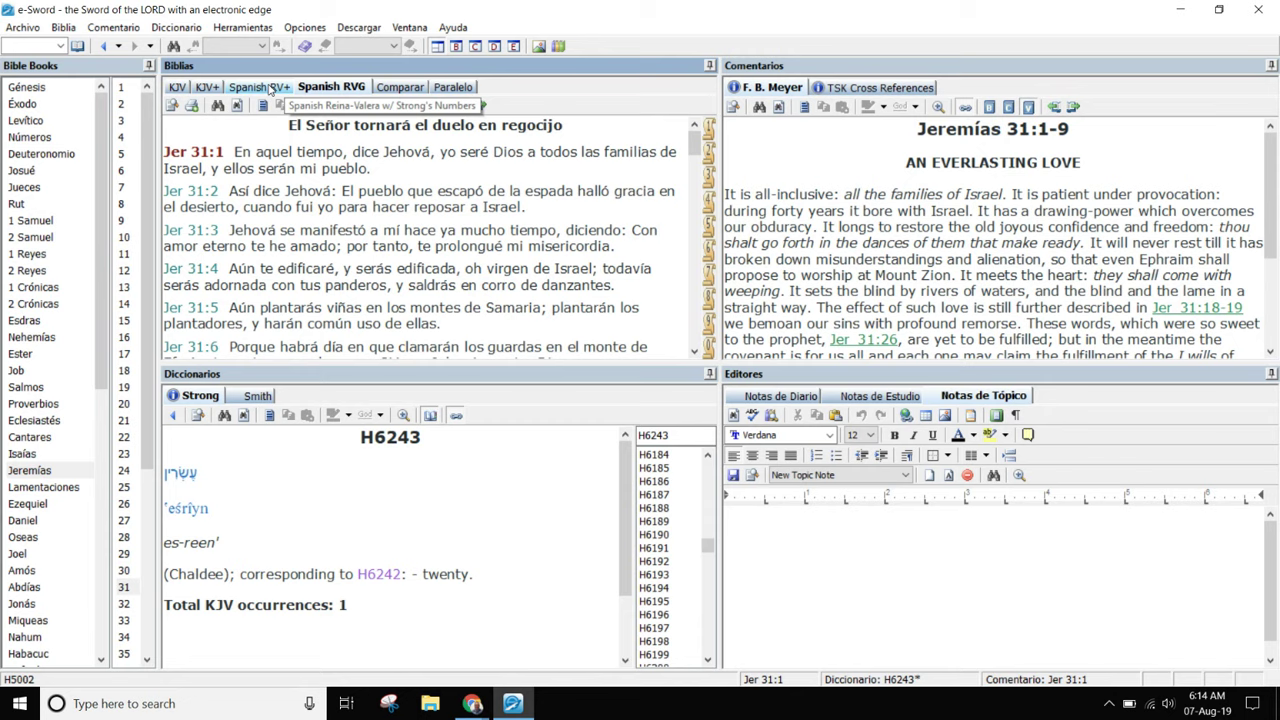
click(266, 88)
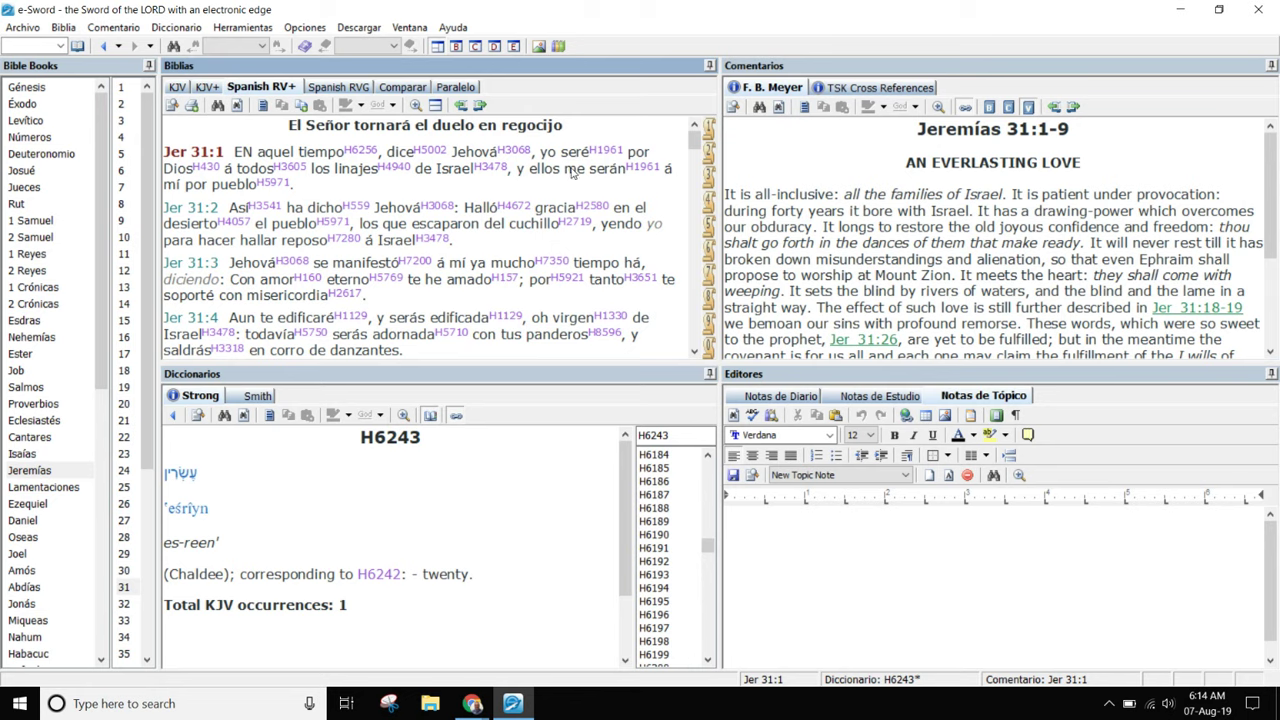
click(443, 523)
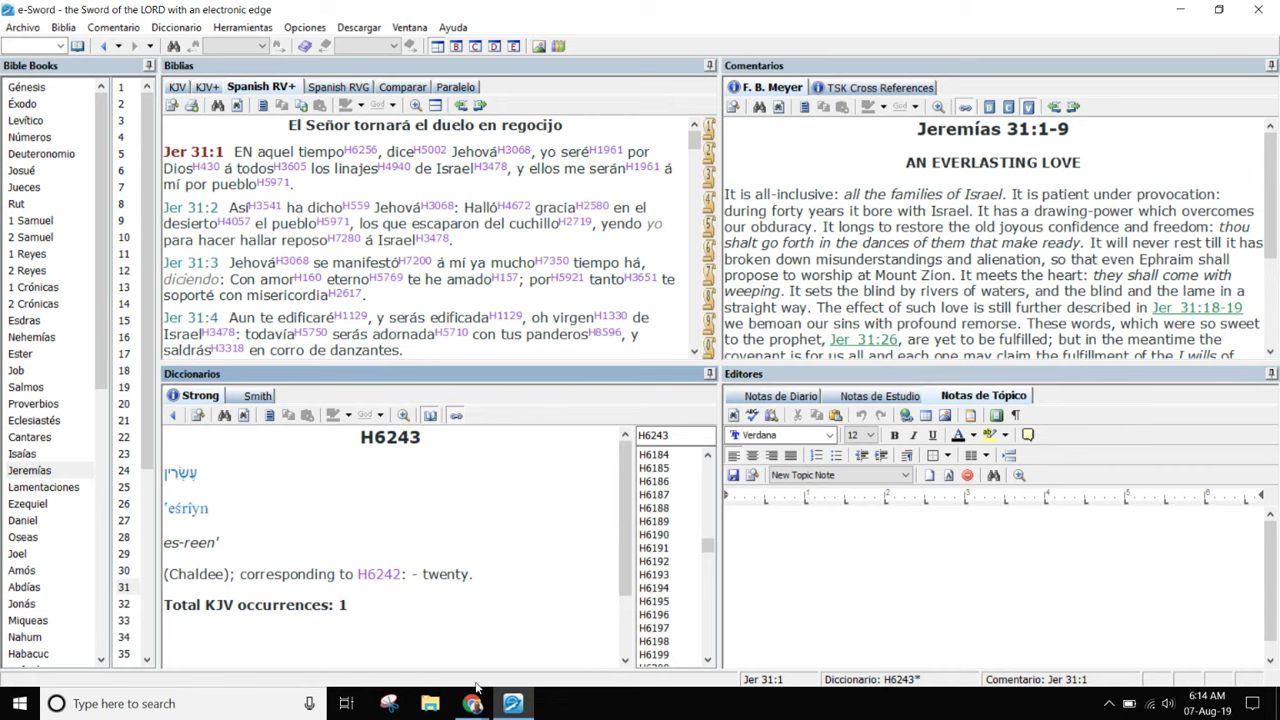
Switch to the e-Sword Support page in Chrome to view the donation information.
mouse_move(474, 706)
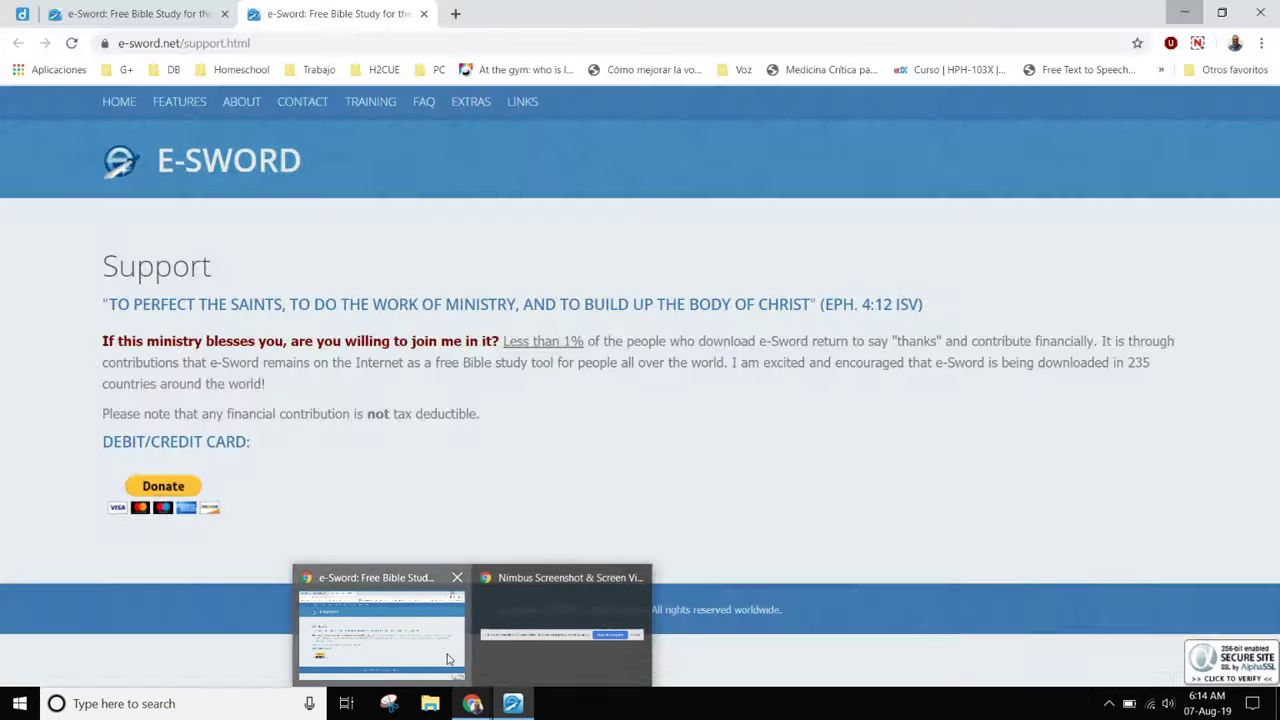
click(450, 658)
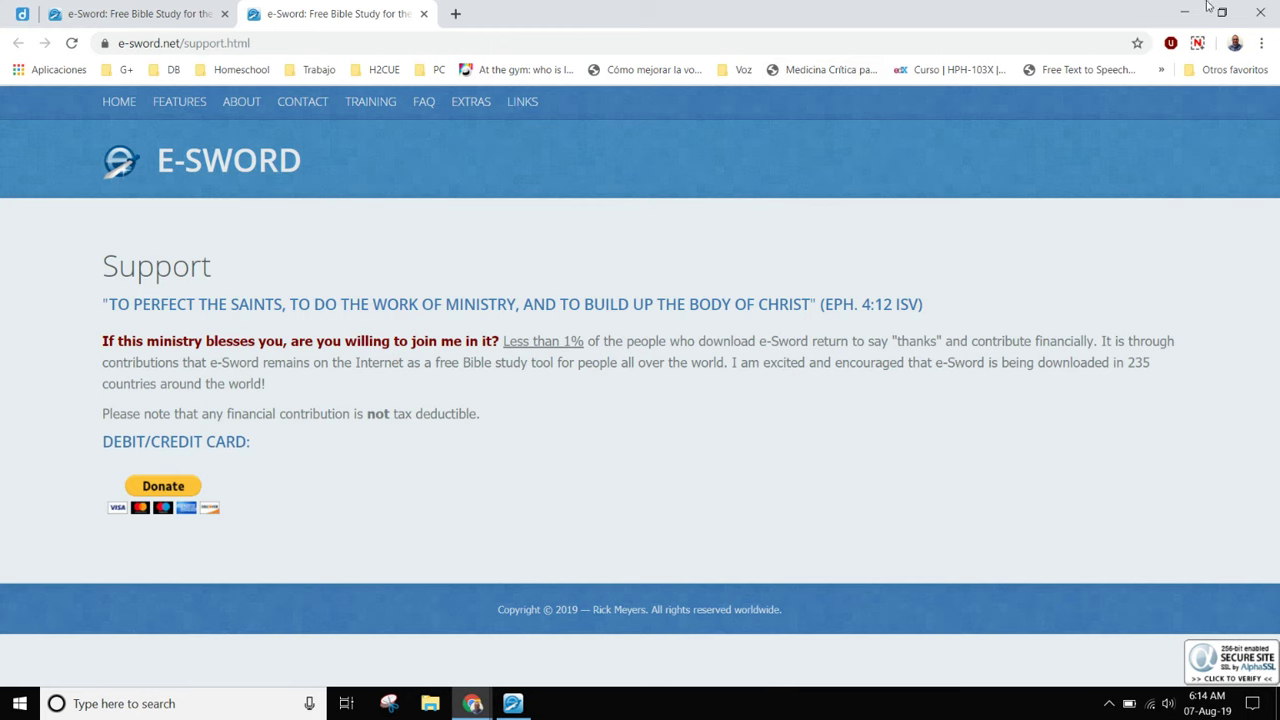